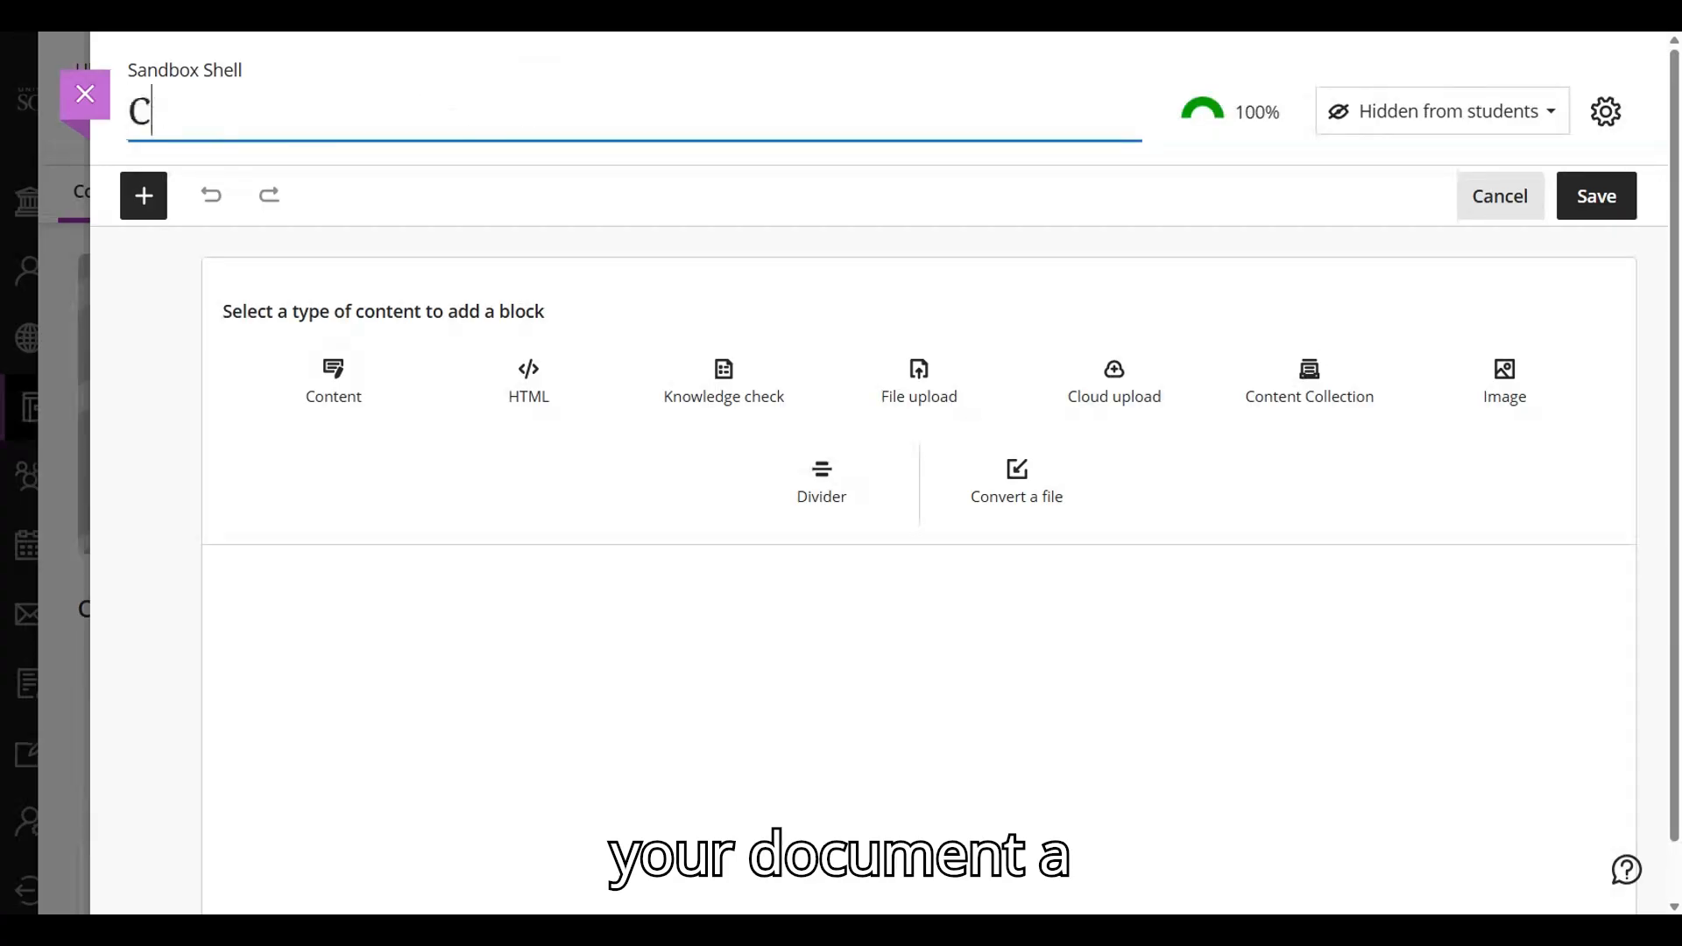
# - Title the new document "Clear Title"
pyautogui.write('Title')
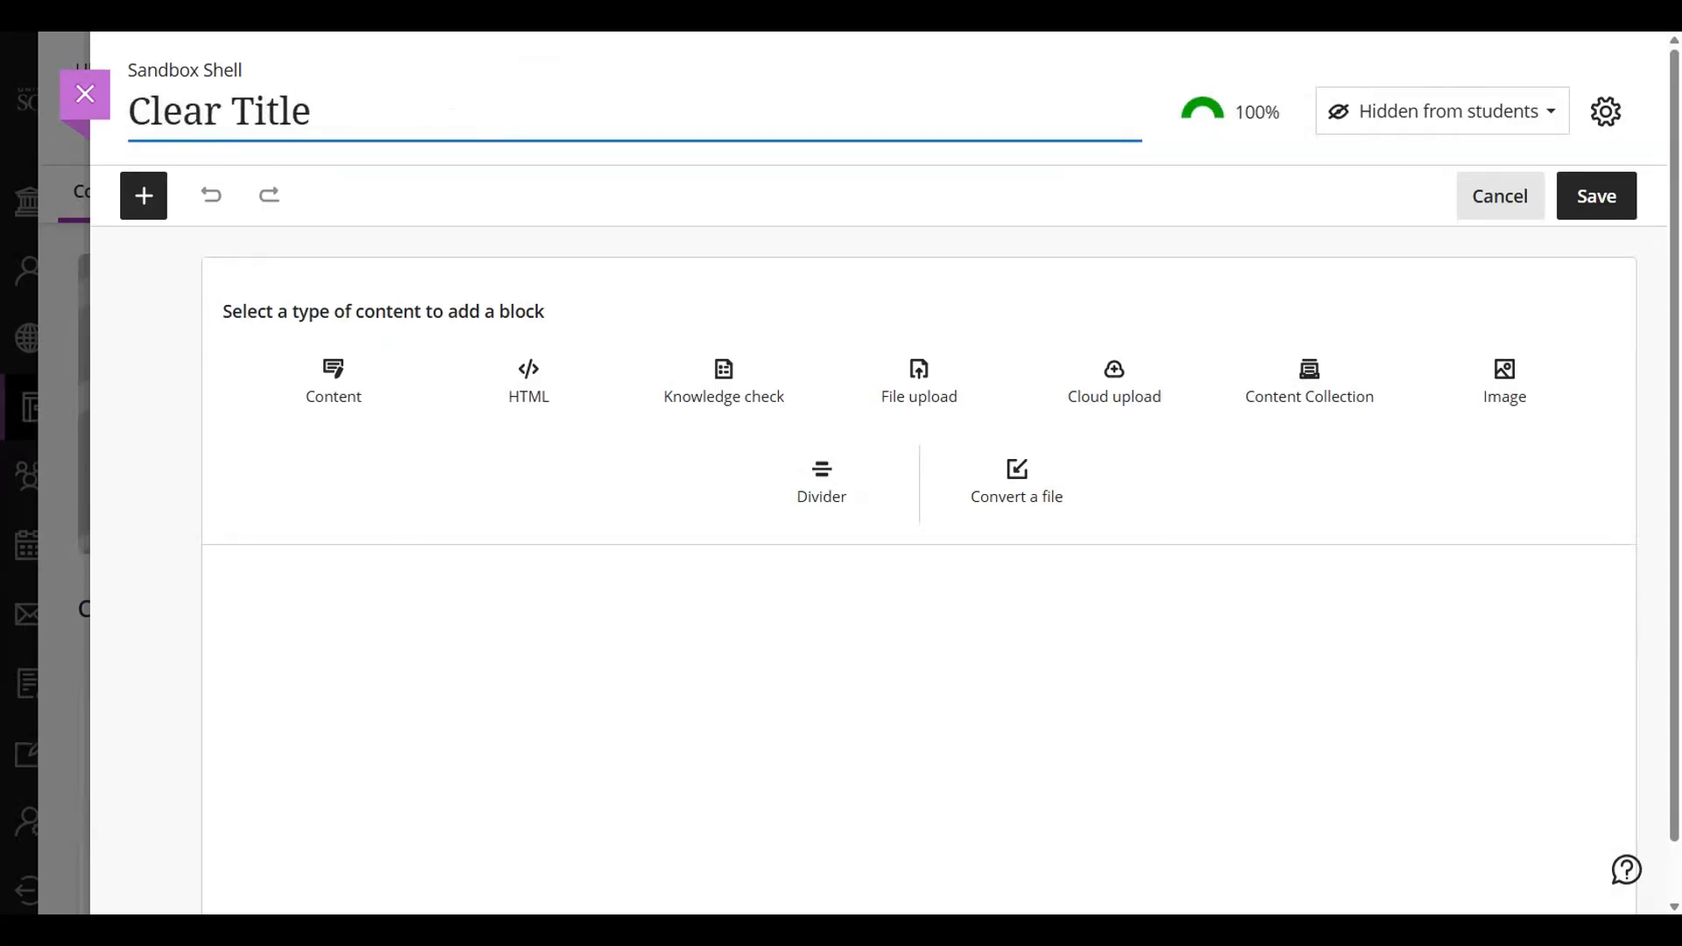
pyautogui.click(906, 70)
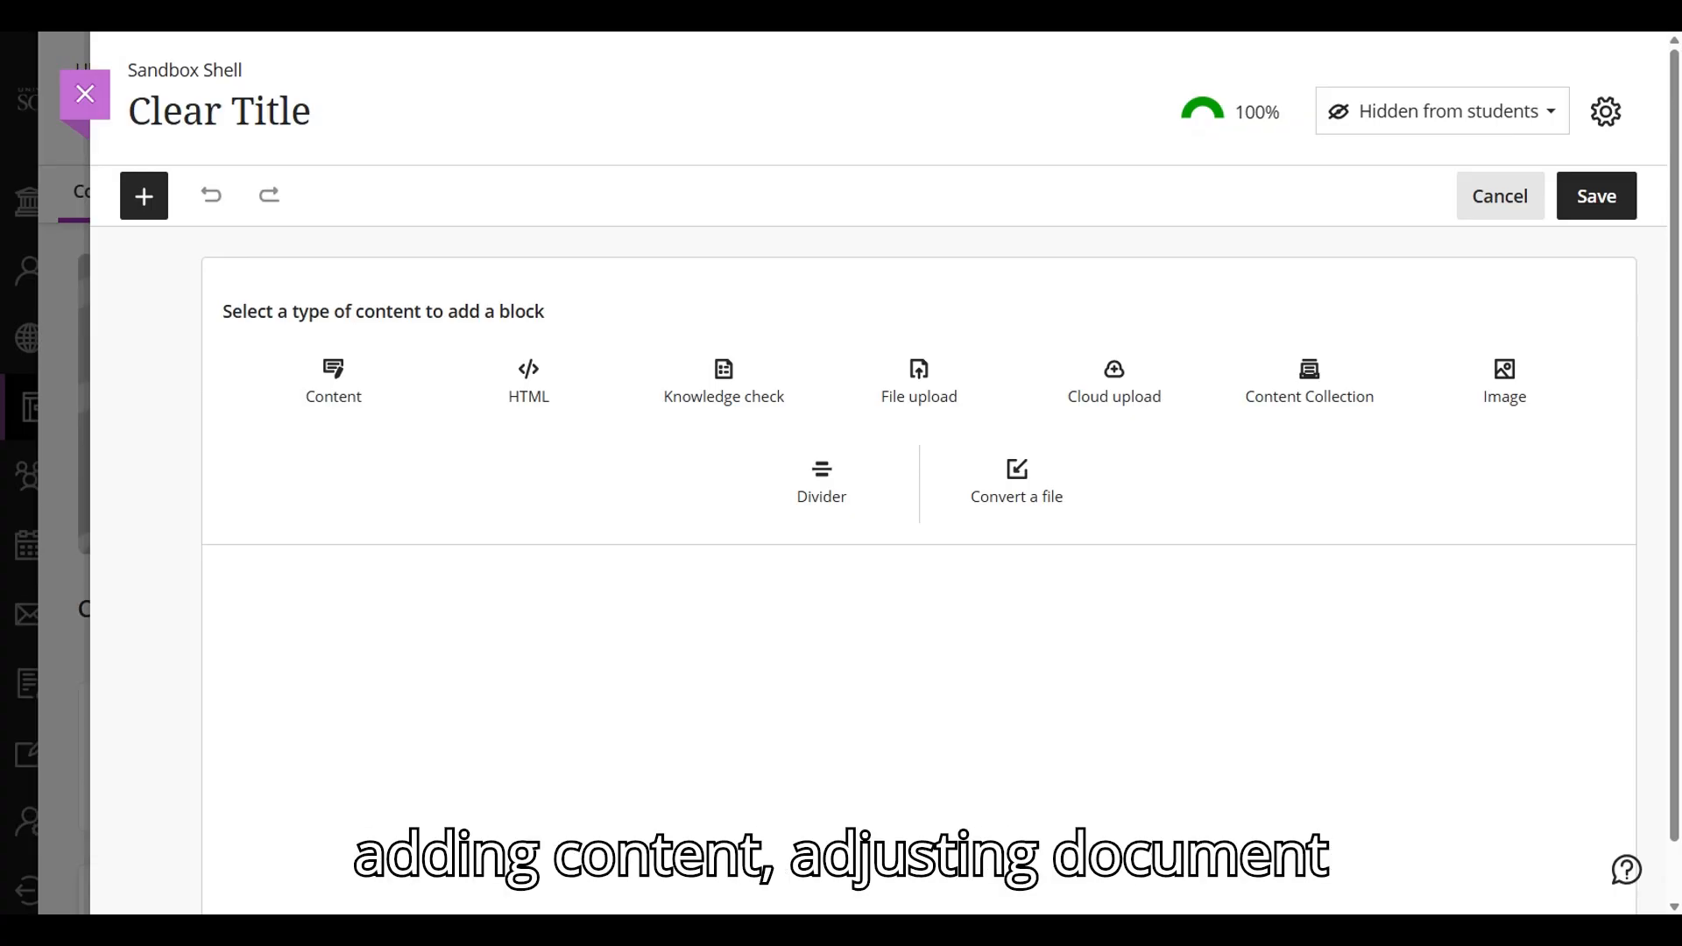
pyautogui.click(150, 197)
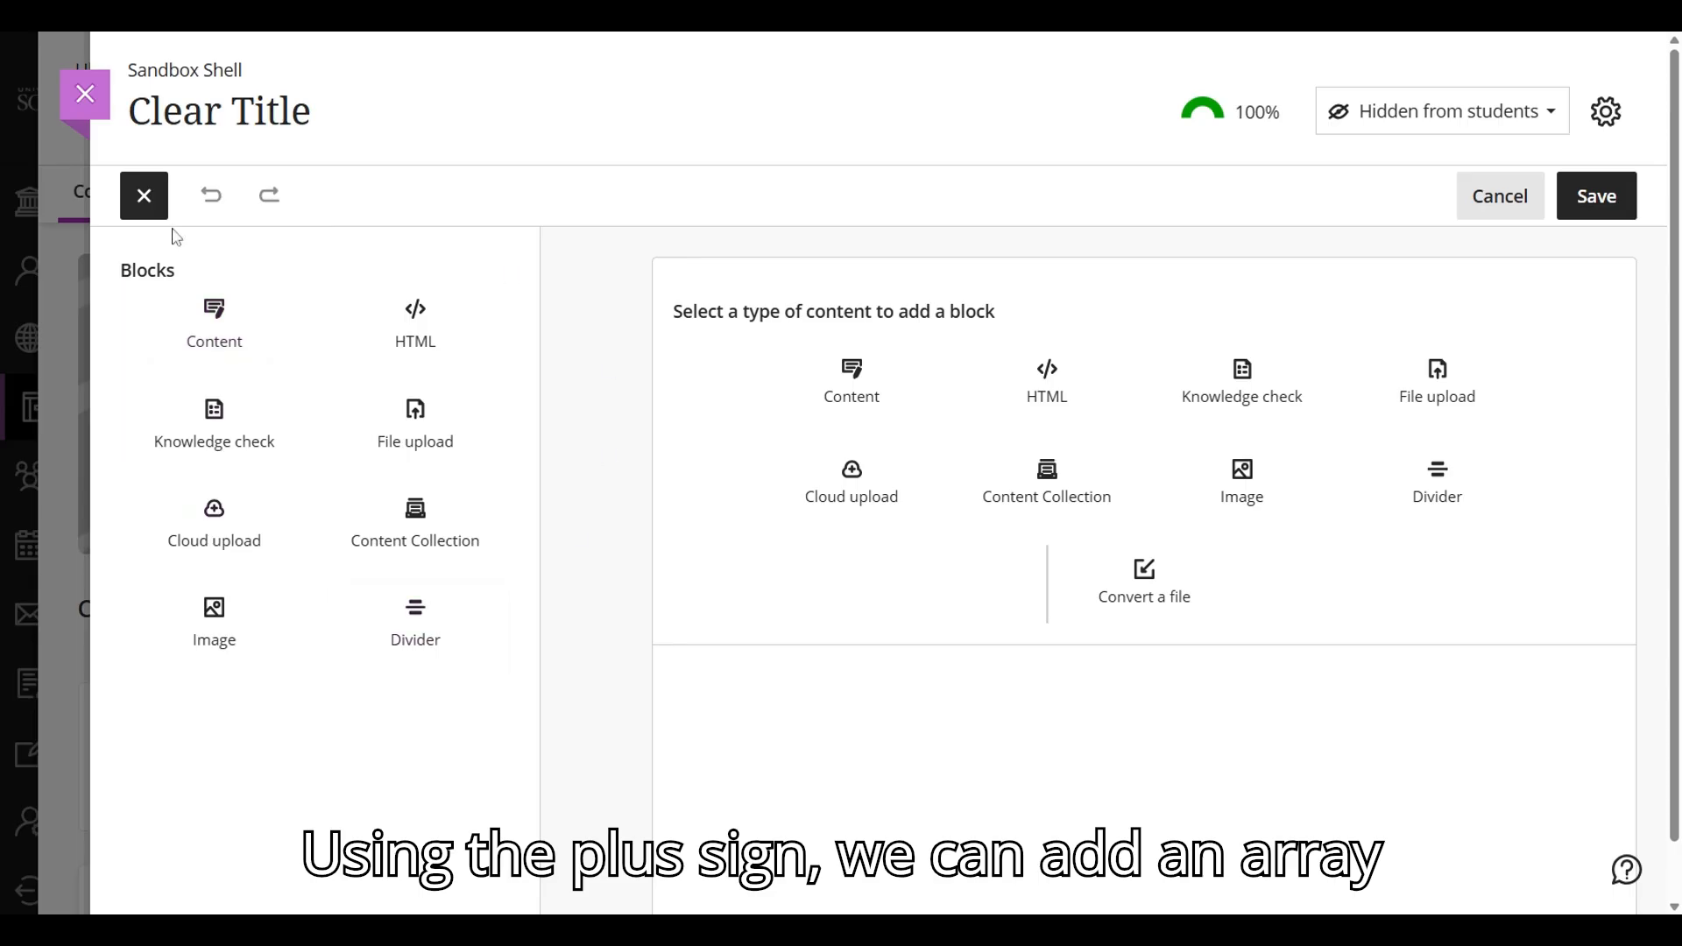
pyautogui.click(146, 195)
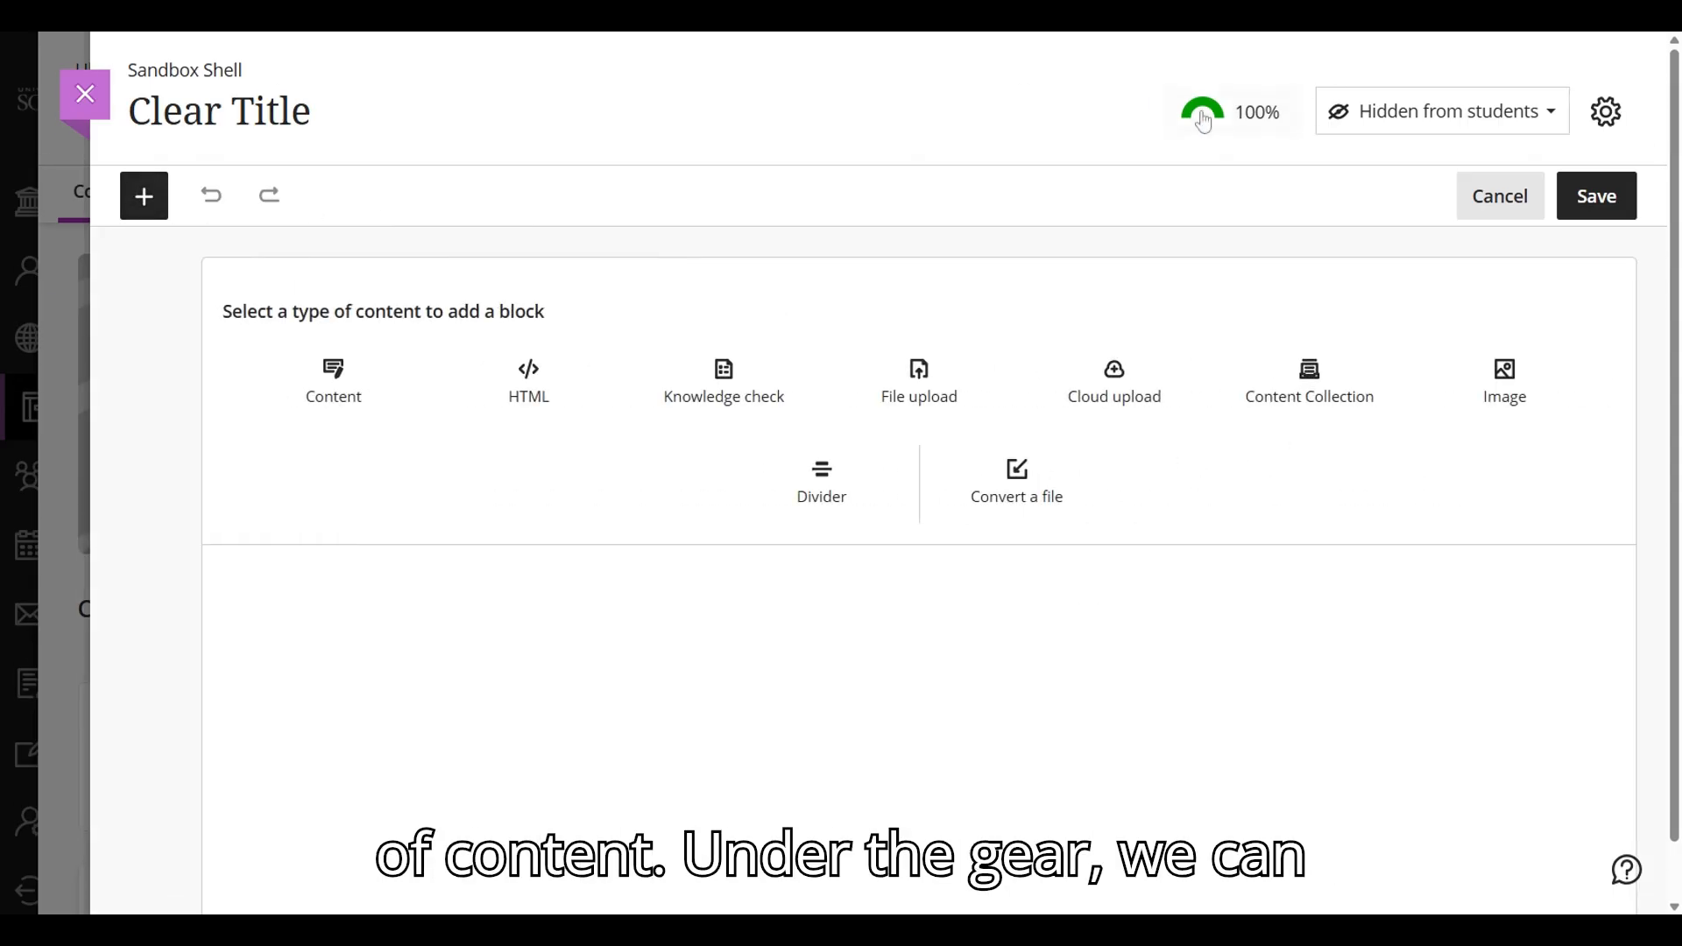
# - Save the document settings with class conversations off and "description" as the description
pyautogui.click(1606, 112)
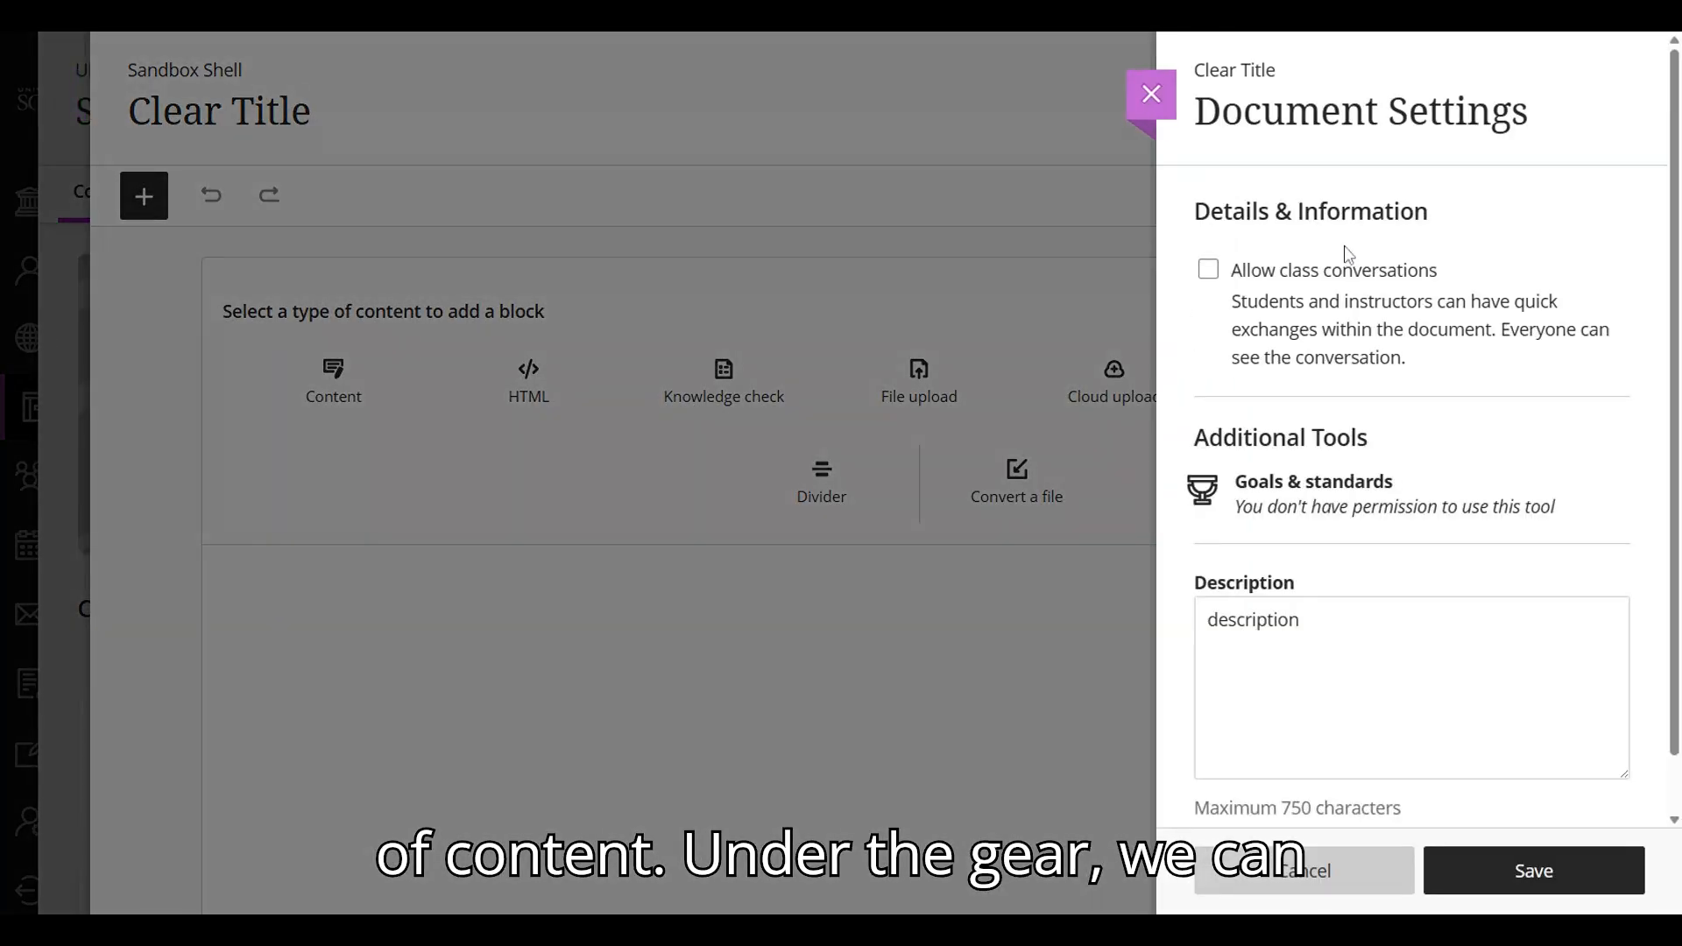
pyautogui.click(1208, 272)
pyautogui.click(1209, 273)
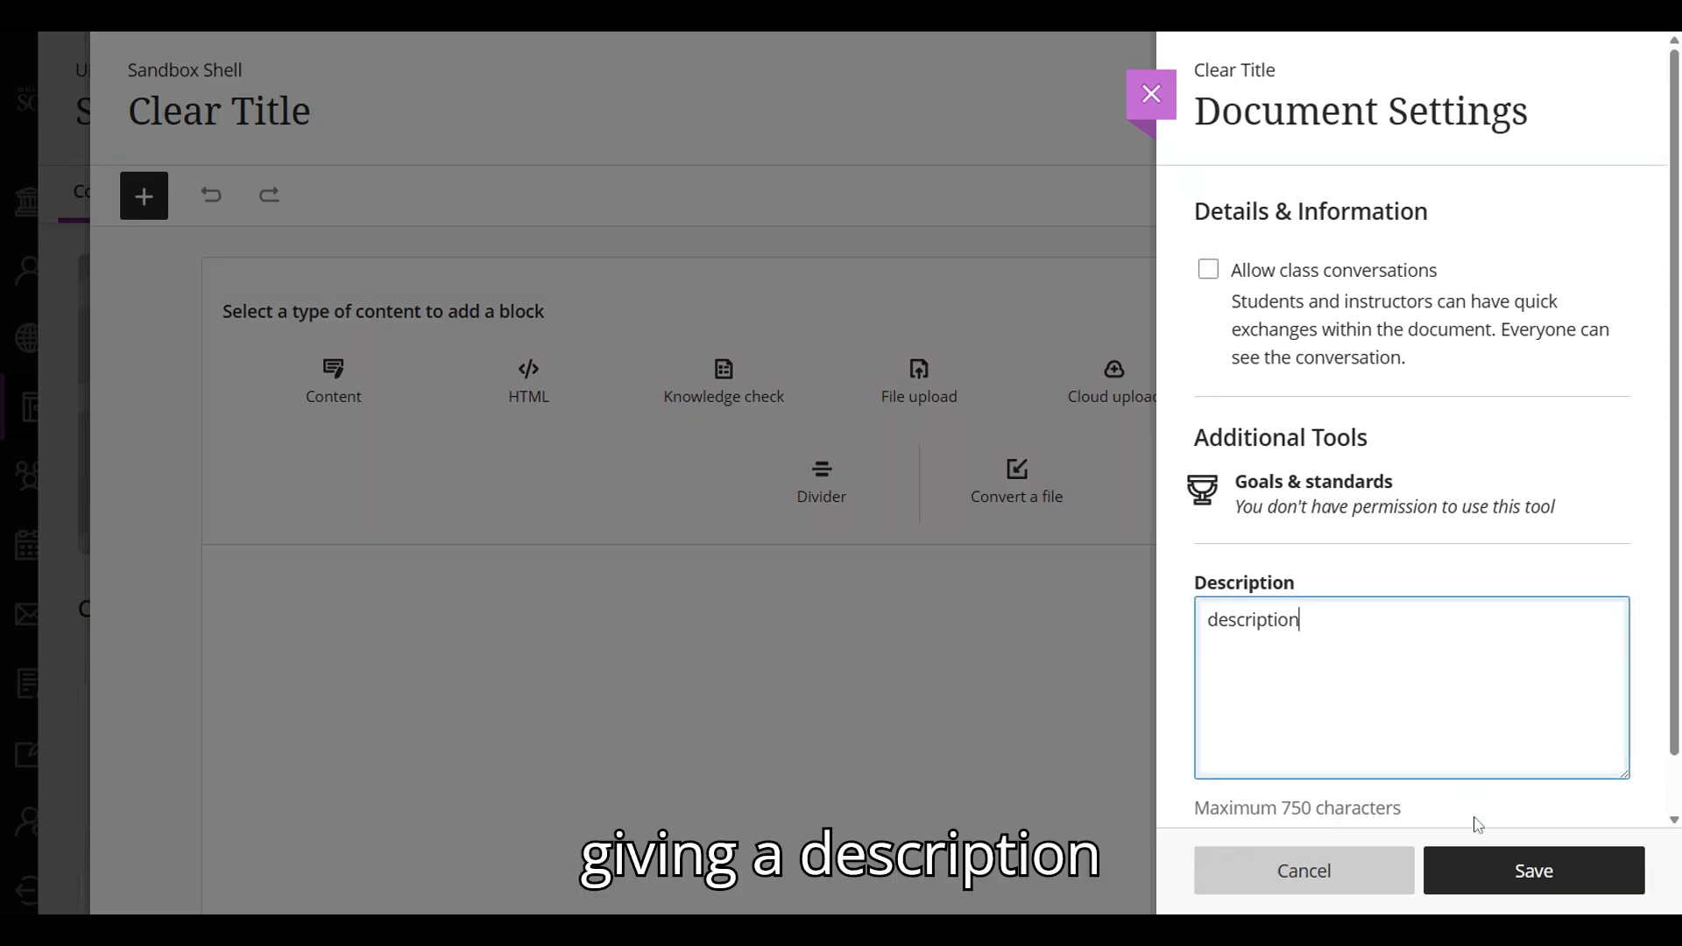
pyautogui.click(1529, 868)
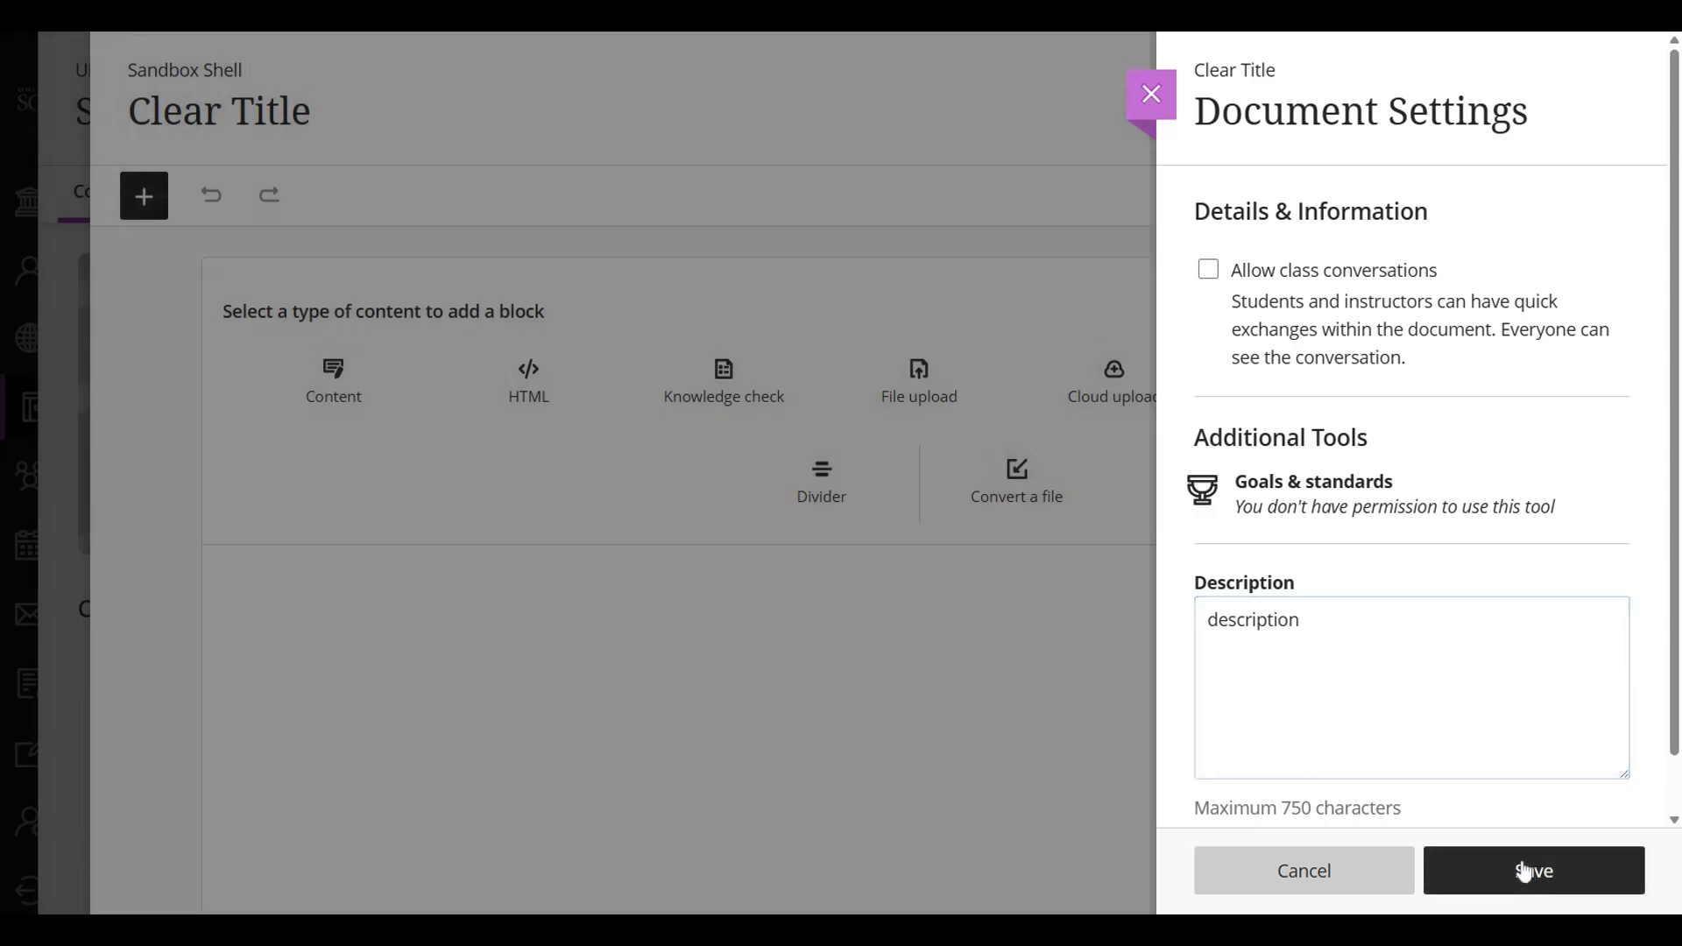
pyautogui.click(1550, 111)
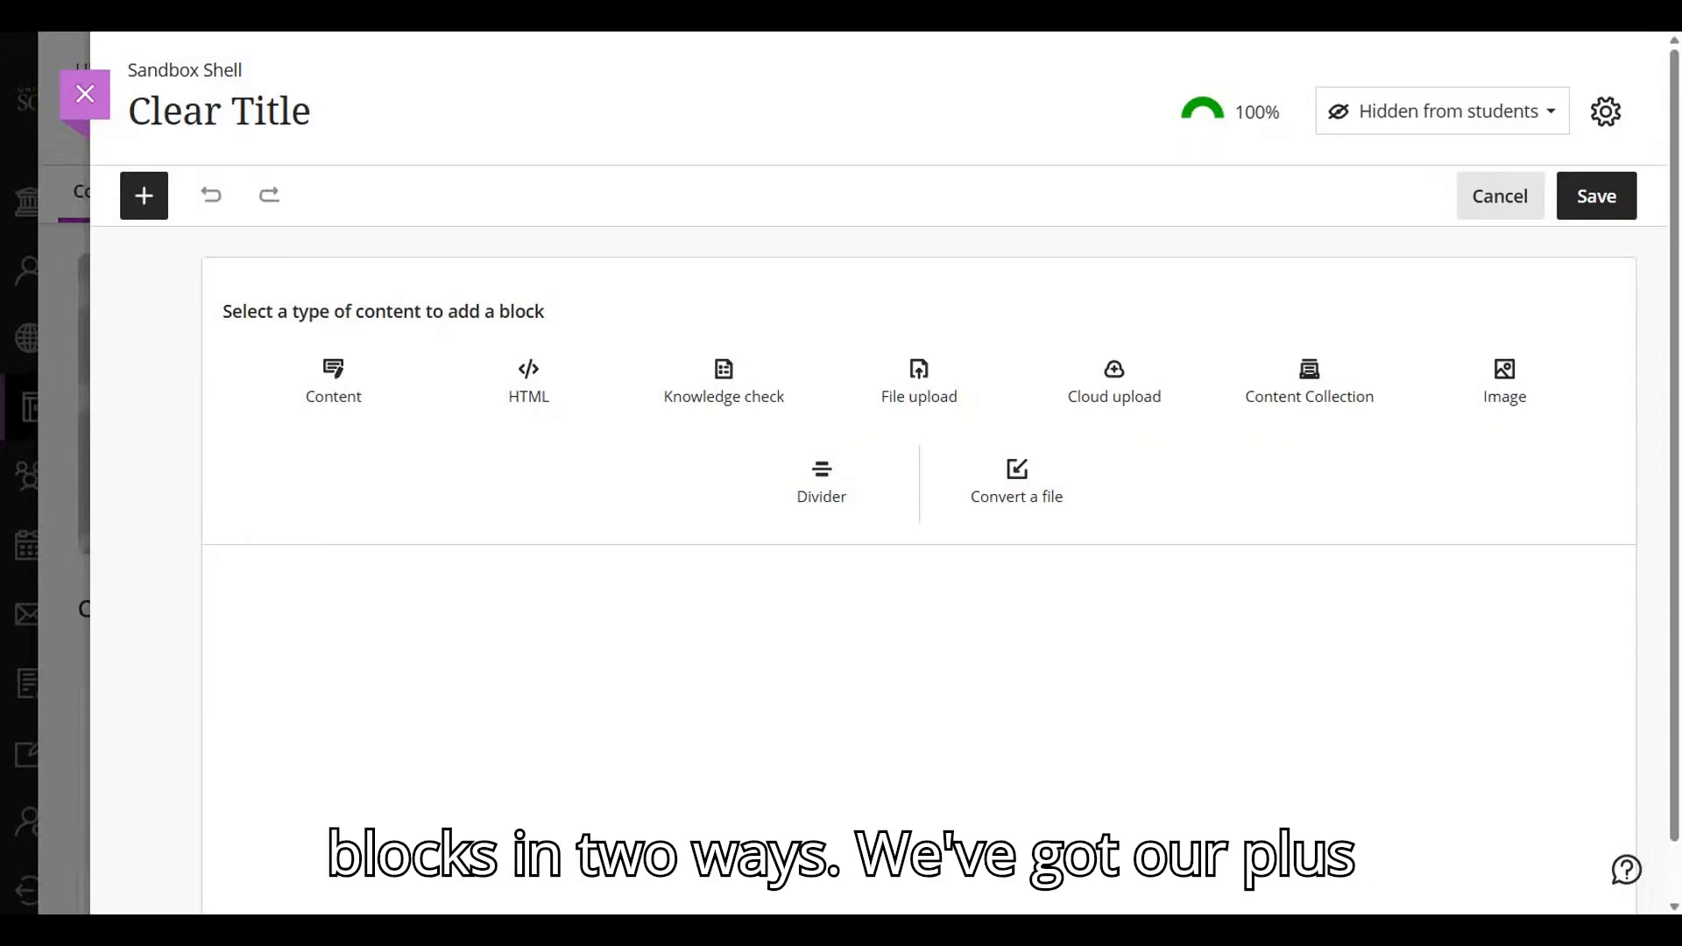
pyautogui.click(144, 195)
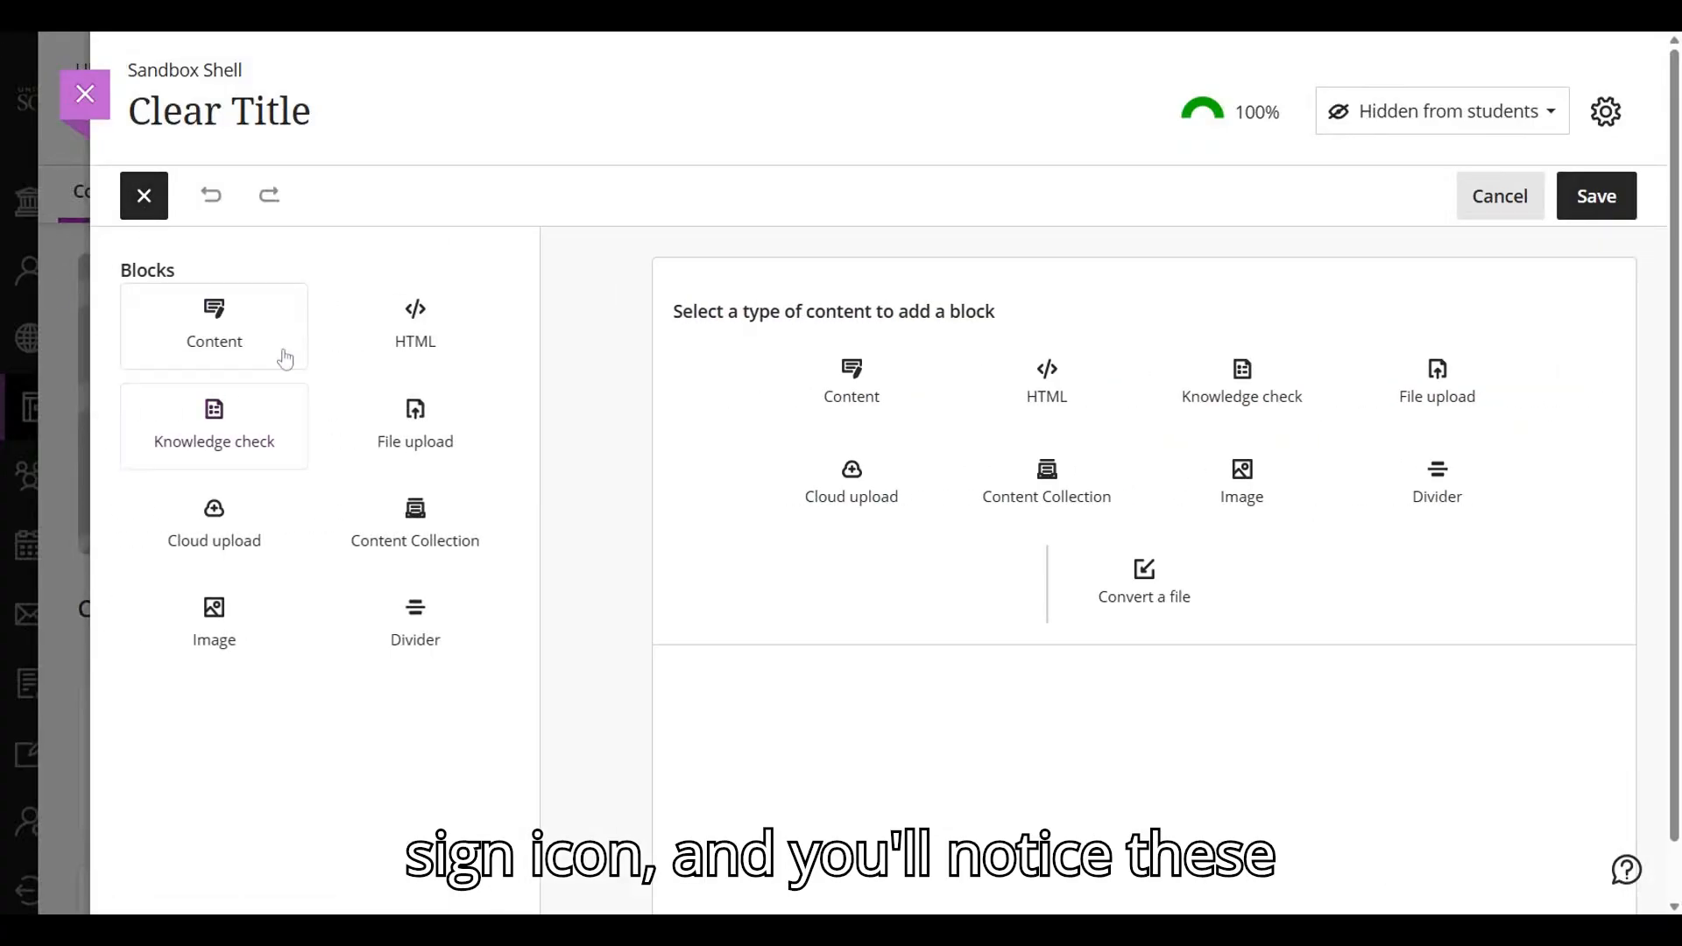
pyautogui.click(144, 195)
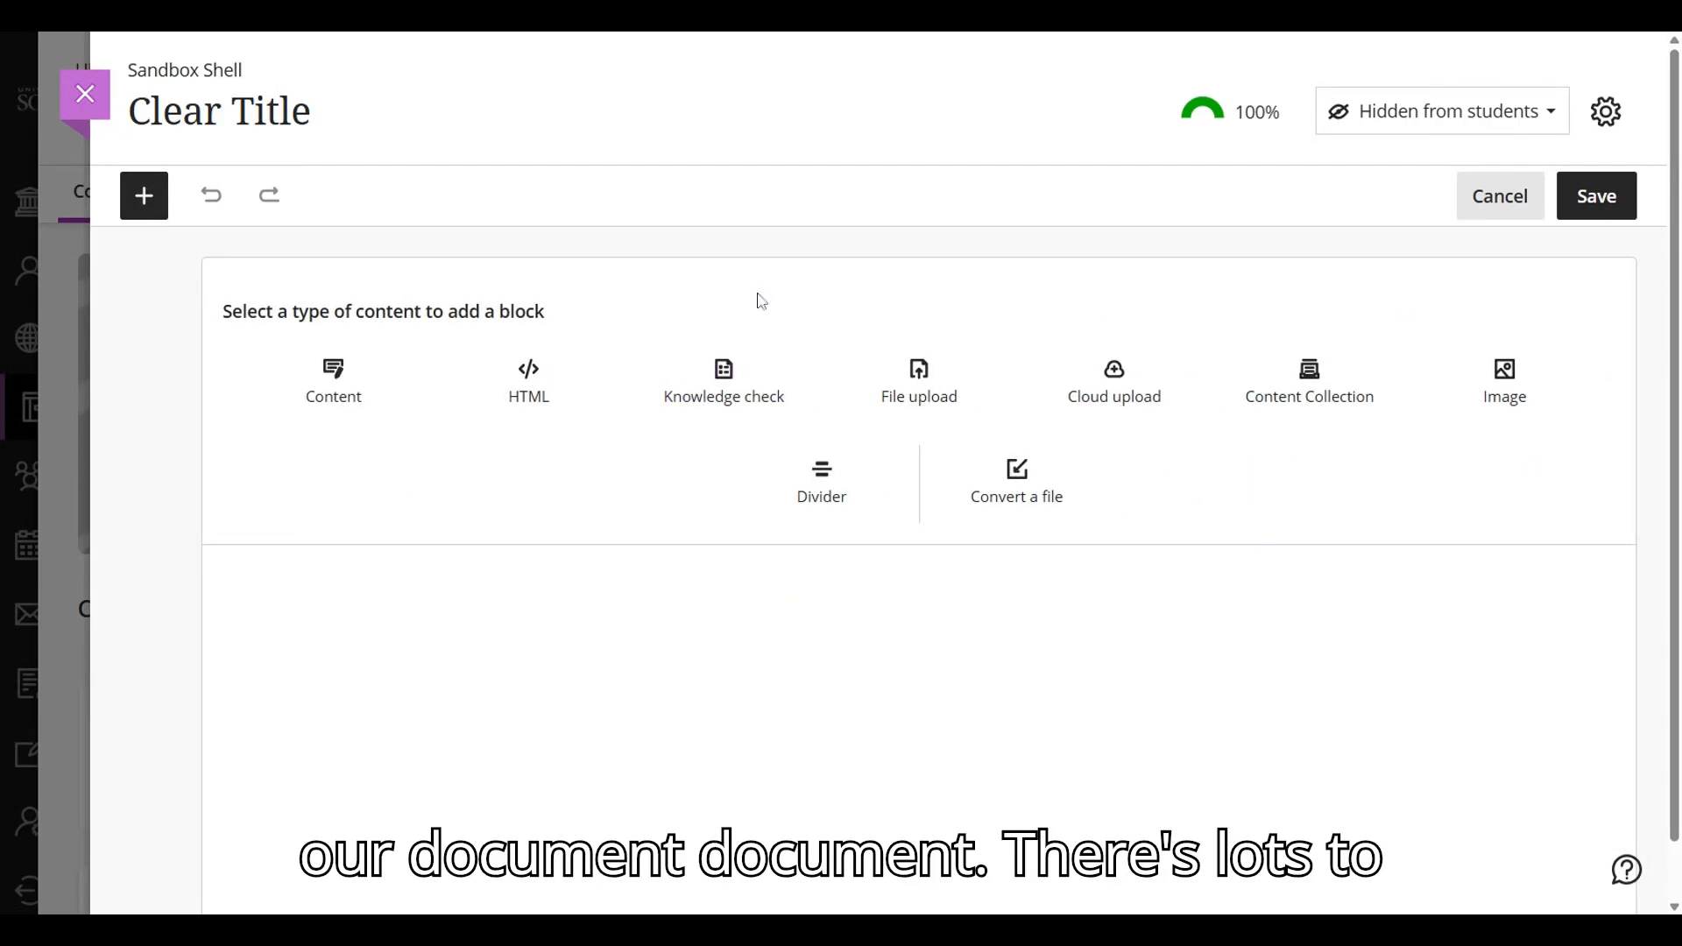
# - Add a content block containing the word "title" in the Title text style, centered
pyautogui.click(364, 396)
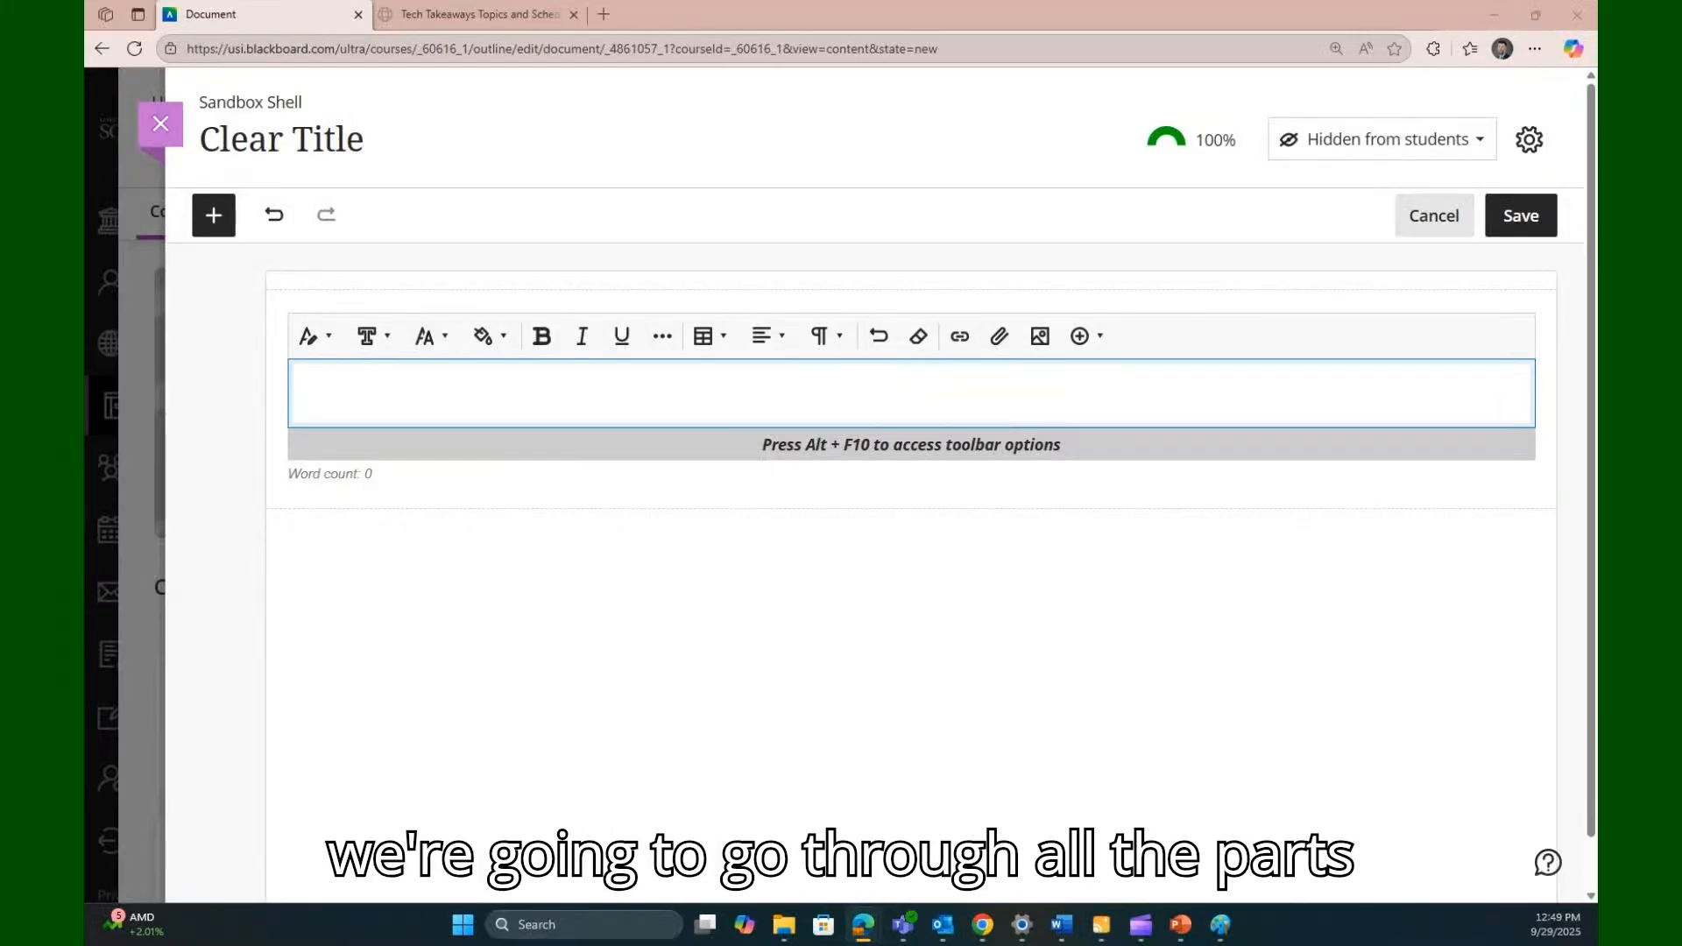
pyautogui.click(331, 351)
pyautogui.click(345, 390)
pyautogui.write('title')
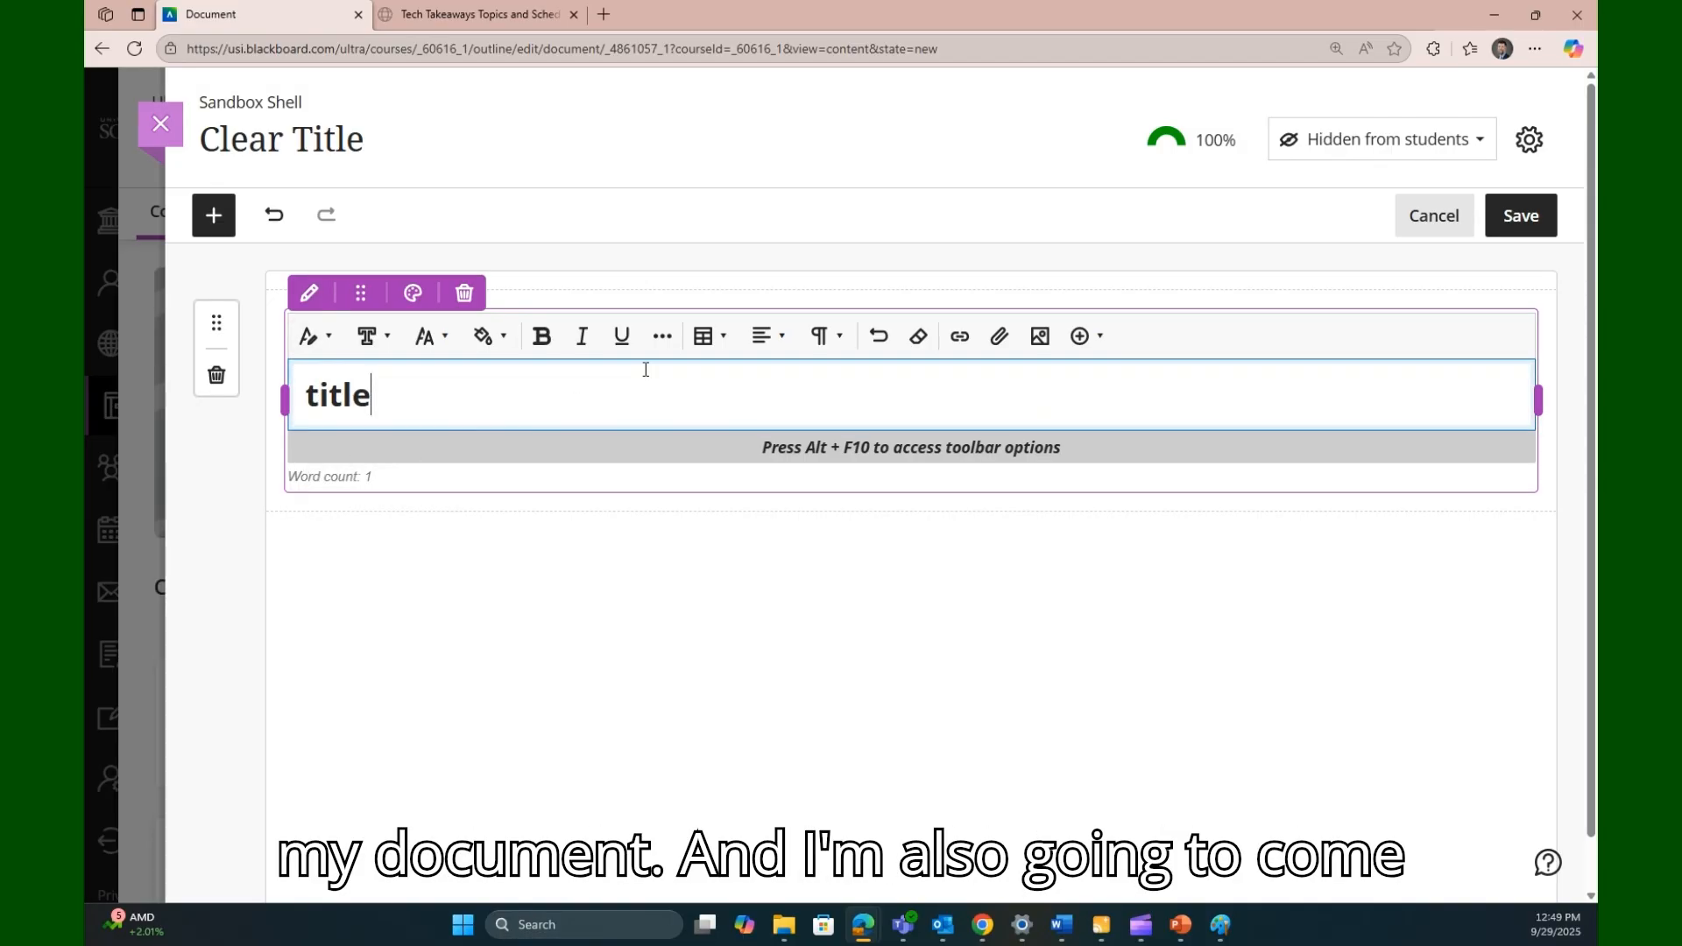
pyautogui.click(771, 344)
pyautogui.click(797, 438)
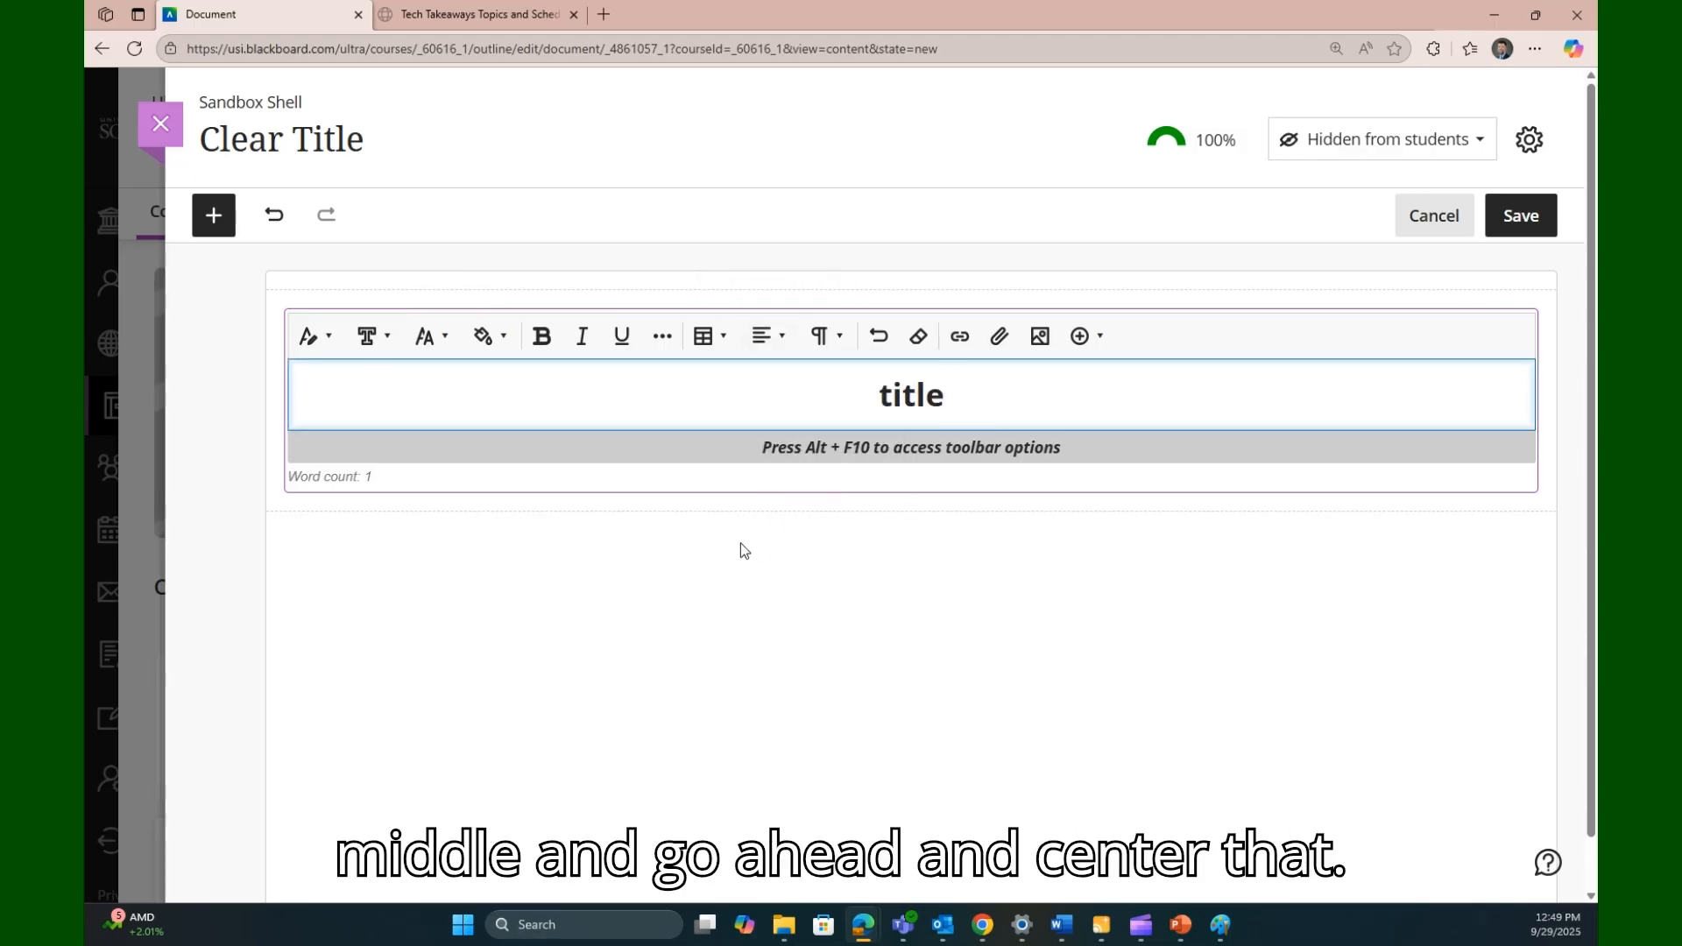
pyautogui.click(740, 549)
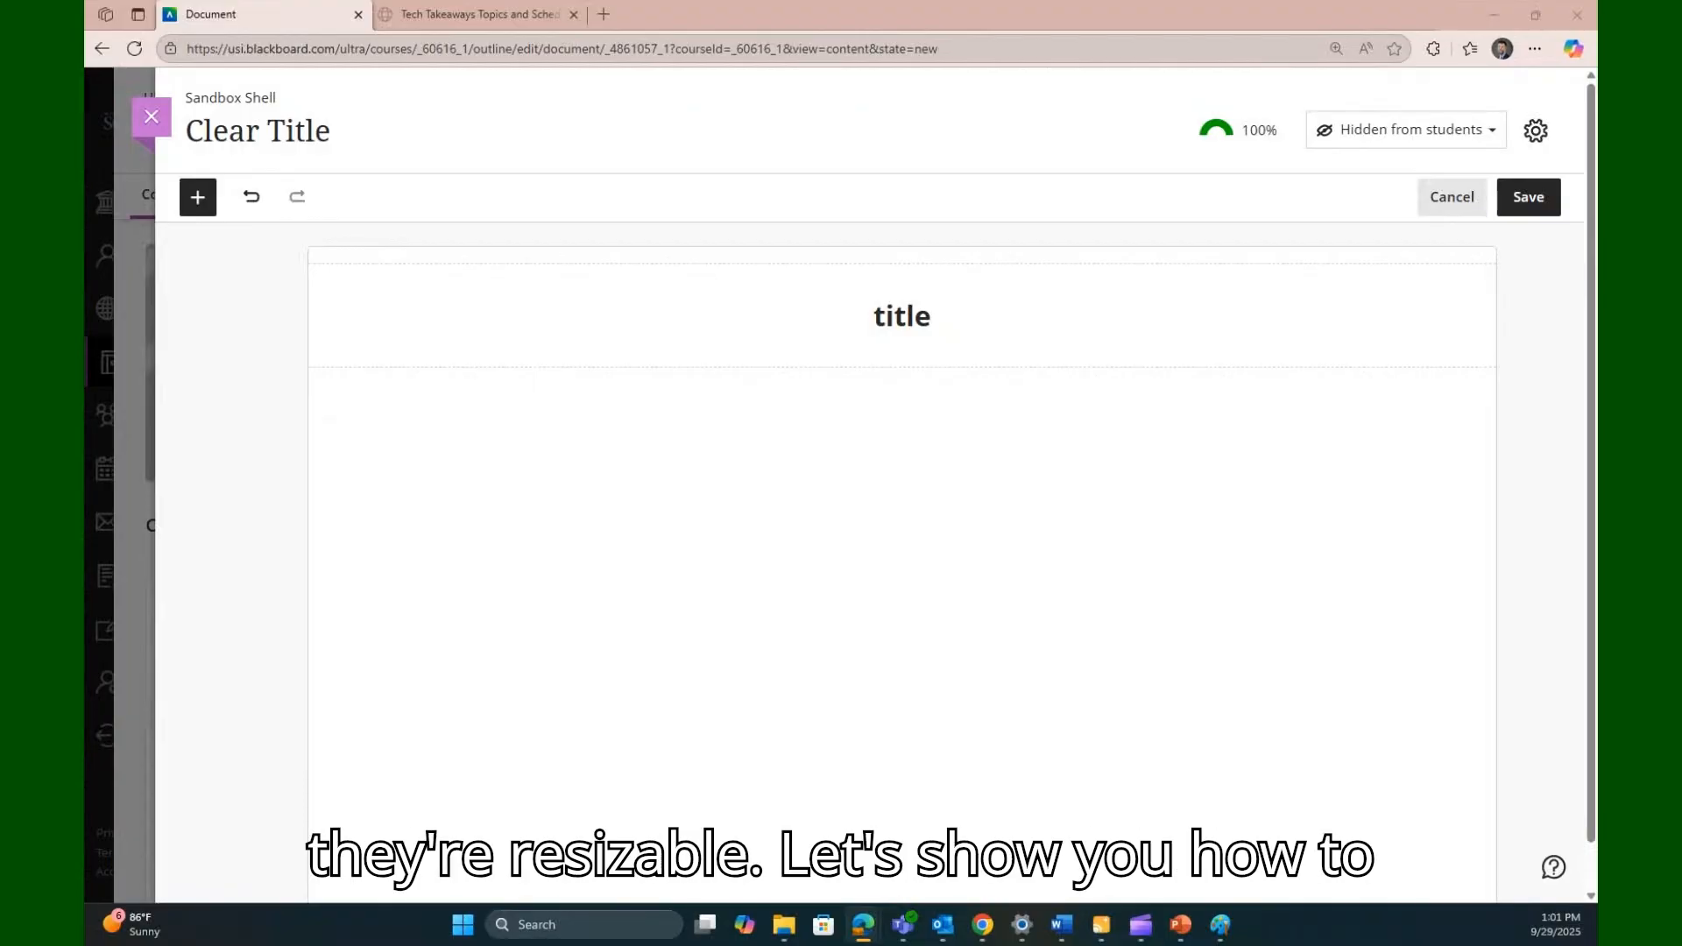
# - Add a second content block with the header "Section 1" and the paragraph "some text underneath" below it
pyautogui.click(197, 197)
pyautogui.click(258, 330)
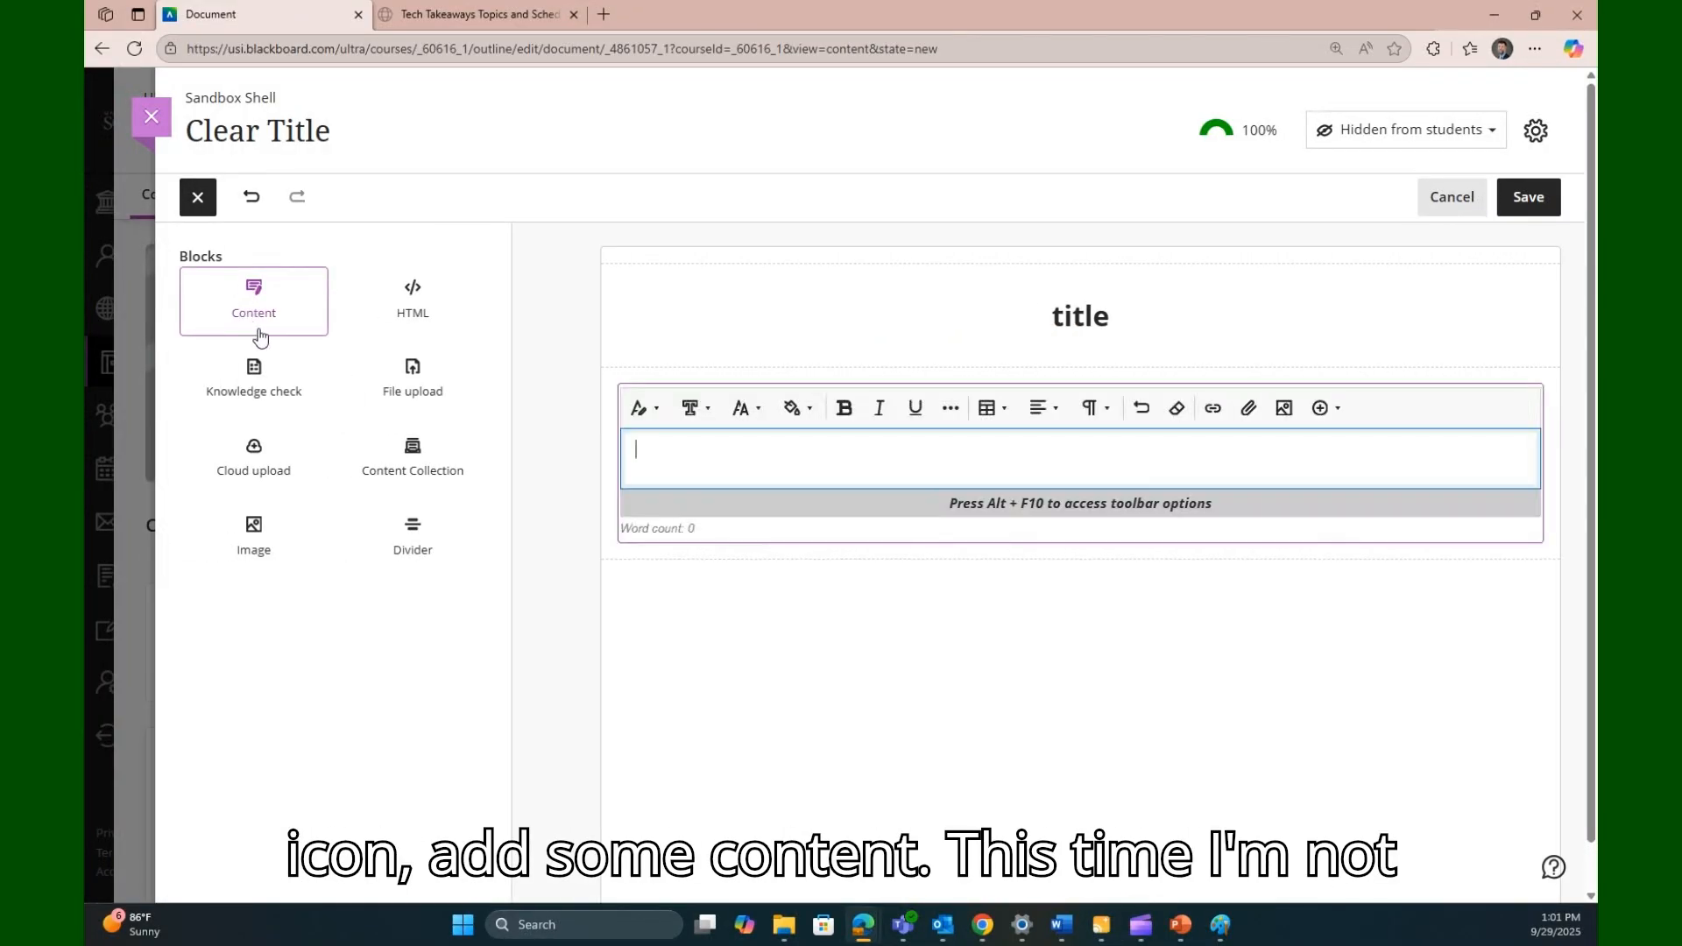
pyautogui.click(648, 409)
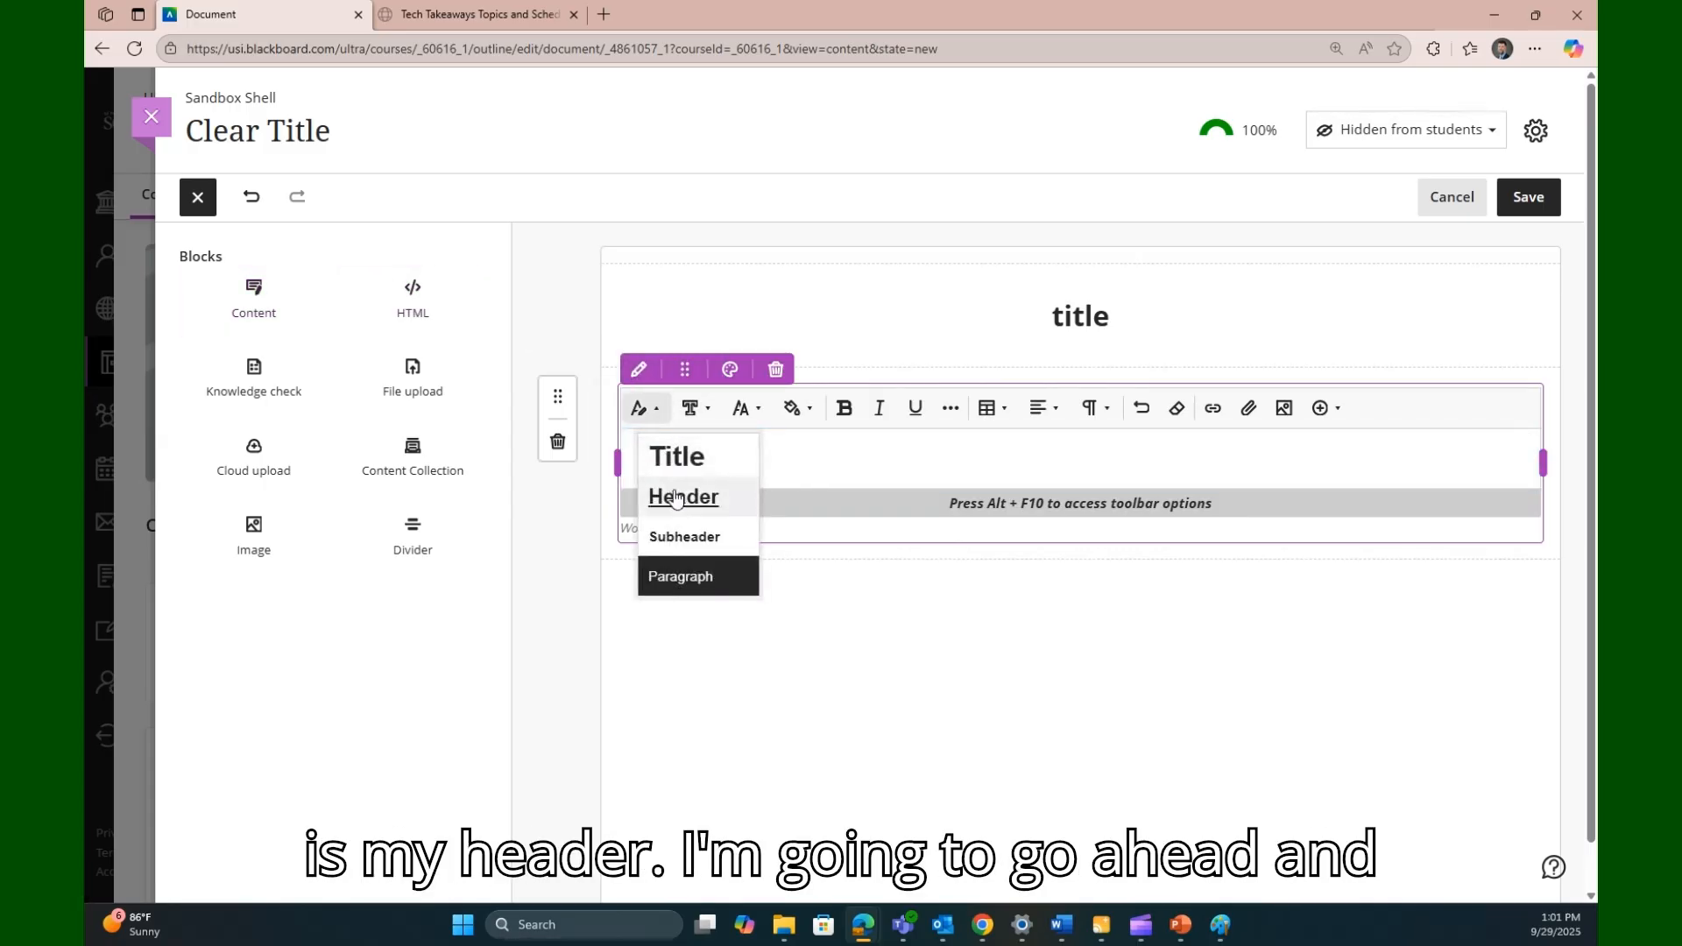
pyautogui.click(676, 497)
pyautogui.write('Section')
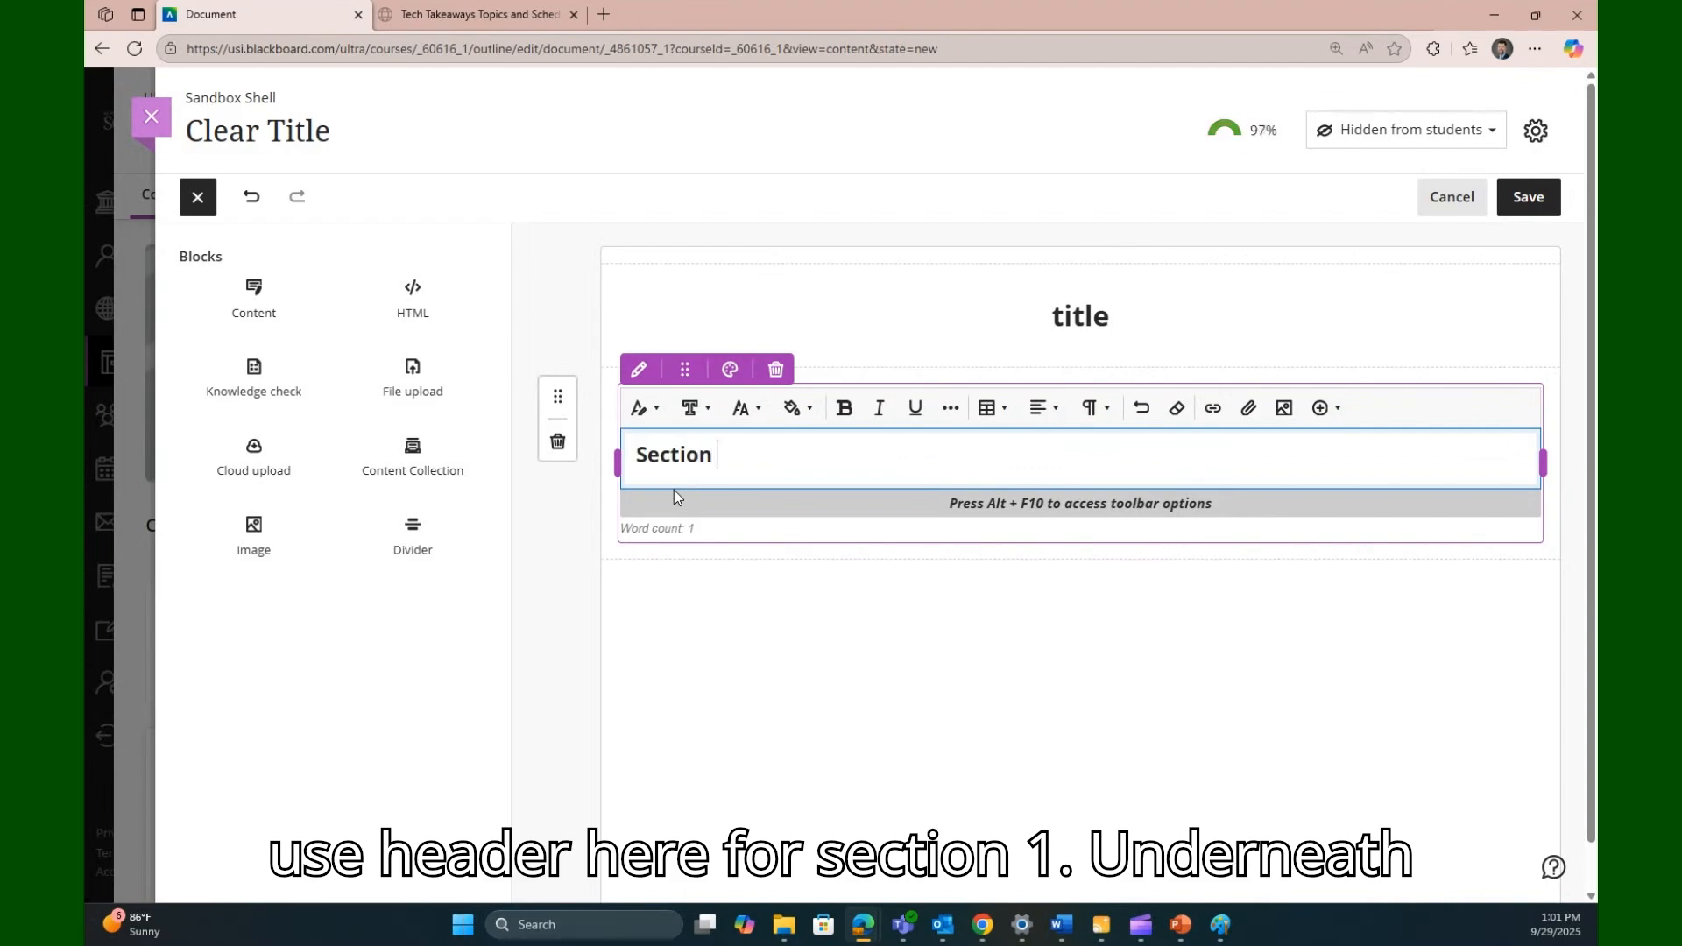
pyautogui.write(' 1')
pyautogui.press('Return')
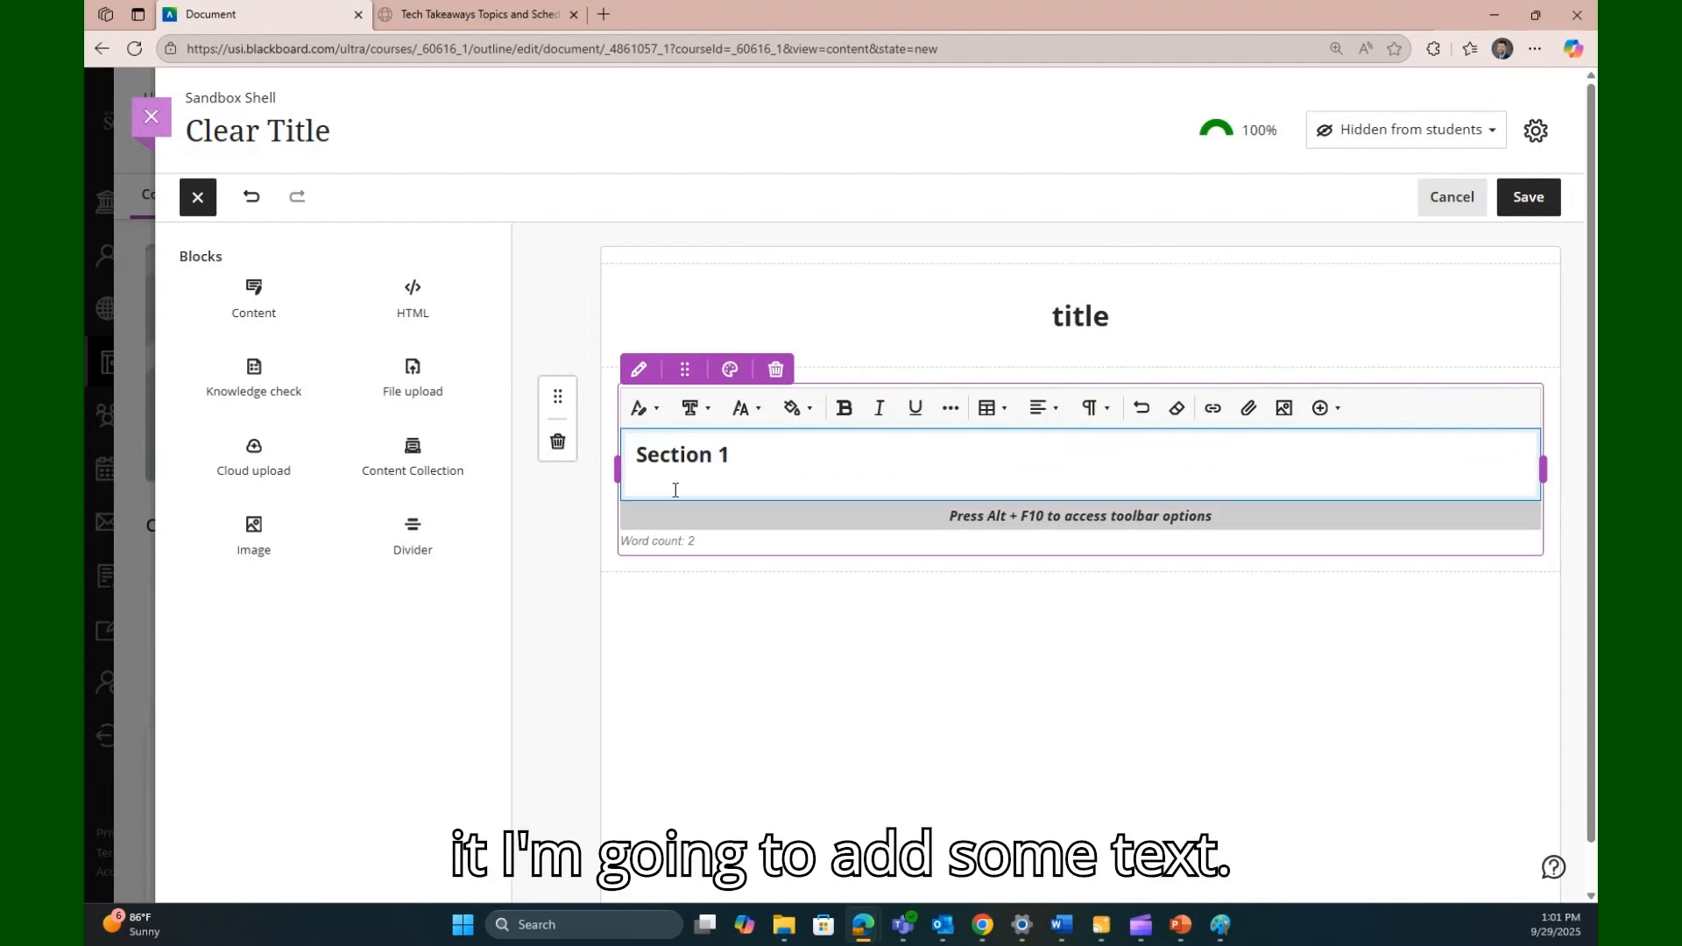
pyautogui.write('some text underneath')
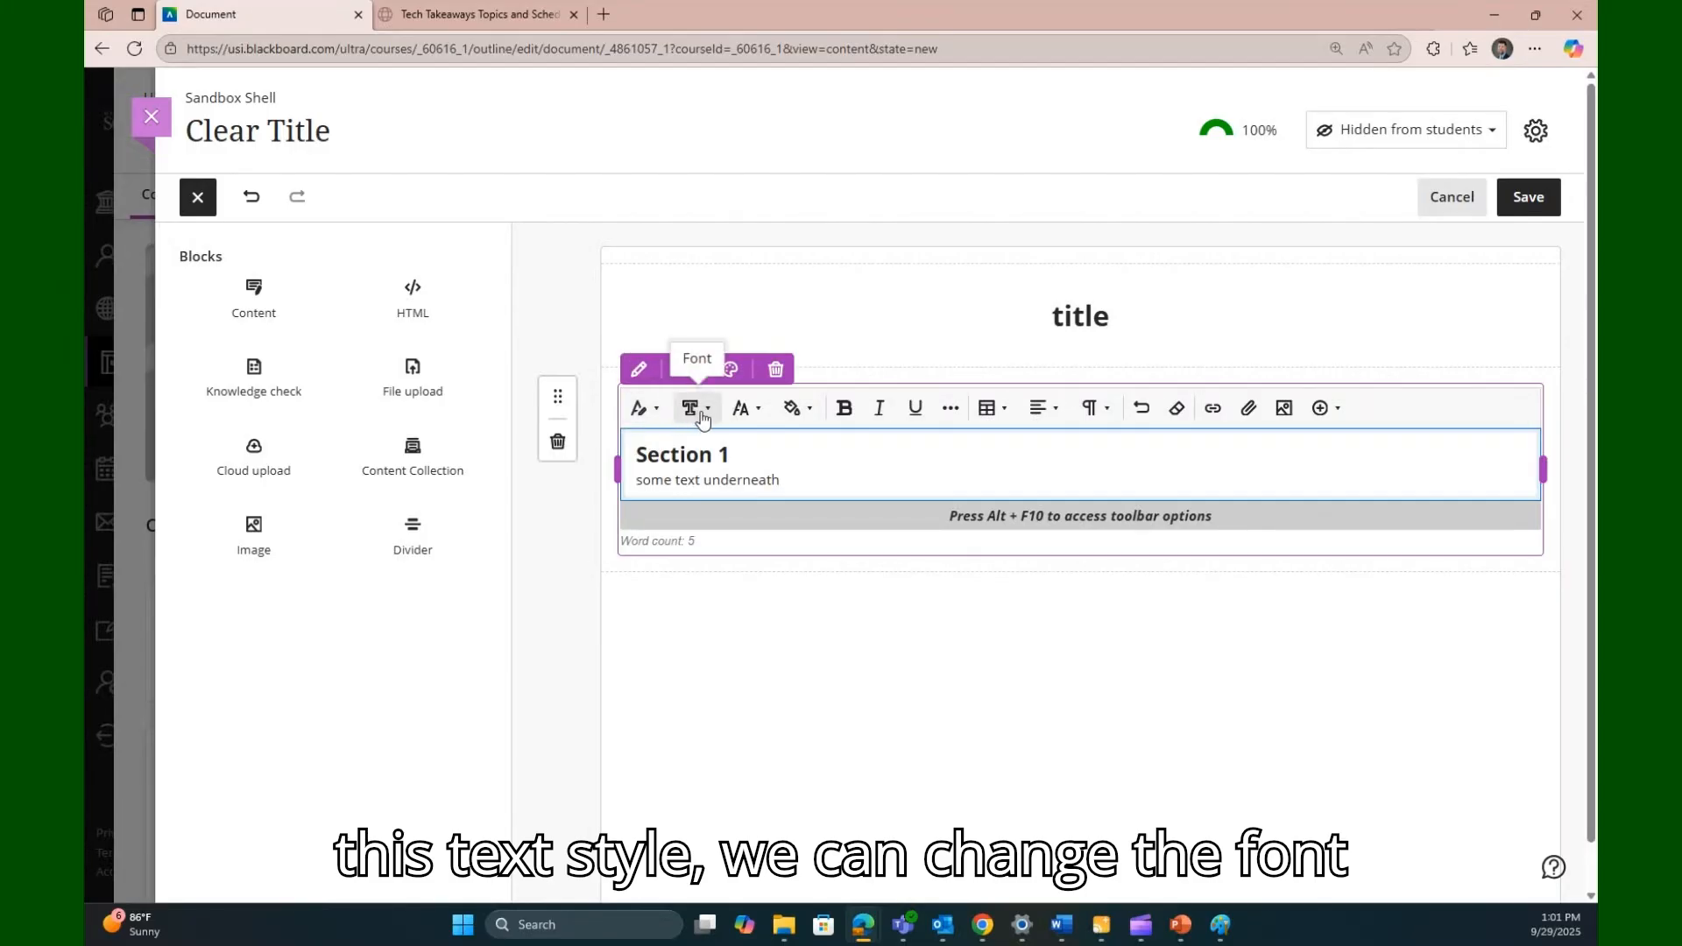
# - Format the word "underneath" in Courier New with a larger font size and blue color
pyautogui.moveTo(781, 480); pyautogui.dragTo(705, 480)
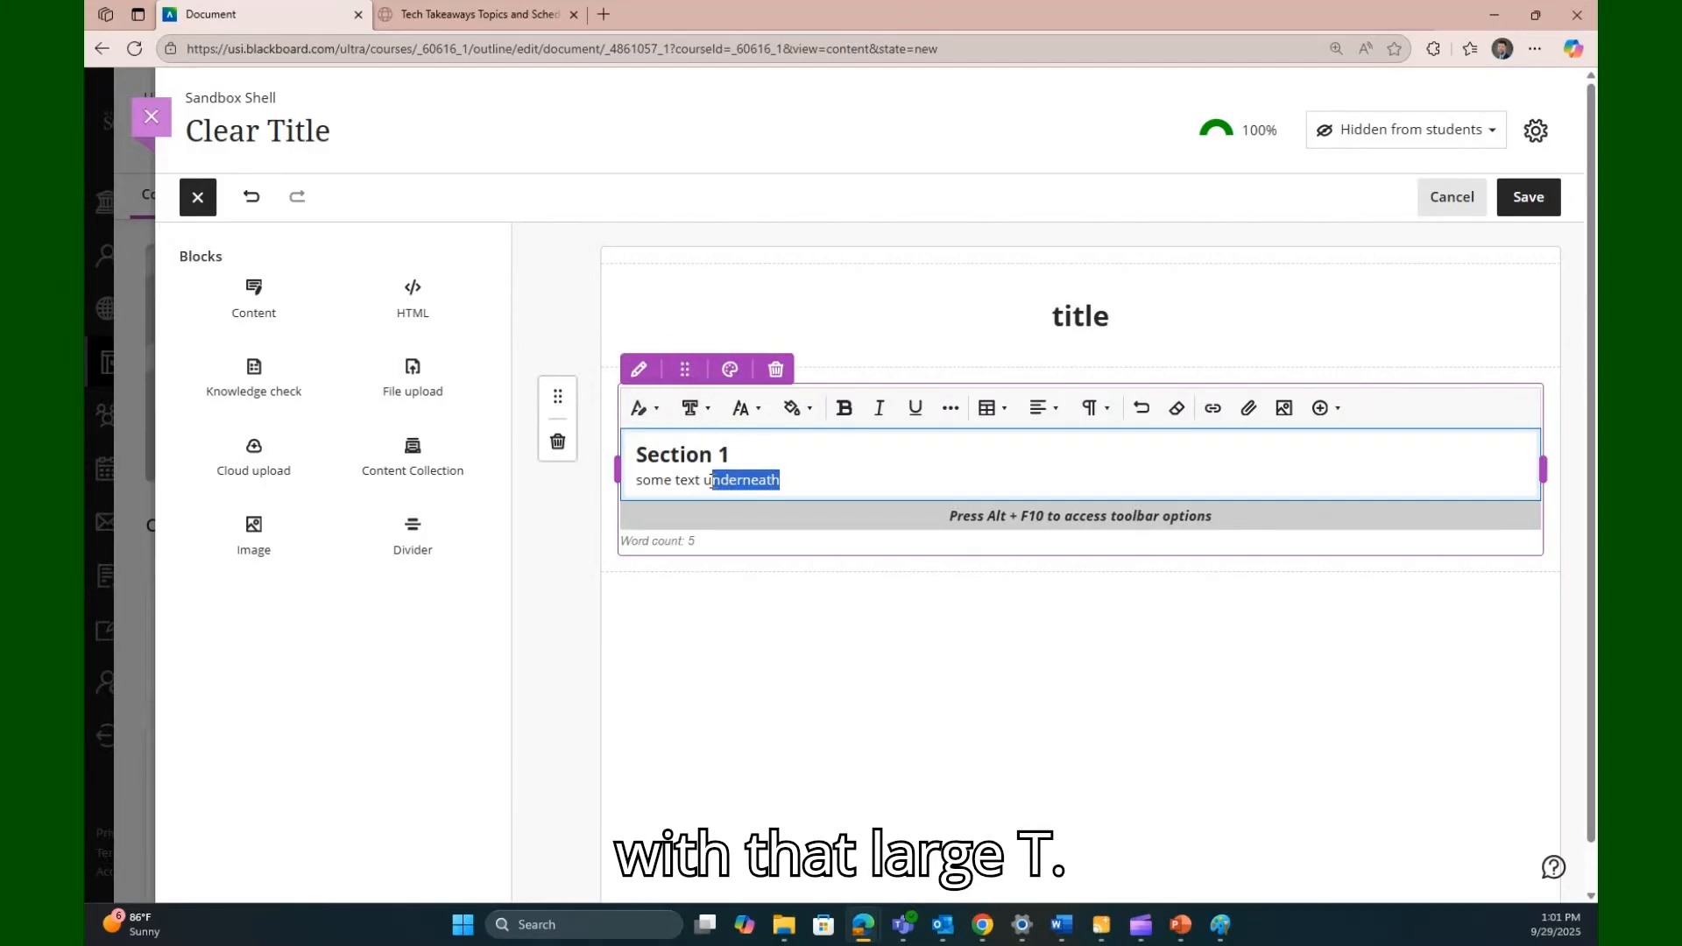
pyautogui.click(696, 409)
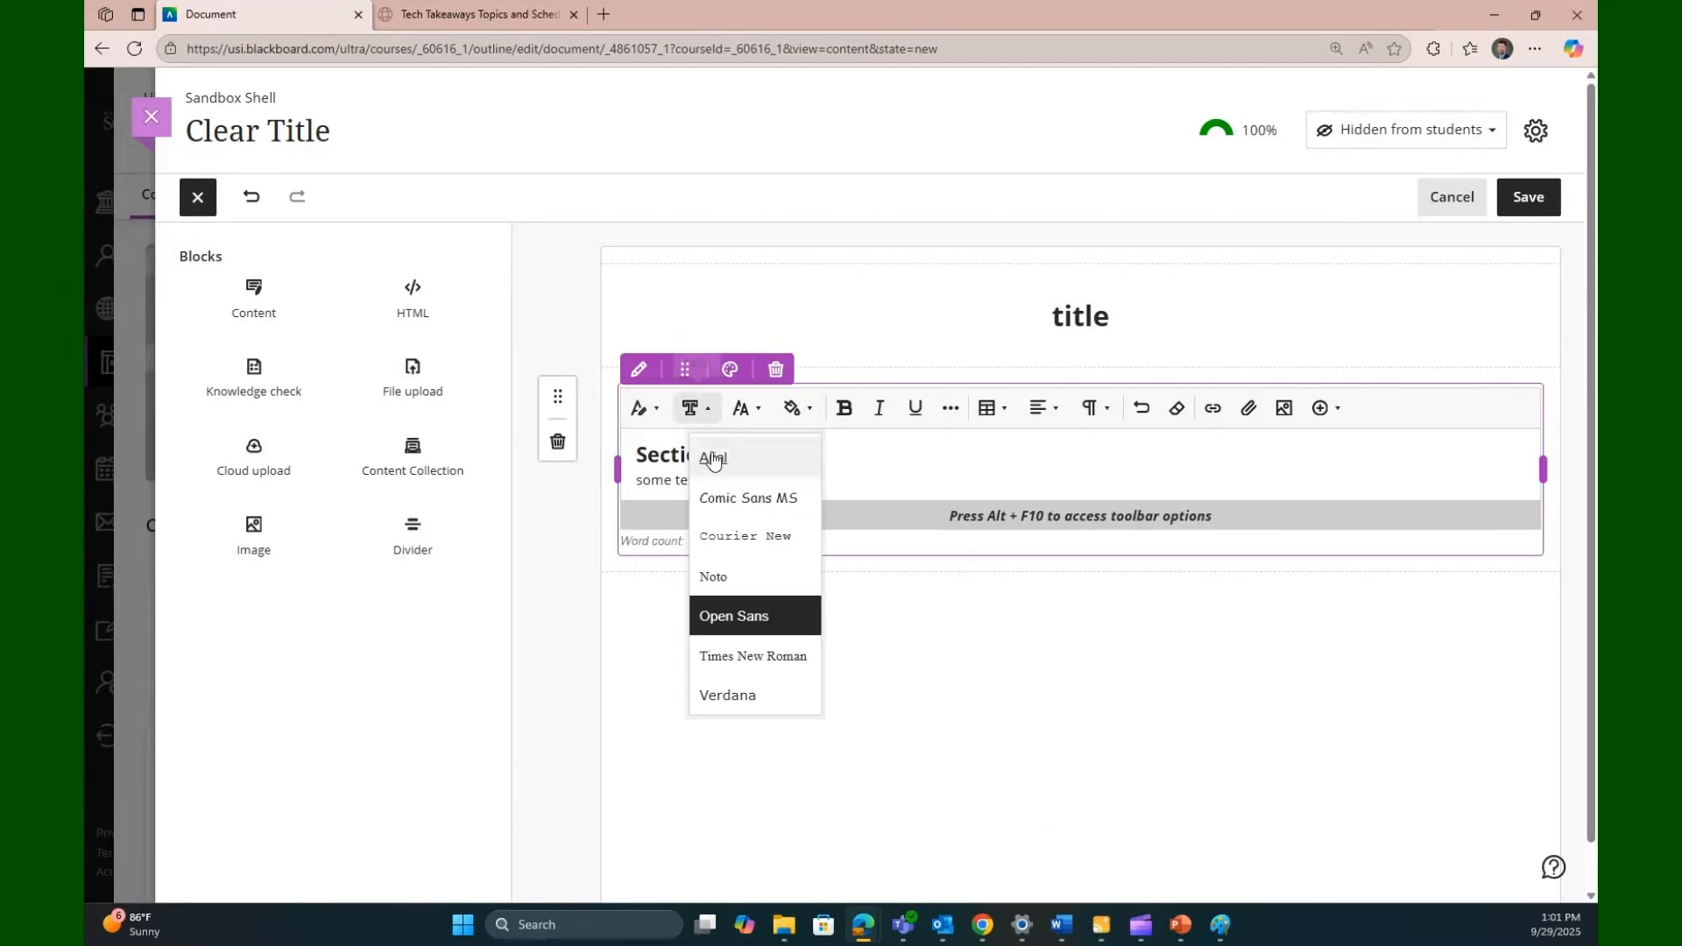
pyautogui.click(727, 536)
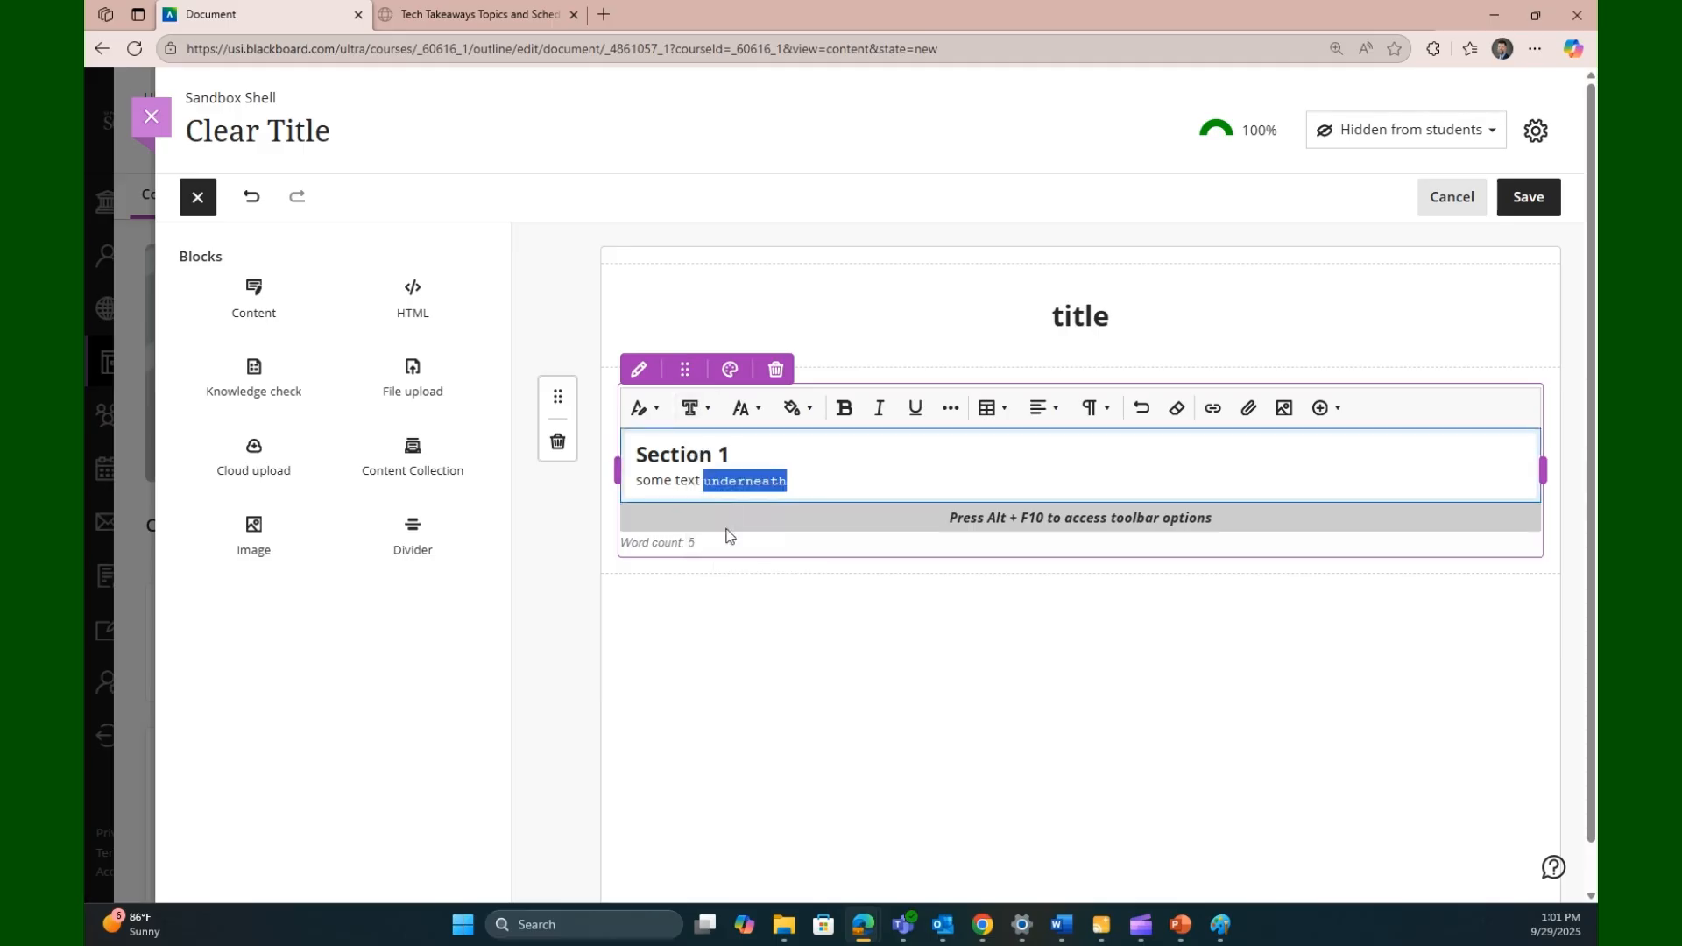
pyautogui.click(763, 418)
pyautogui.click(762, 578)
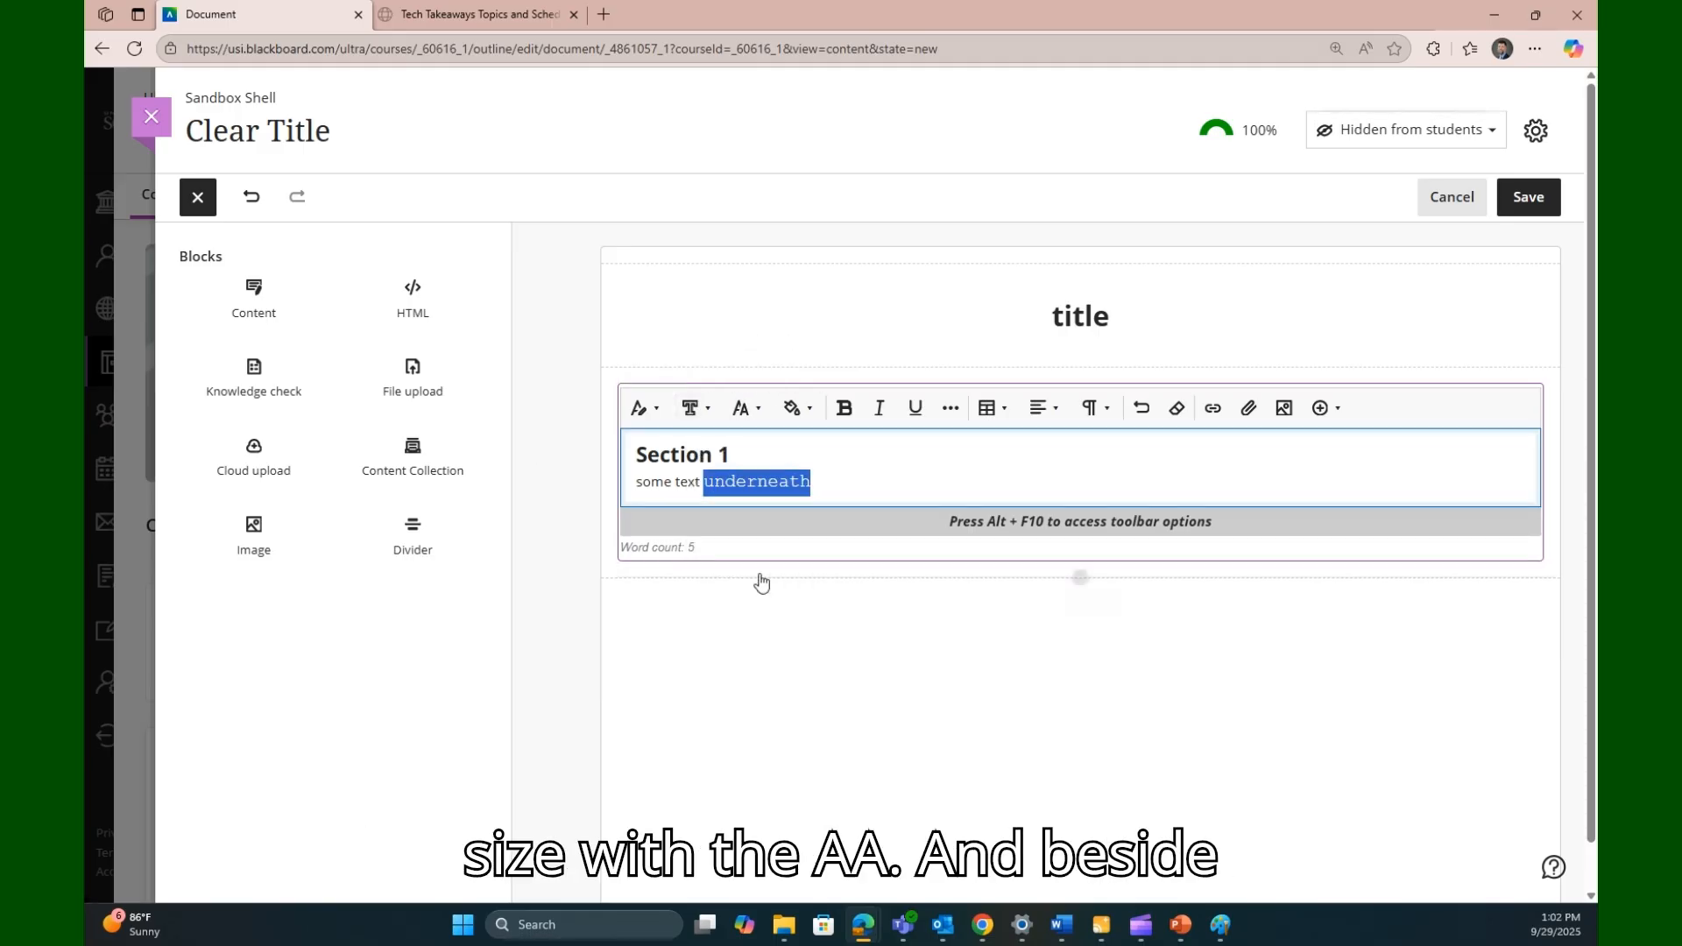
pyautogui.click(791, 410)
pyautogui.click(822, 579)
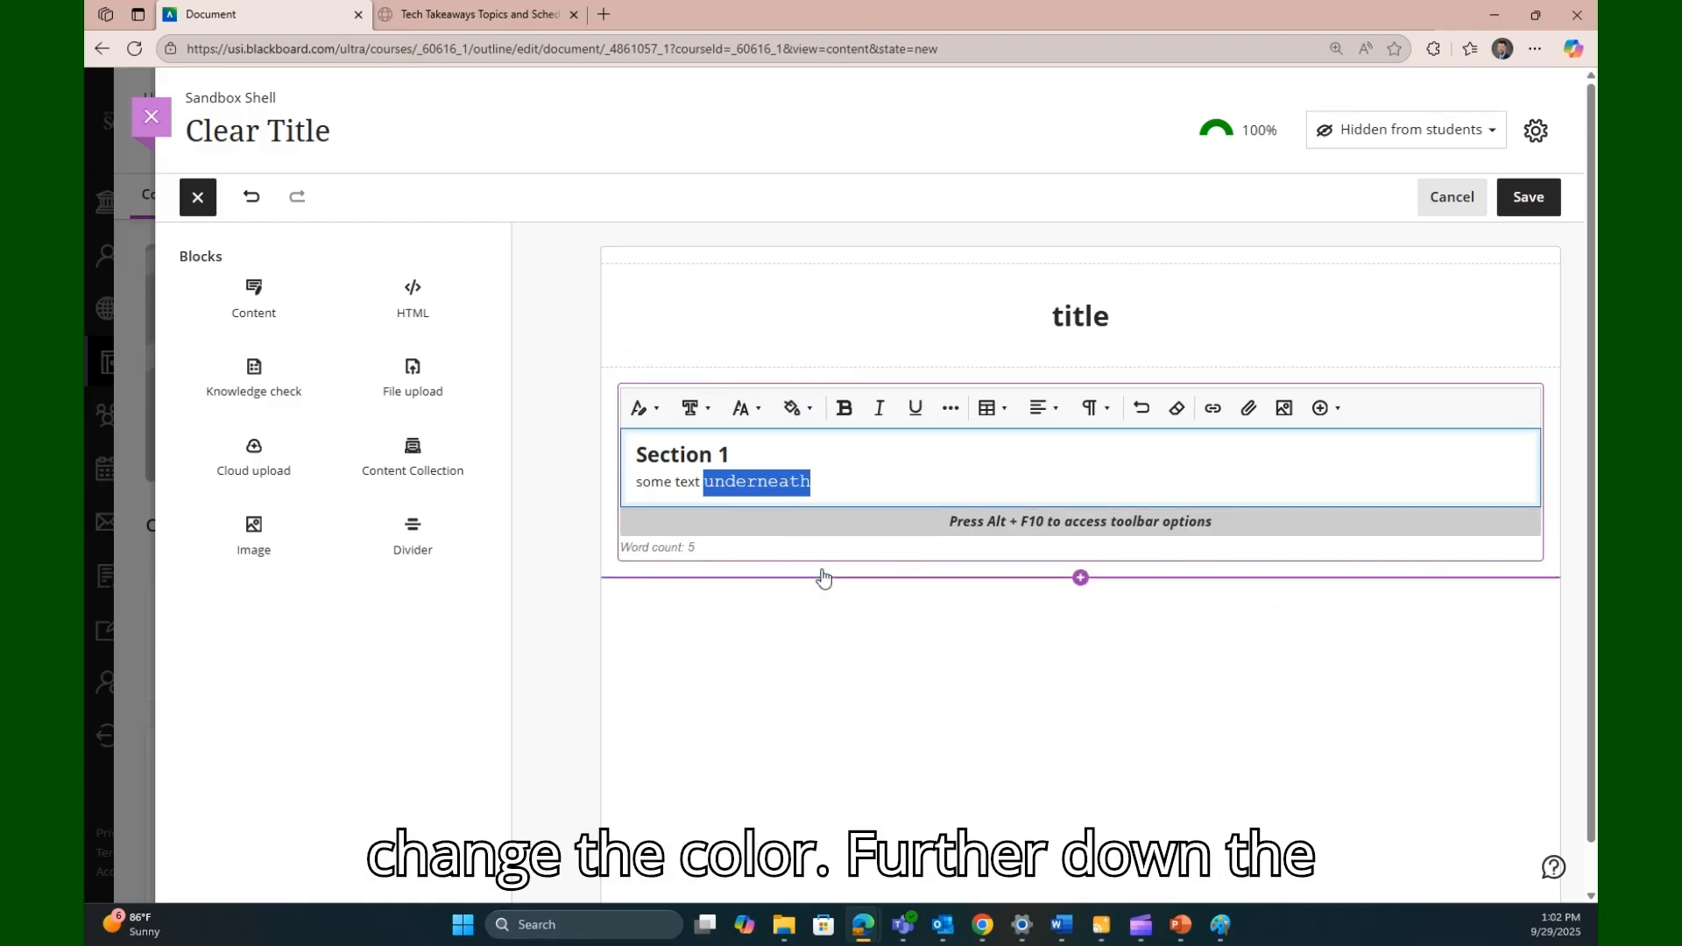
# - Make the word "underneath" bold, italic and underlined, and show the additional text options
pyautogui.click(844, 408)
pyautogui.click(879, 408)
pyautogui.click(911, 410)
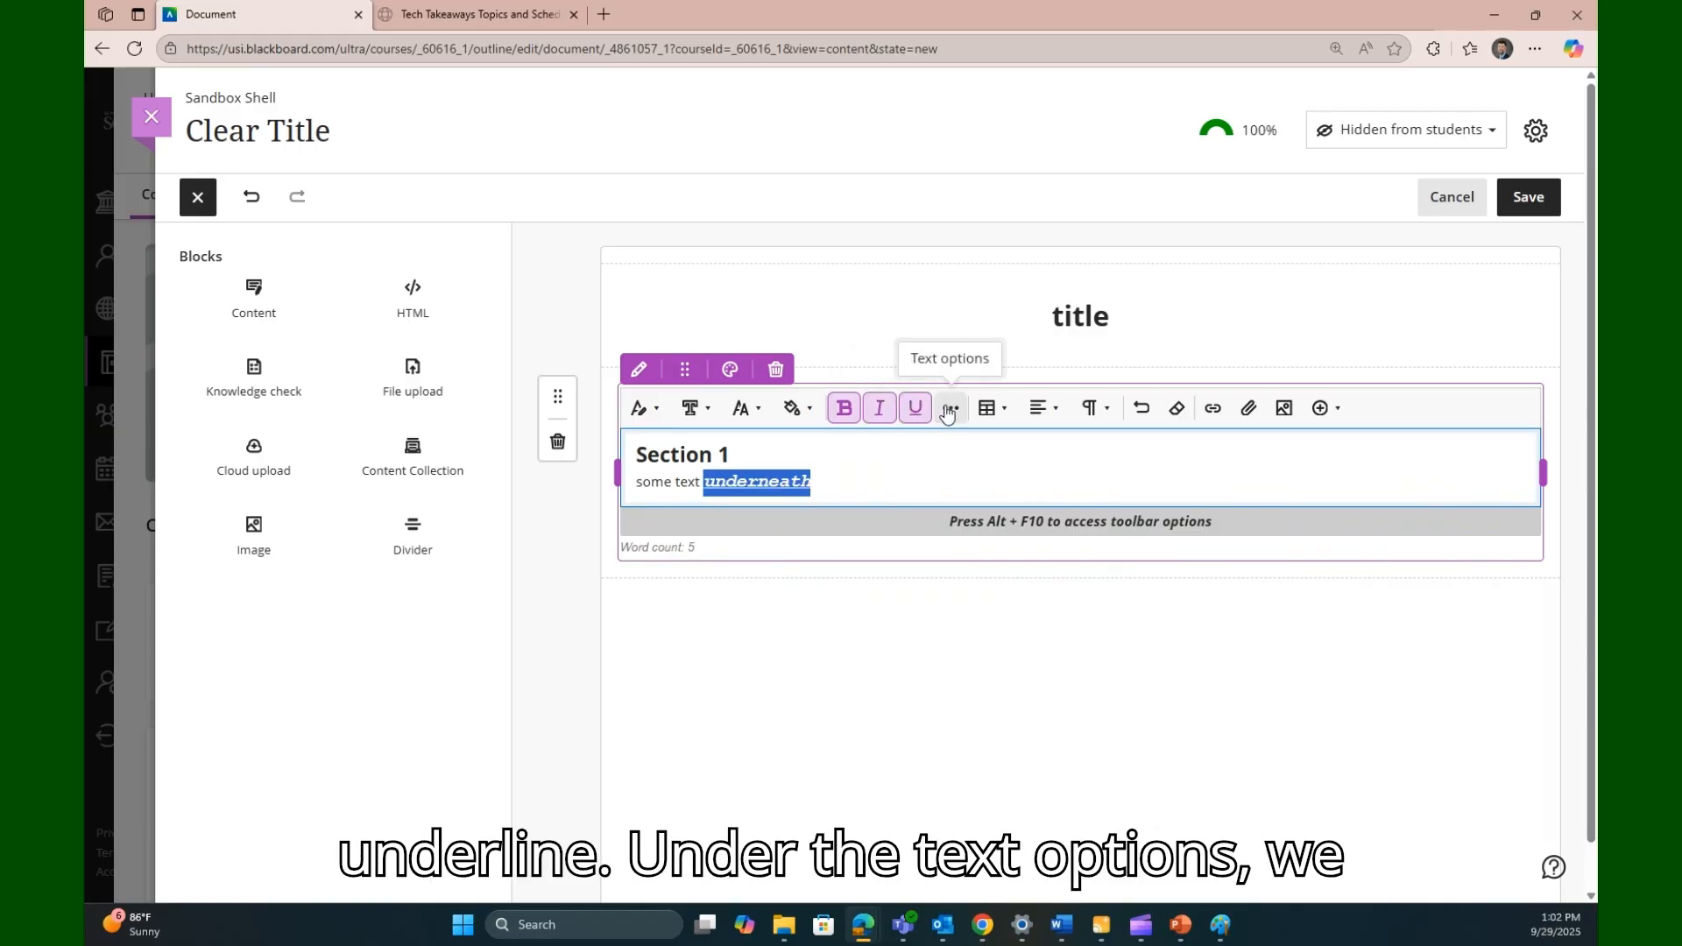
pyautogui.click(949, 410)
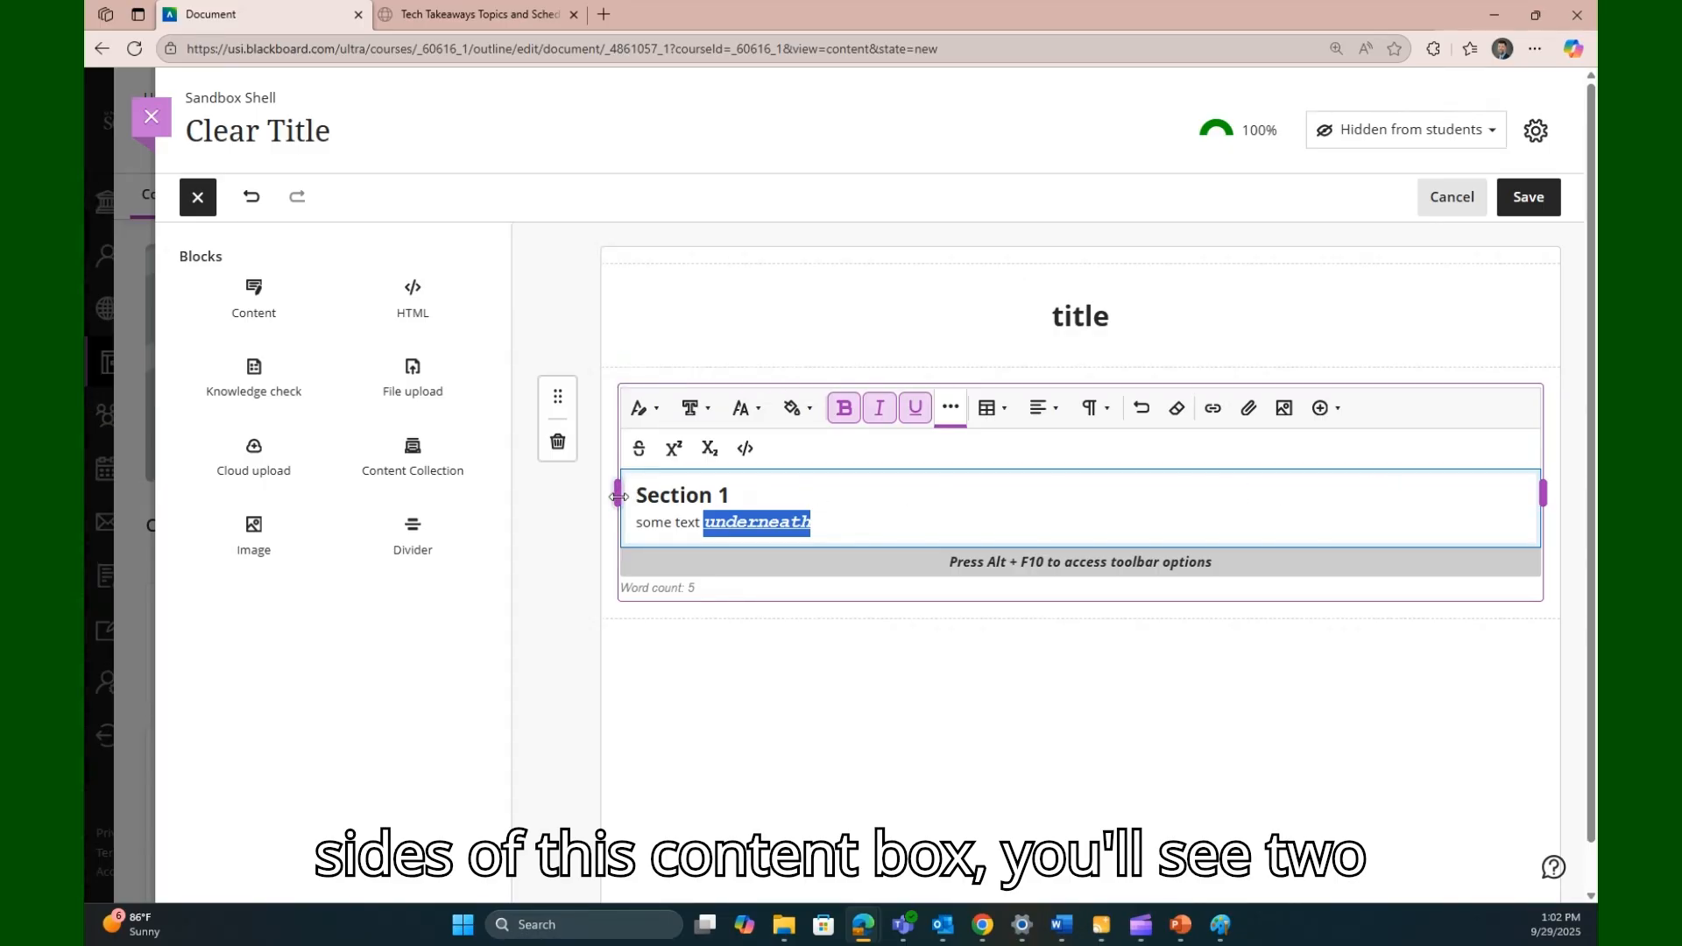
# - Narrow the Section 1 block to about half the page width, keeping it aligned at the left margin
pyautogui.click(1539, 499)
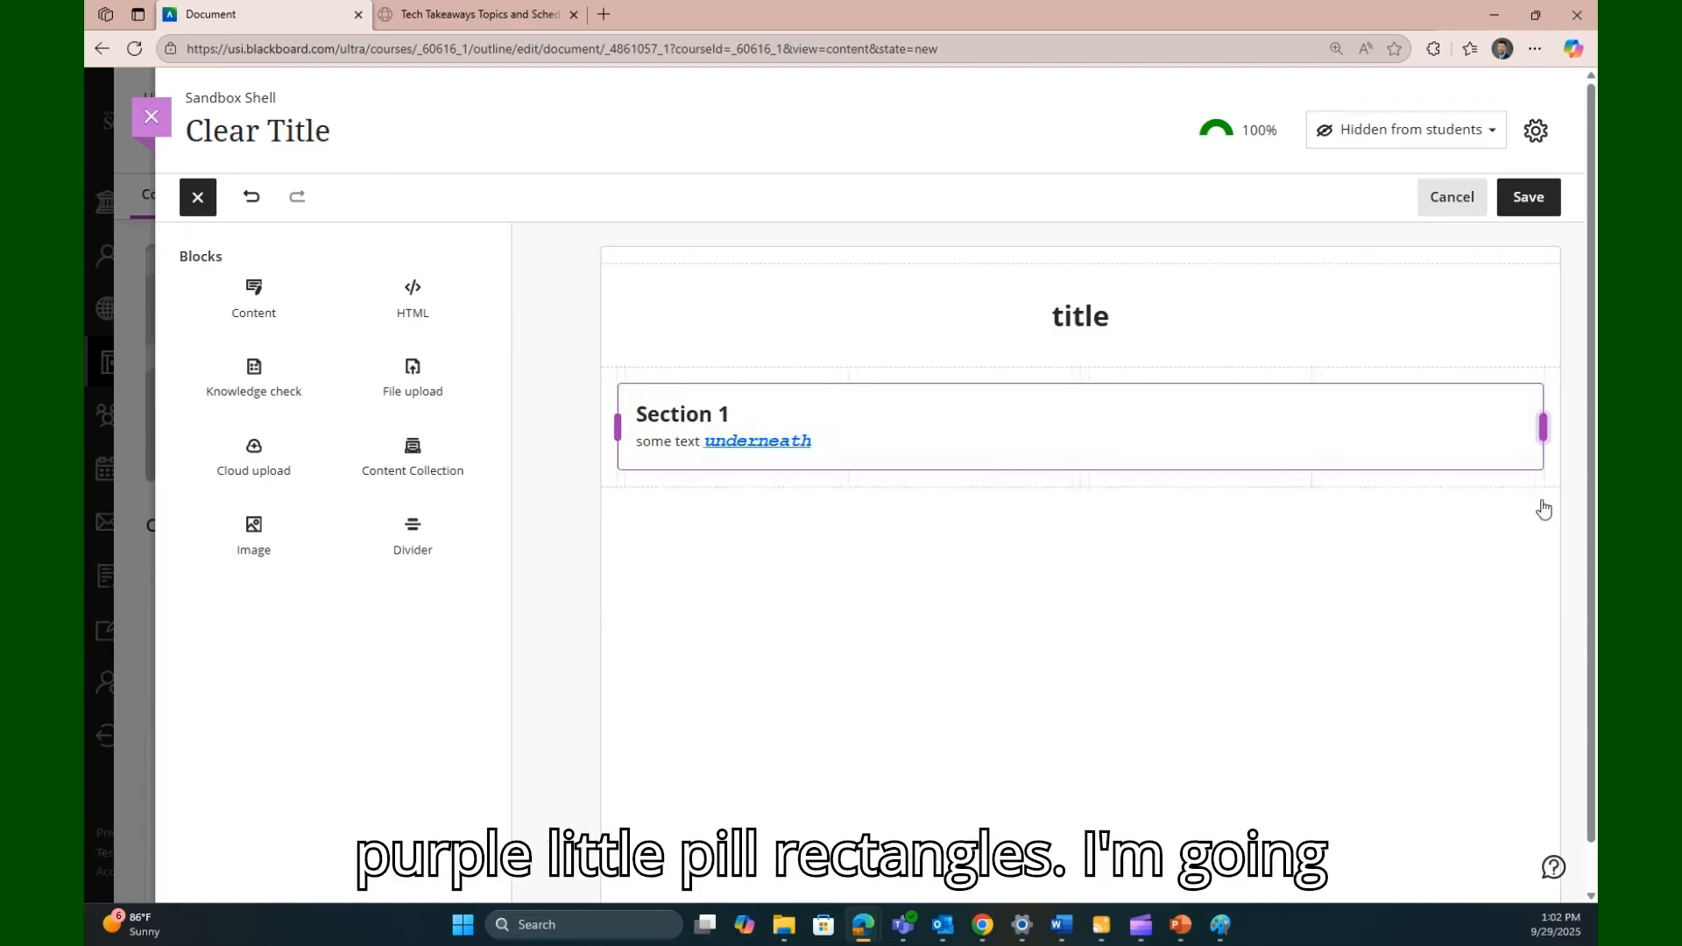
pyautogui.moveTo(1535, 436); pyautogui.dragTo(1058, 432)
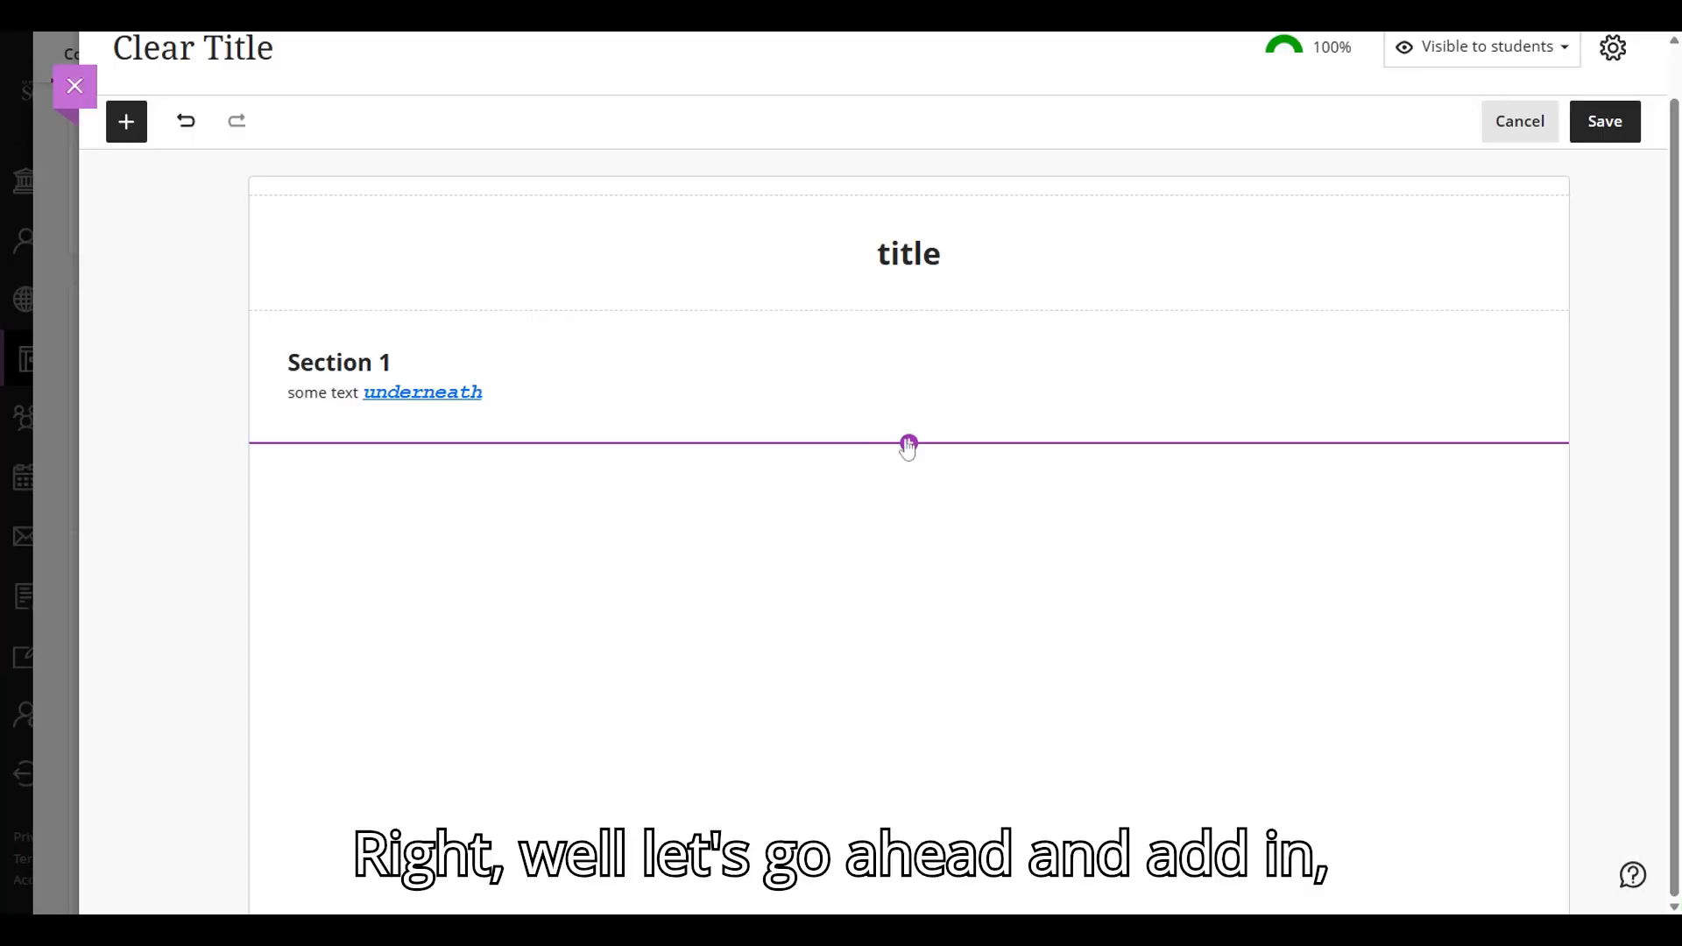
# - Add an image block below Section 1 using USI woodmark.png, zoomed in slightly at the Original aspect ratio
pyautogui.click(908, 443)
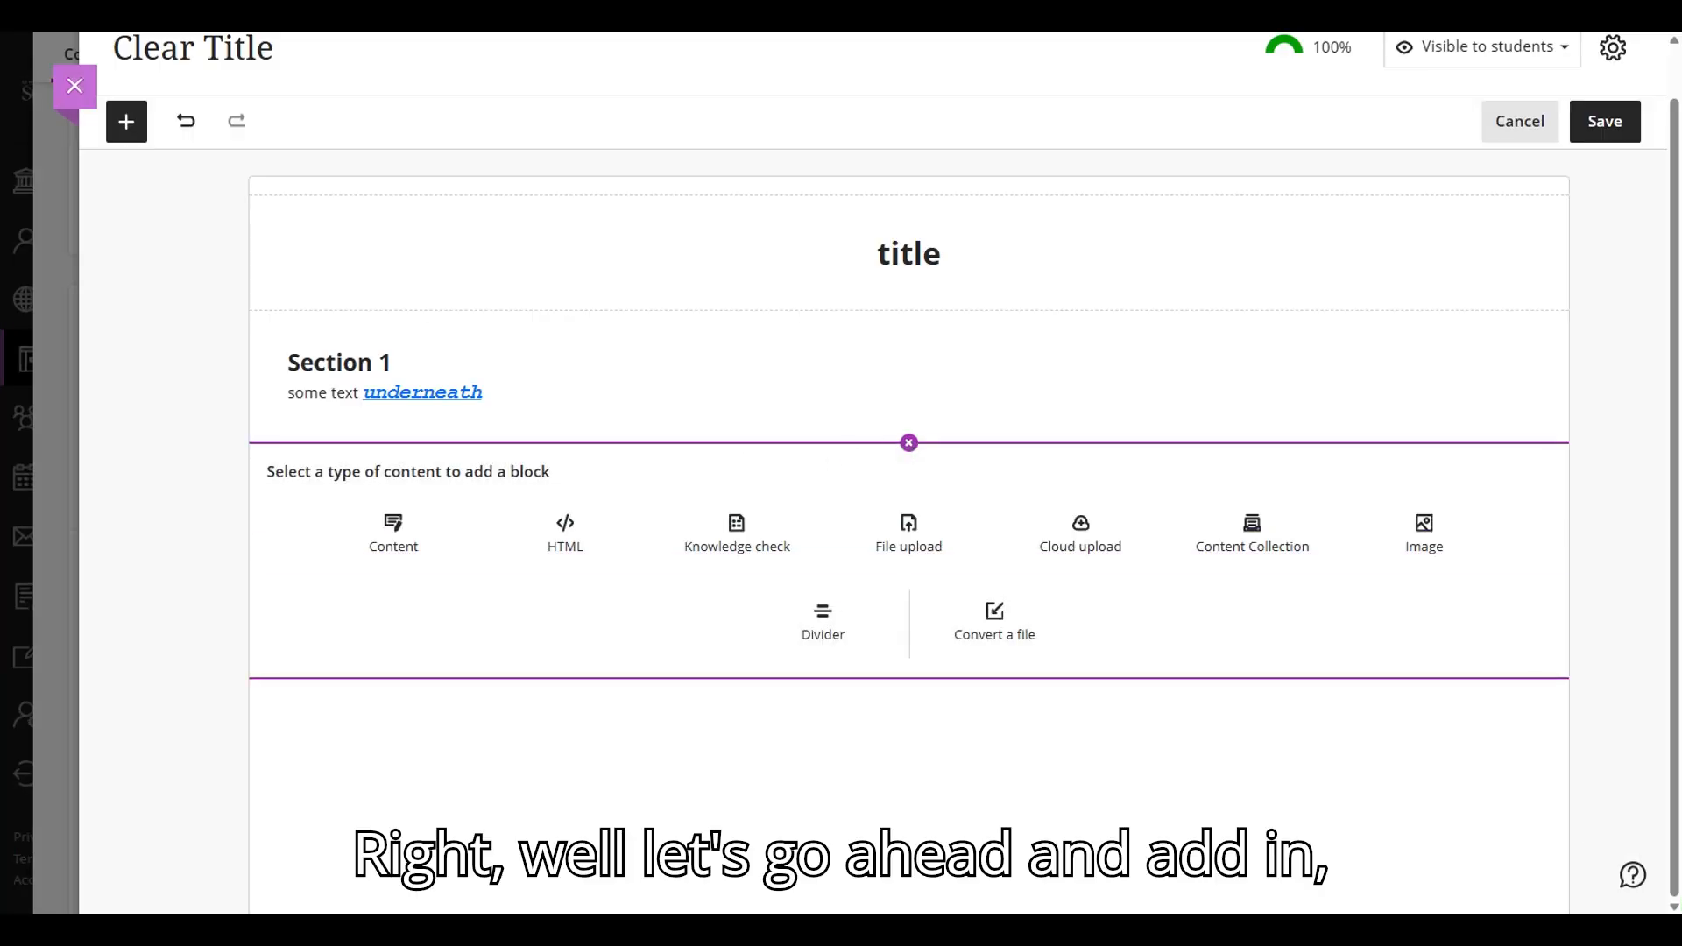
pyautogui.click(1438, 537)
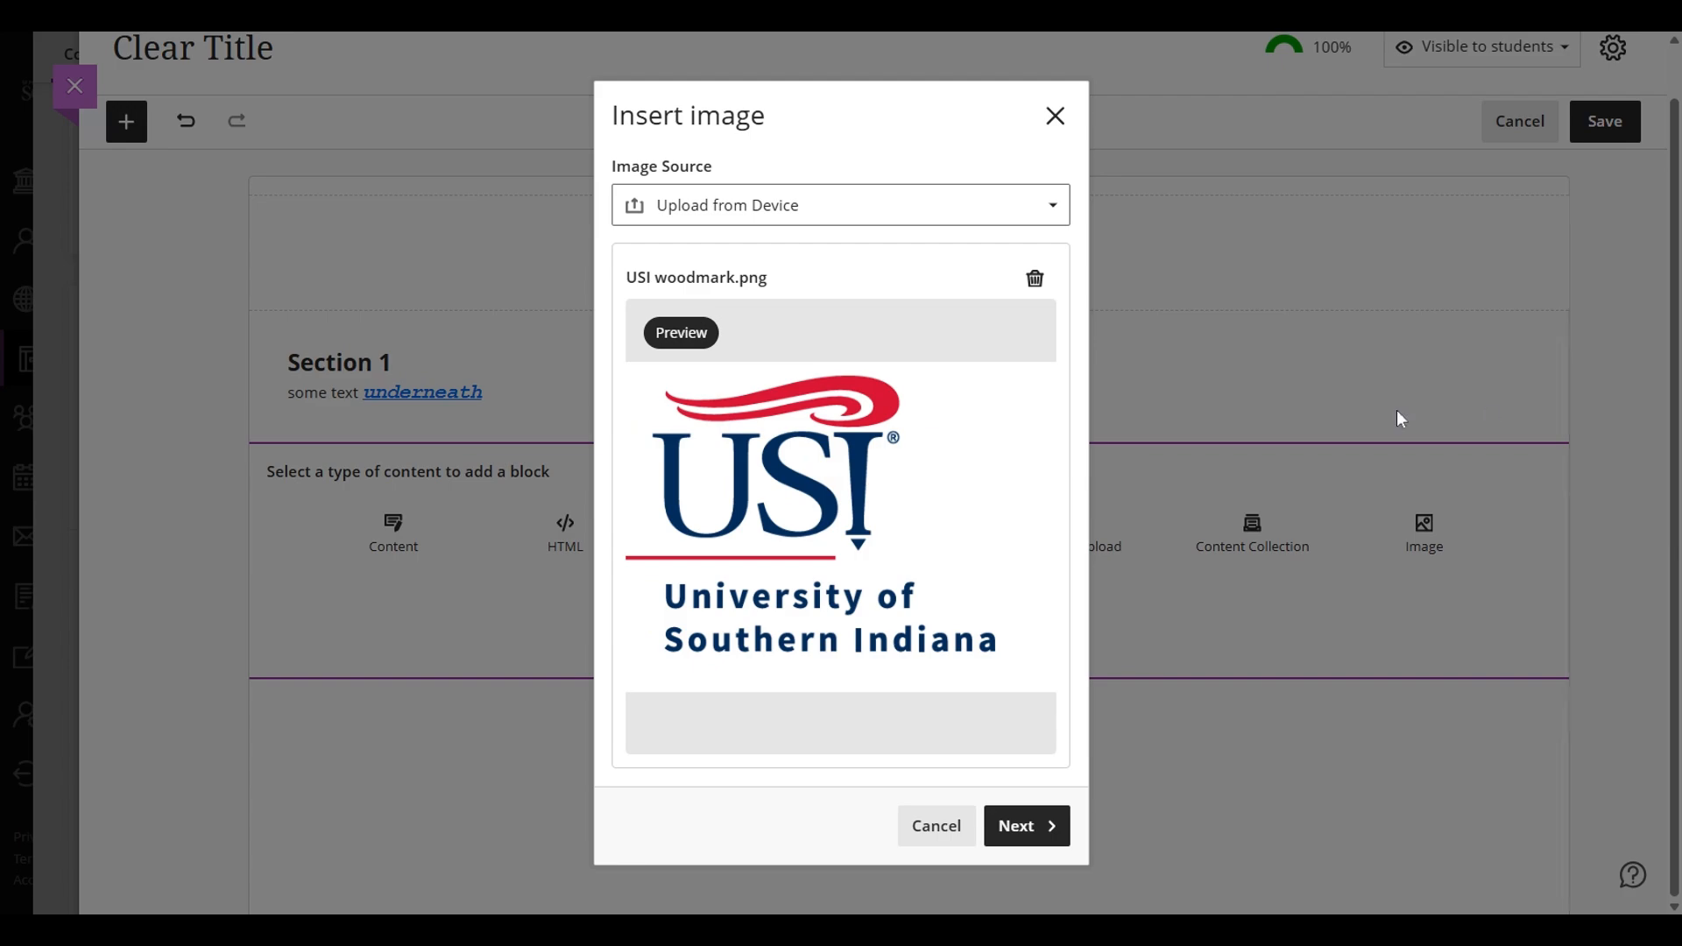
pyautogui.click(1025, 828)
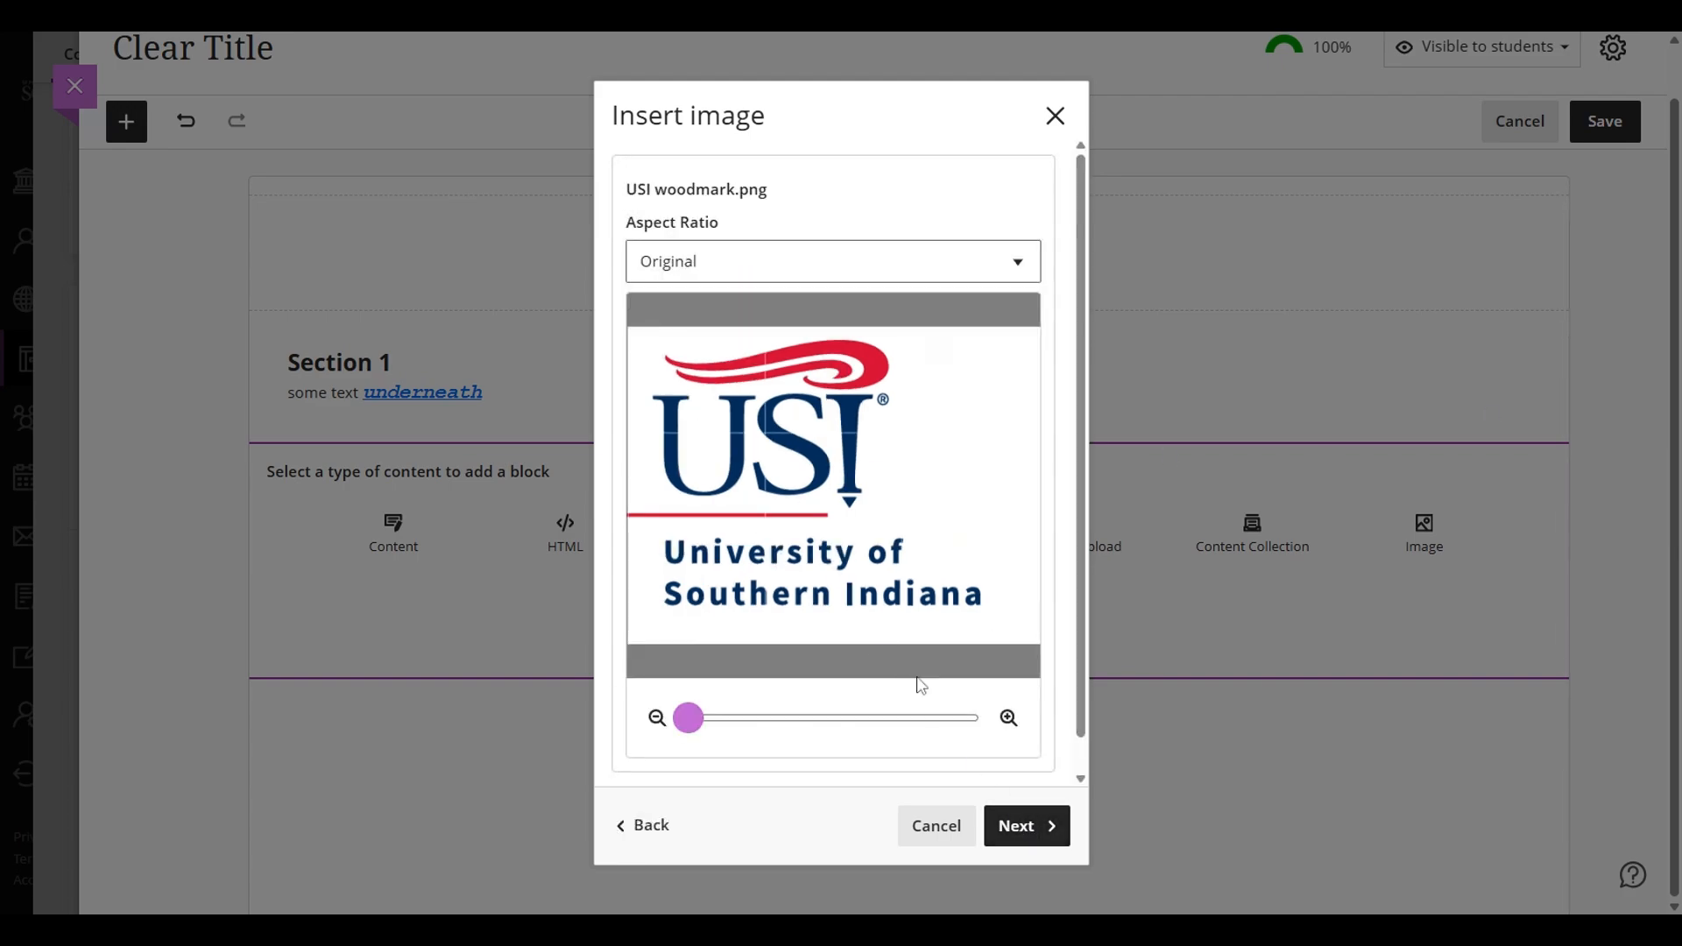
pyautogui.moveTo(689, 718)
pyautogui.mouseDown()
pyautogui.moveTo(766, 718)
pyautogui.moveTo(703, 718)
pyautogui.mouseUp()
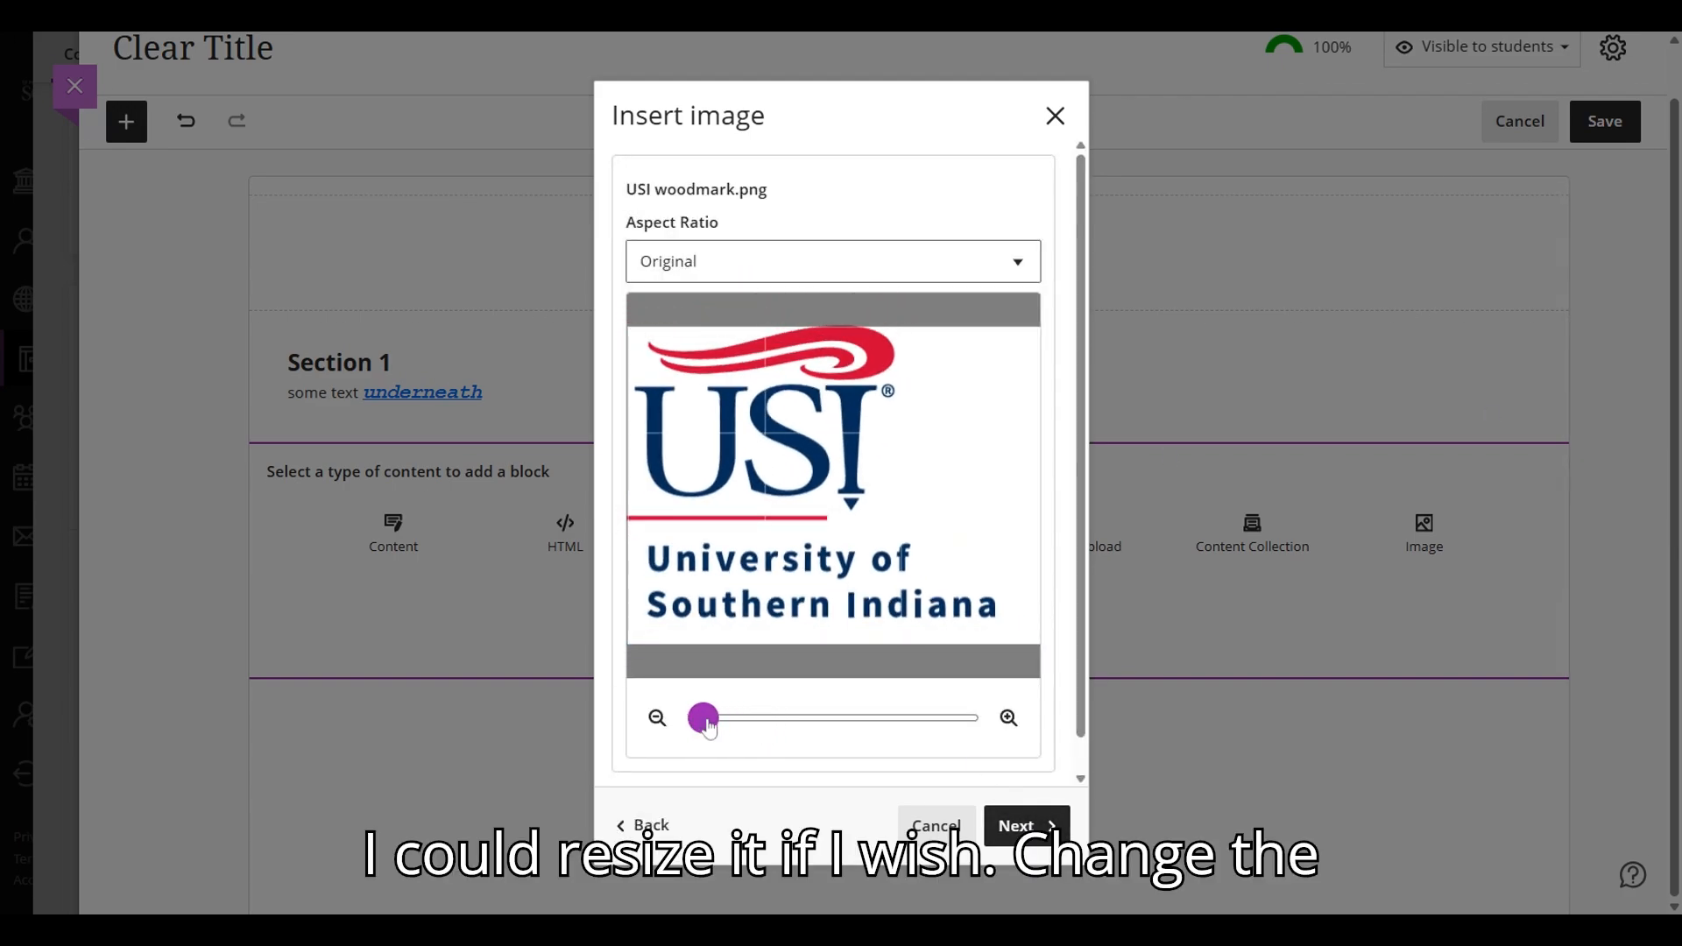
pyautogui.click(1025, 826)
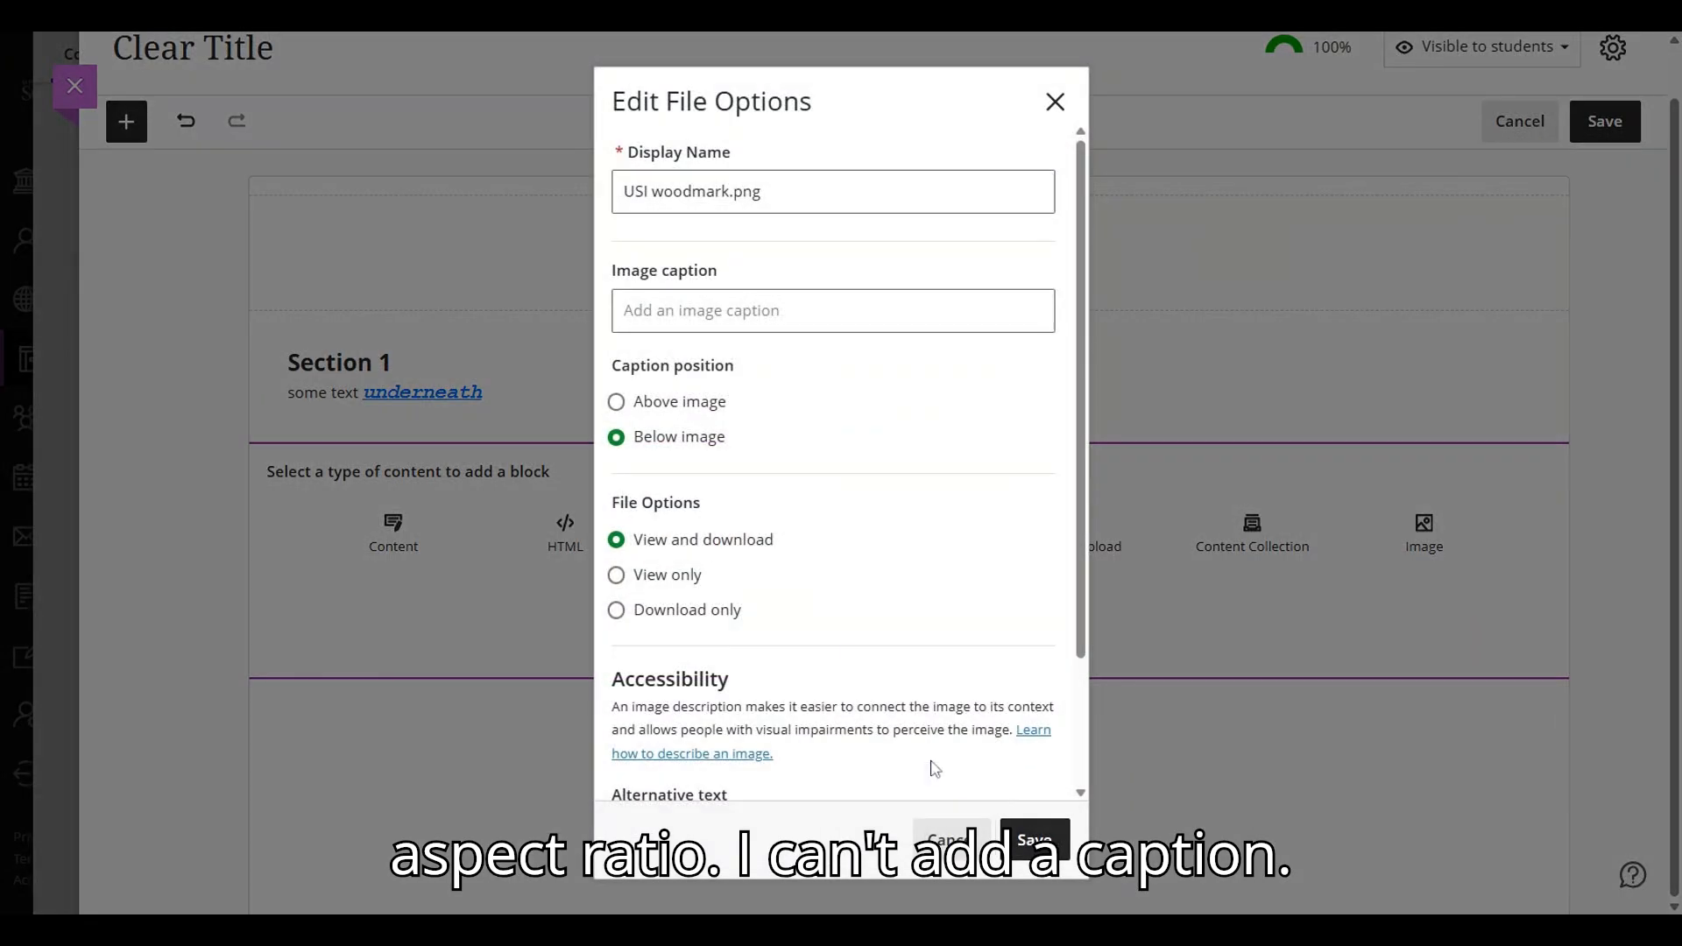
# - Give the image the caption "USI logo" and set its file option to View only
pyautogui.click(833, 311)
pyautogui.write('USI logo')
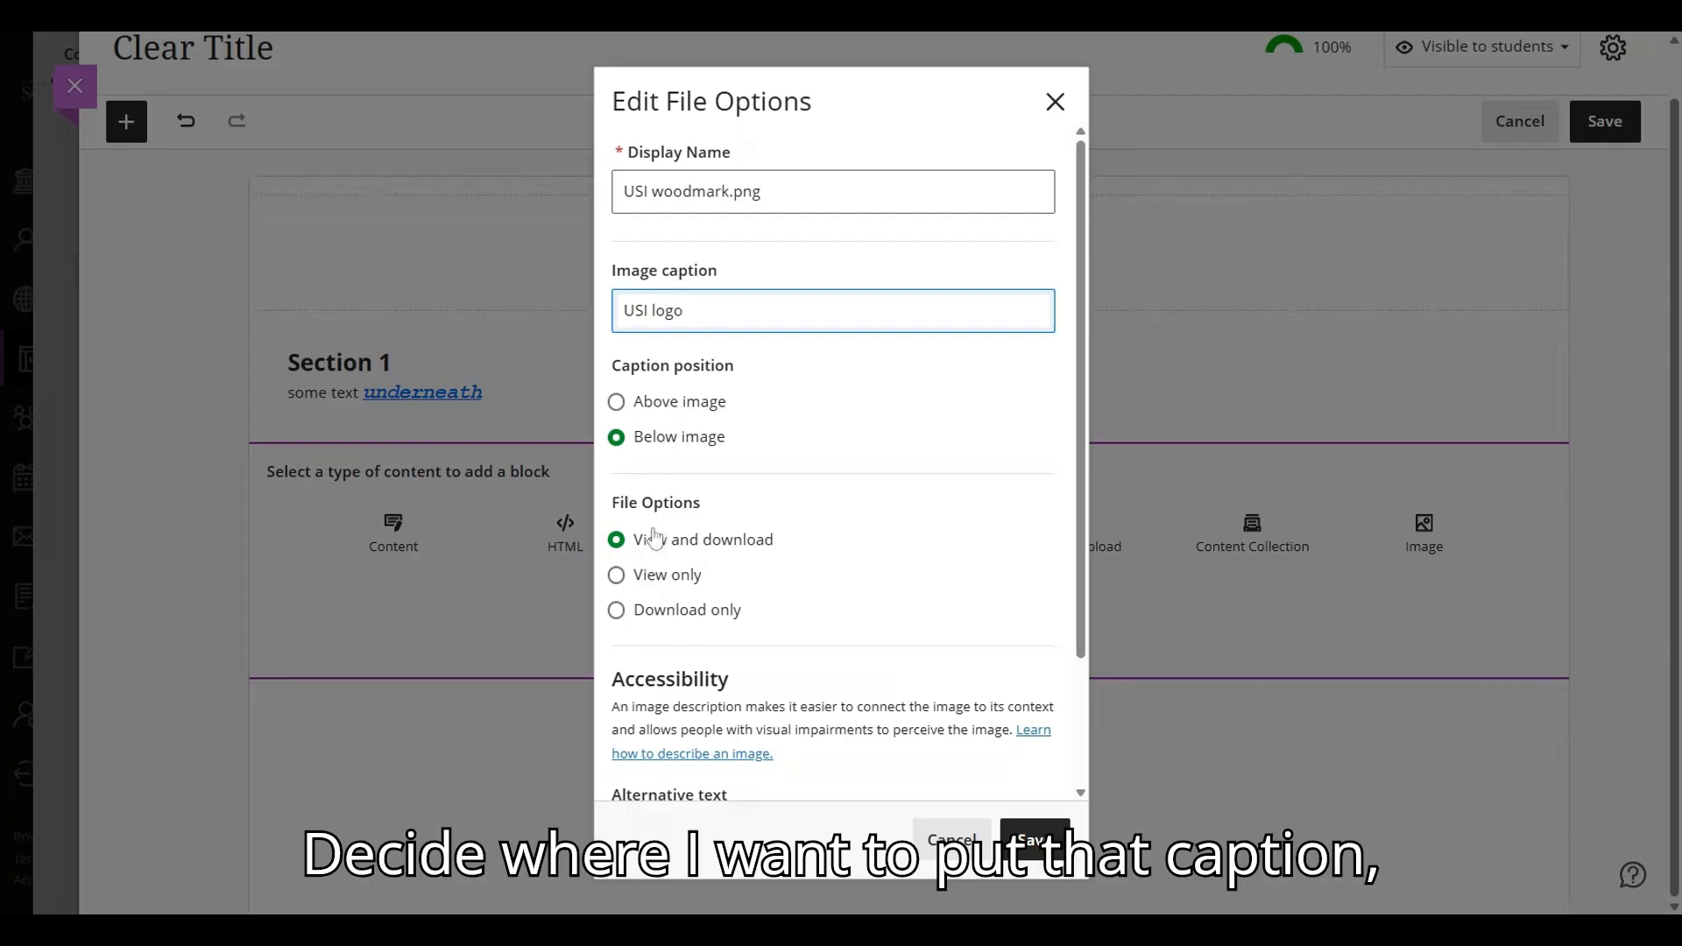
pyautogui.click(656, 579)
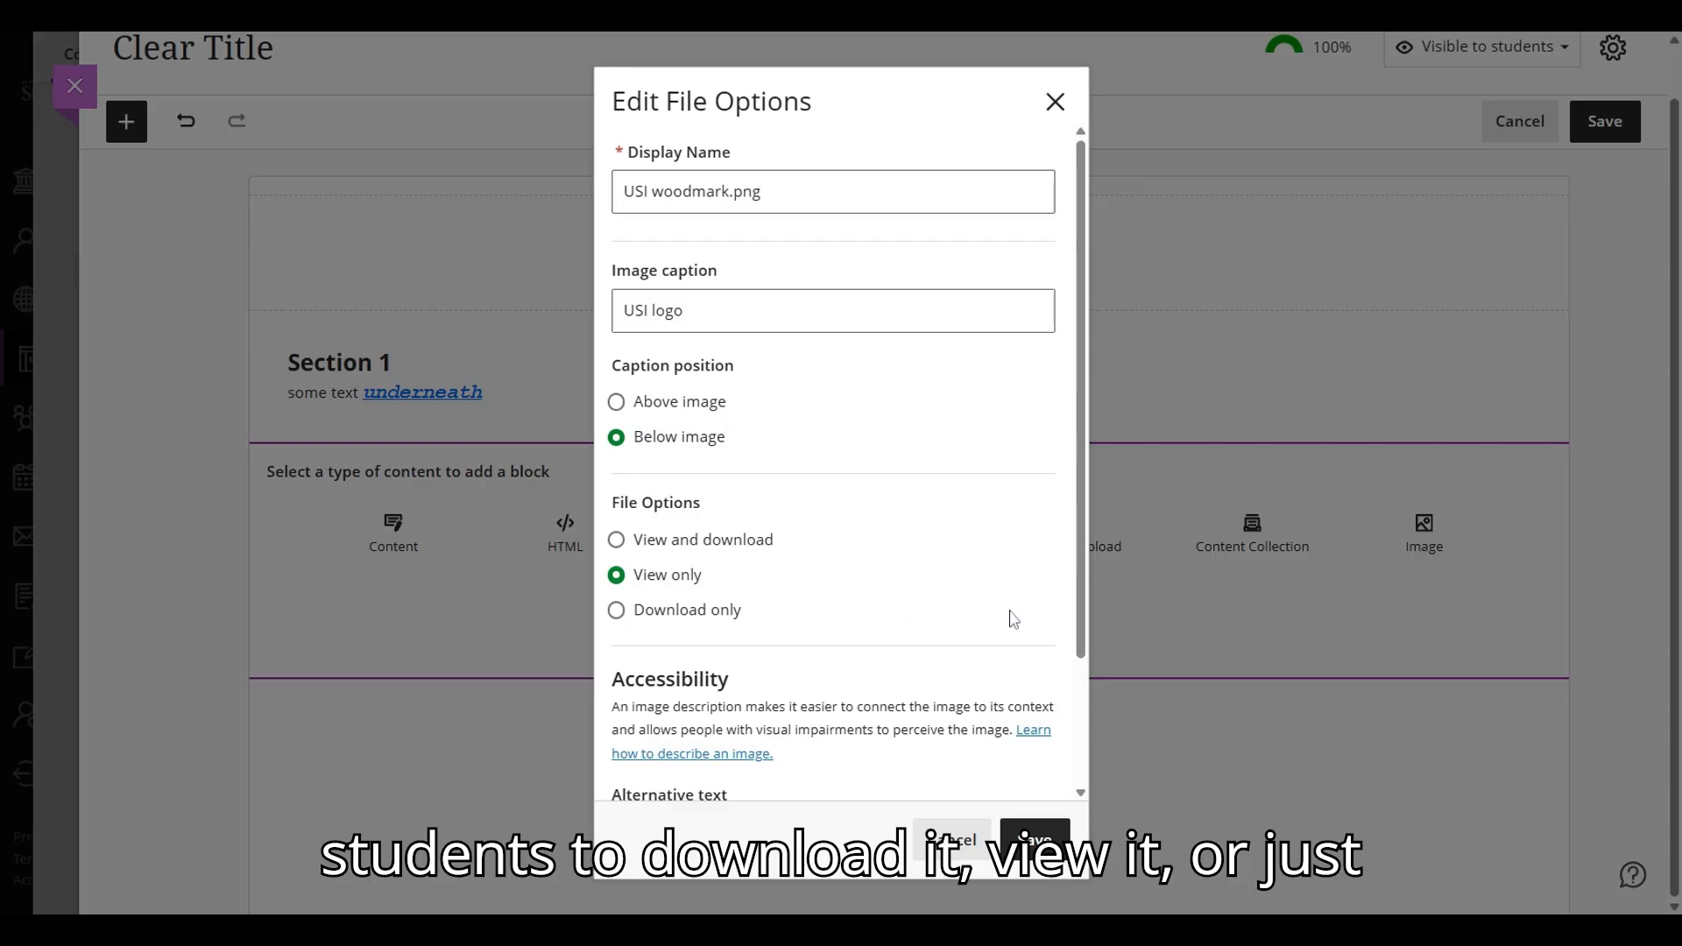
# - Remove the file extension from the image's alternative text and save the file options
pyautogui.scroll(-2, 971, 617)
pyautogui.click(800, 659)
pyautogui.hotkey('shift', 'Left')
pyautogui.hotkey('shift', 'Left')
pyautogui.hotkey('shift', 'Left')
pyautogui.press('BackSpace')
pyautogui.press('BackSpace')
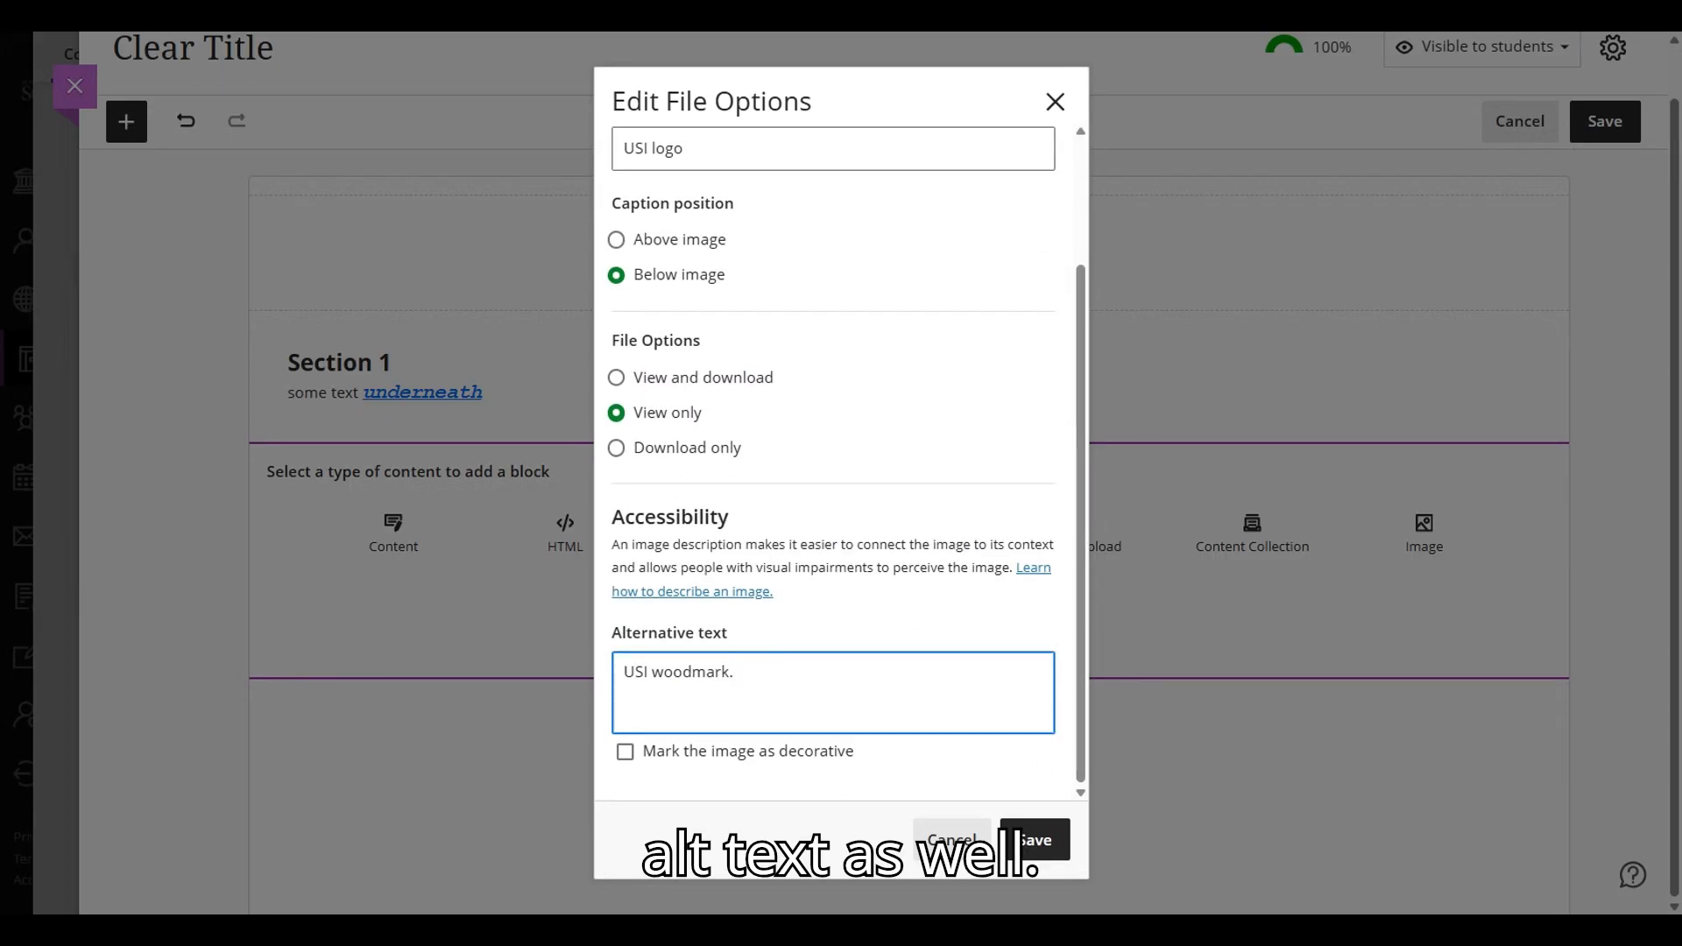
pyautogui.click(1024, 836)
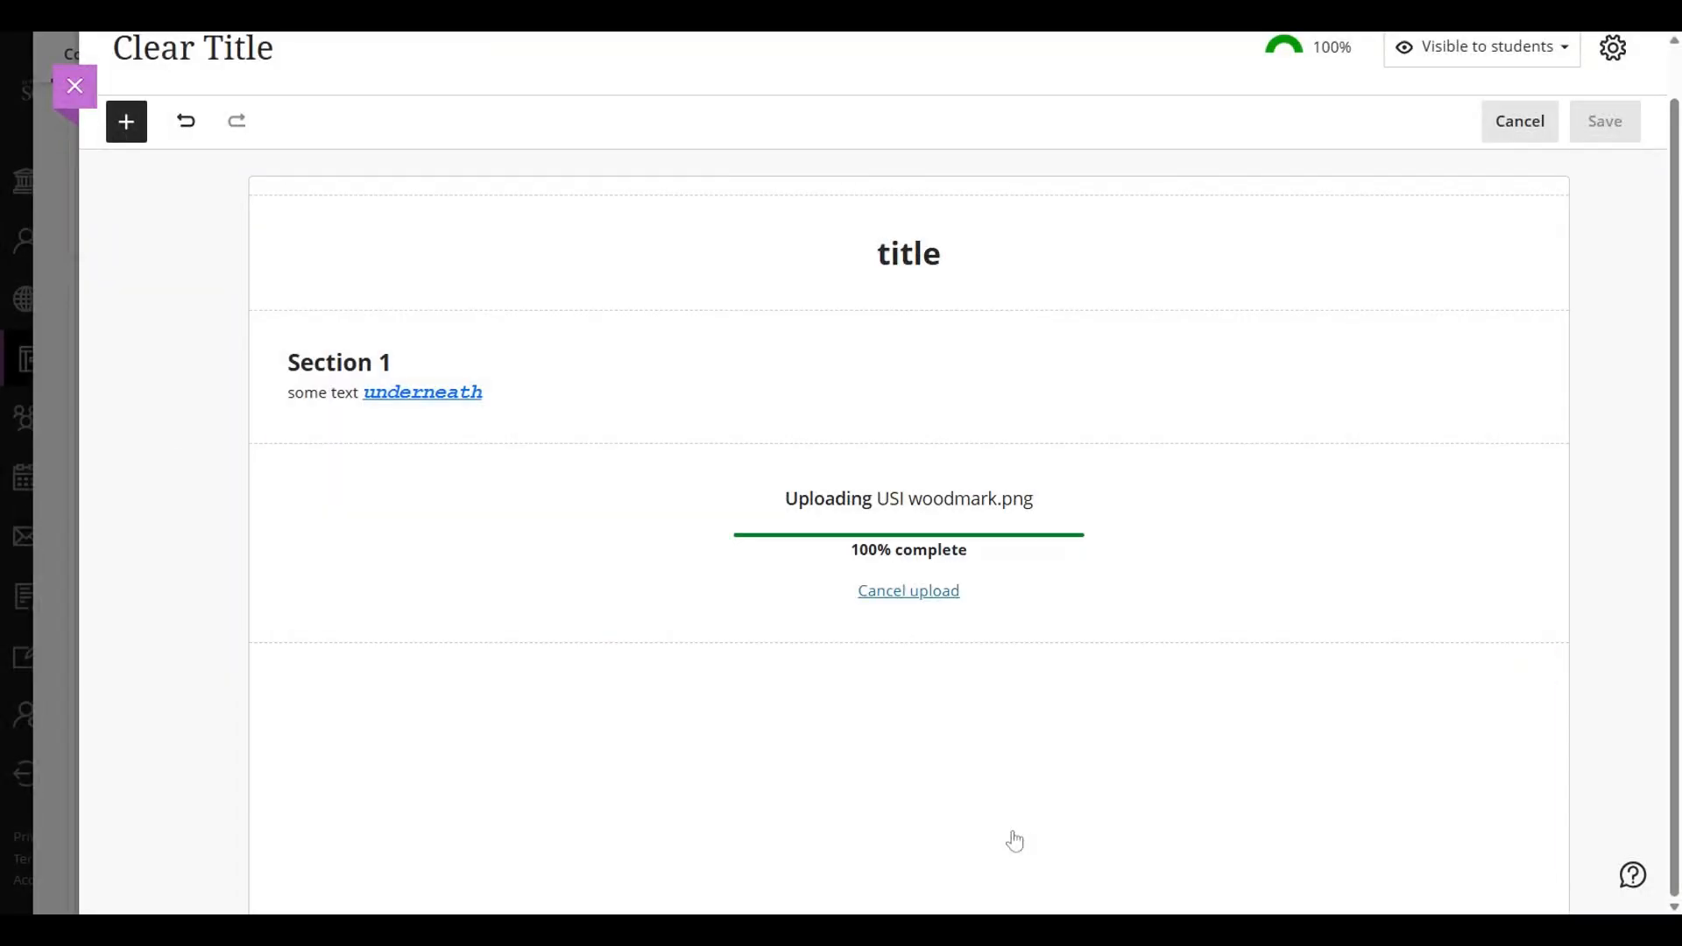
# - Narrow the USI logo image block to about half the page width and place it beside Section 1
pyautogui.moveTo(267, 666); pyautogui.dragTo(894, 721)
pyautogui.moveTo(986, 446); pyautogui.dragTo(1005, 359)
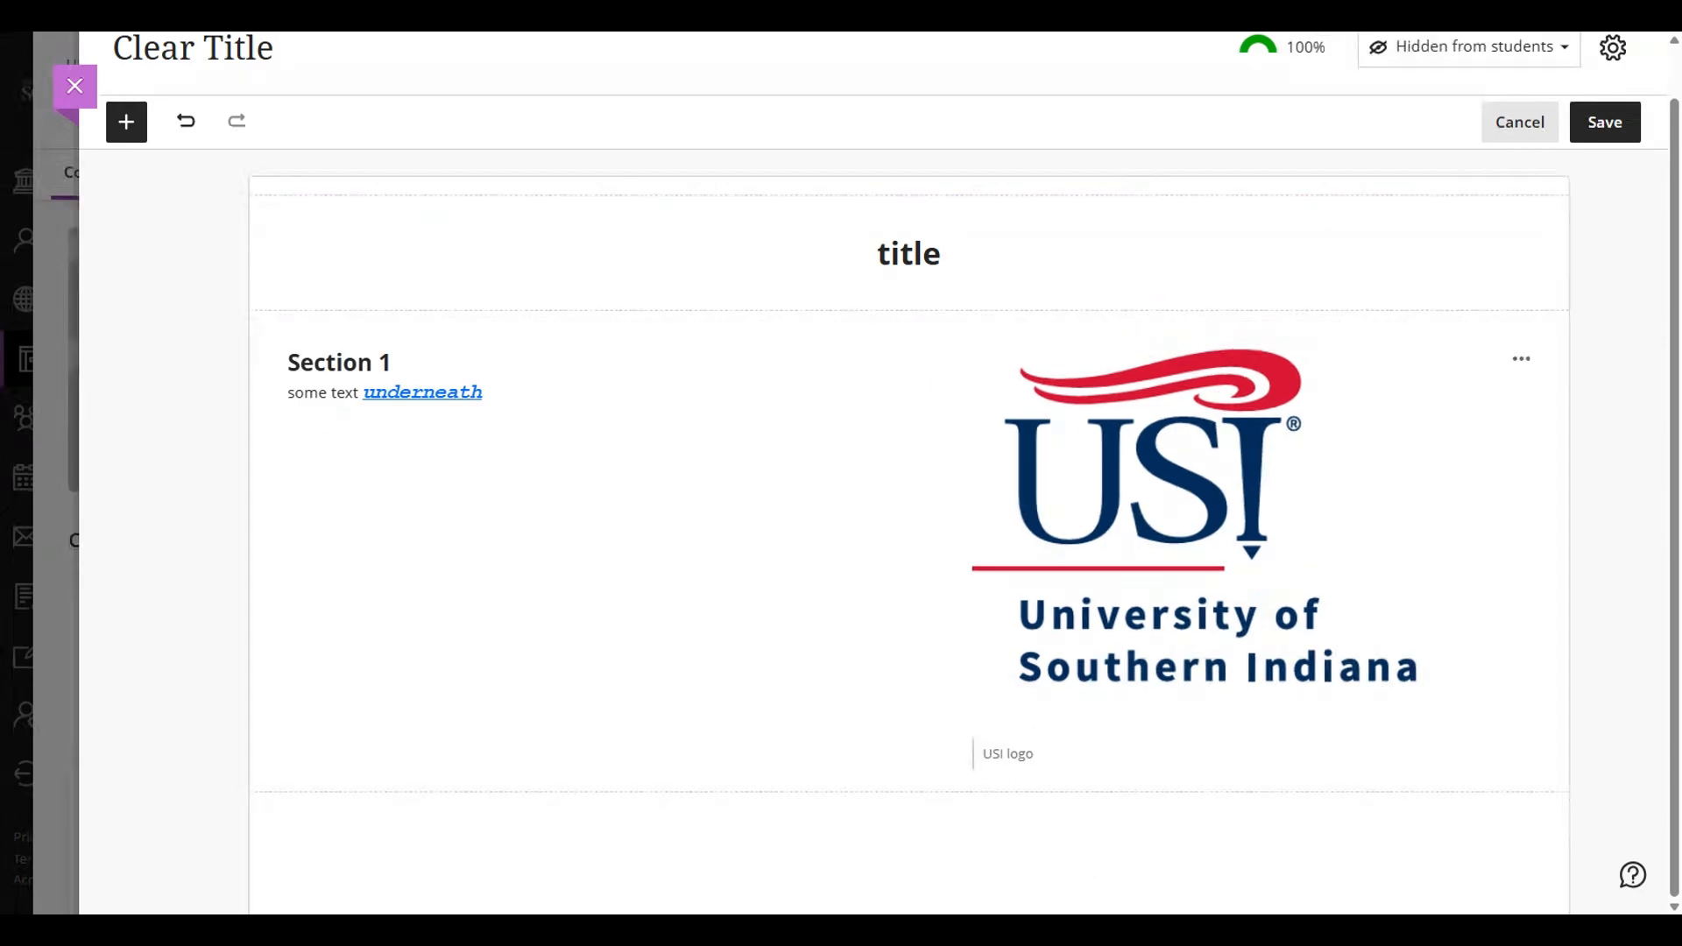
# - Add a content block below the logo with the heading "Section 2" and insert a 4 x 2 table in it
pyautogui.click(909, 793)
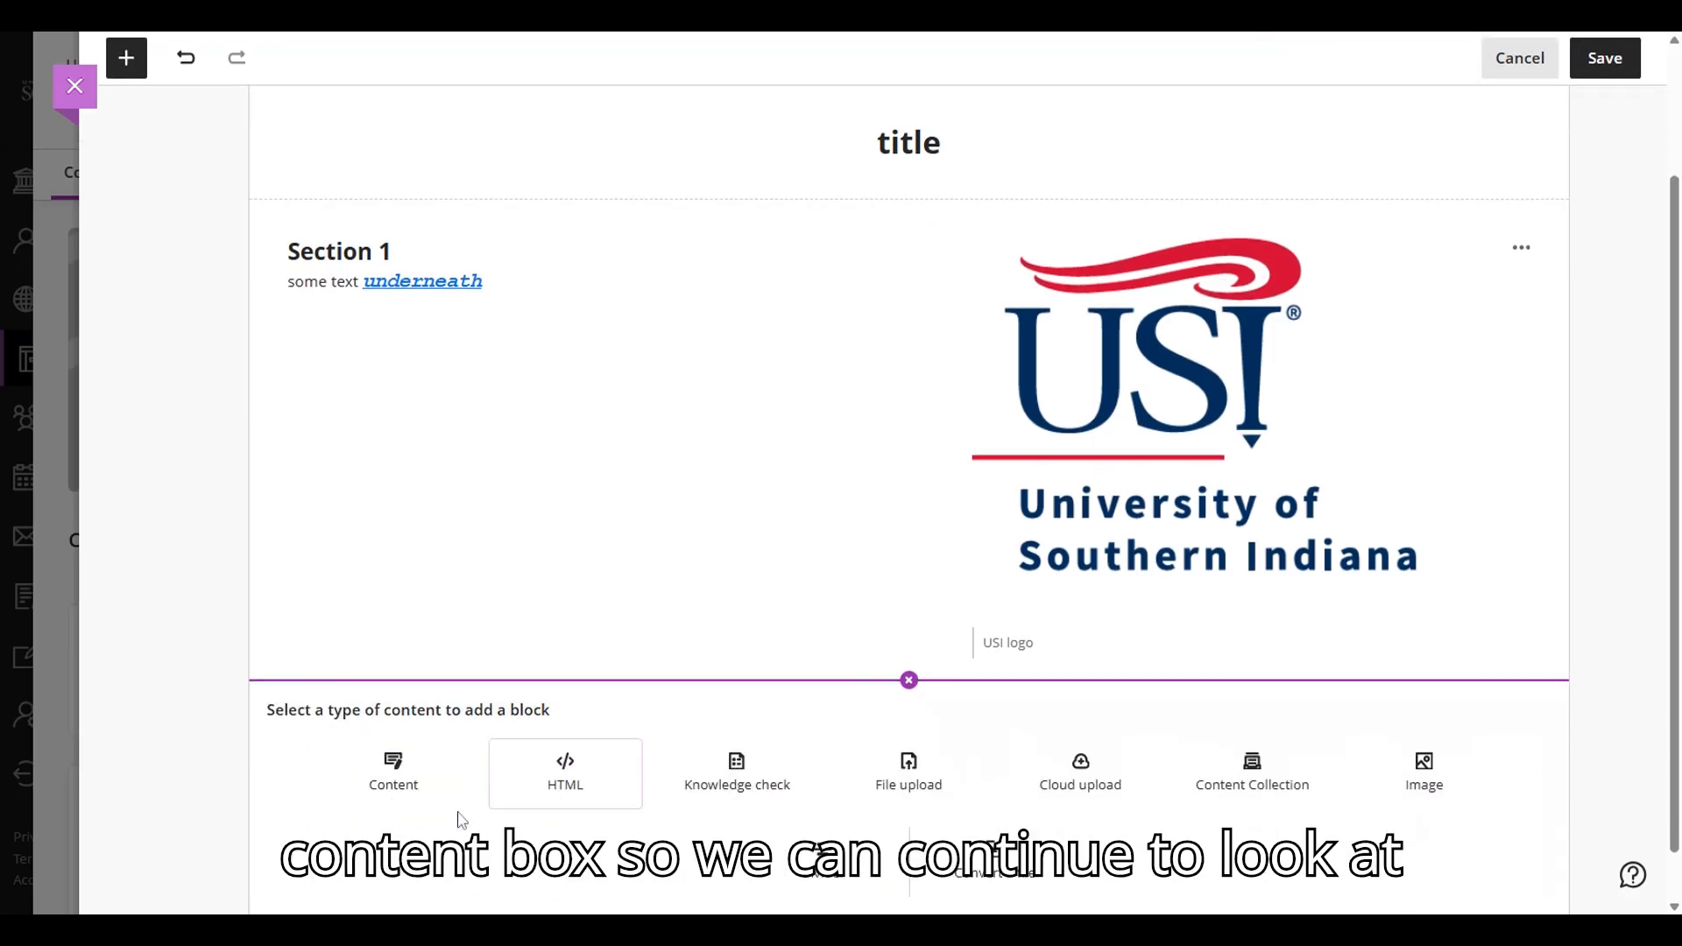
pyautogui.click(396, 777)
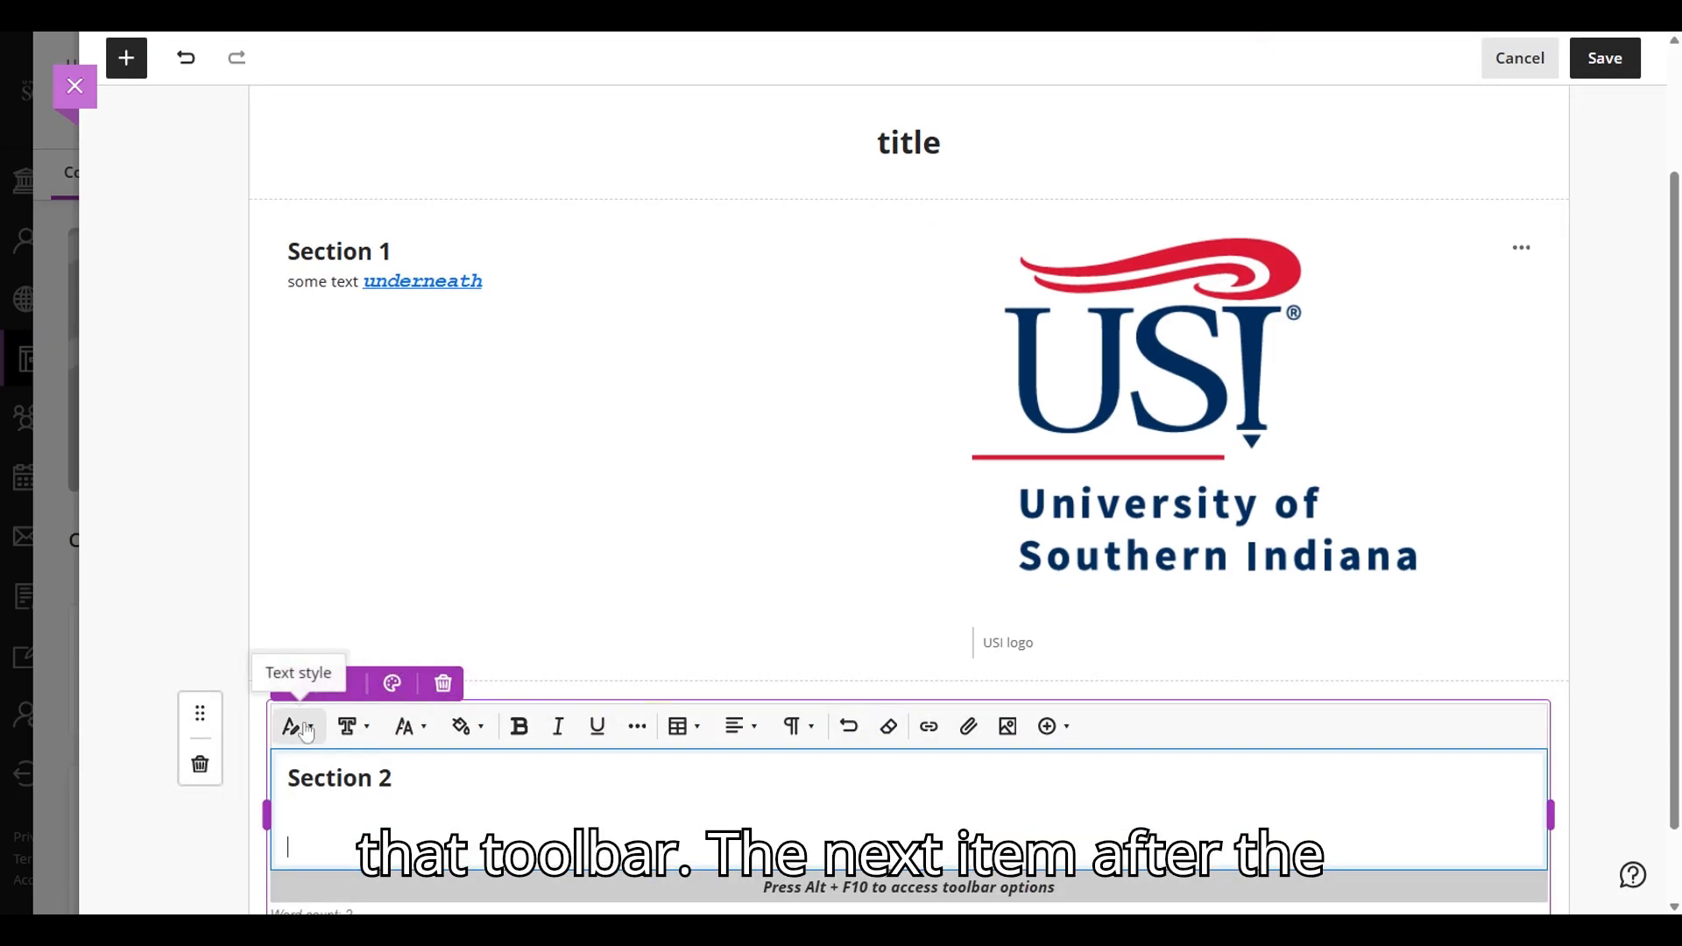
pyautogui.click(691, 736)
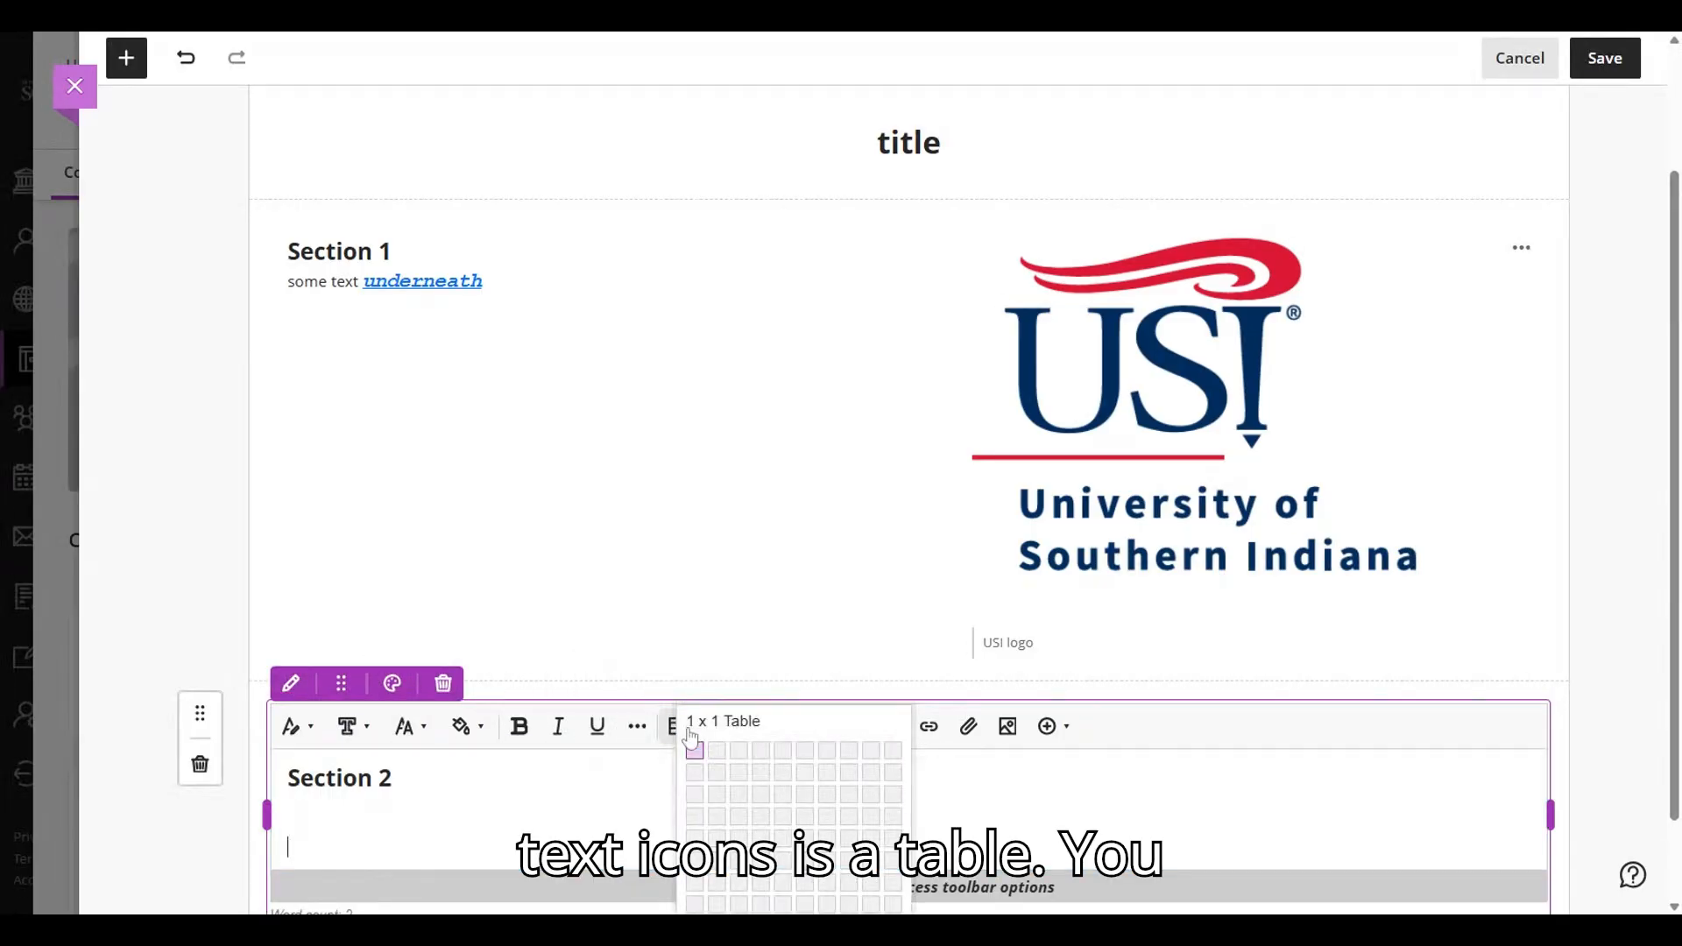
pyautogui.click(768, 782)
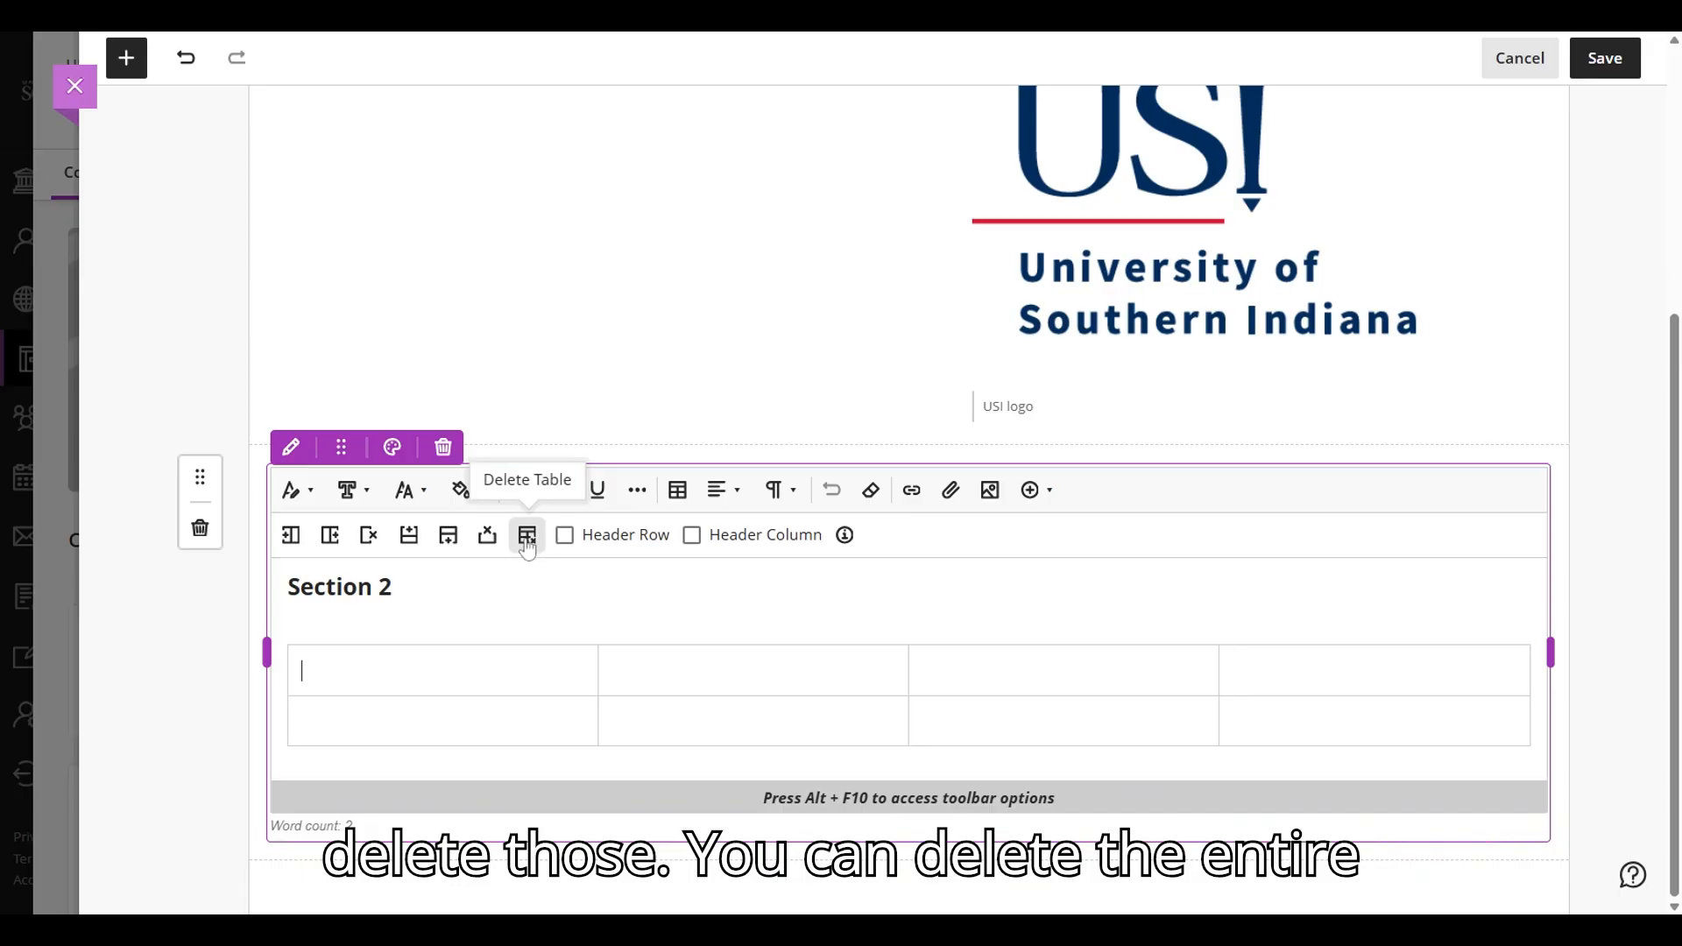
# - Turn on the table's header column and add the line "Context" above the table
pyautogui.click(691, 535)
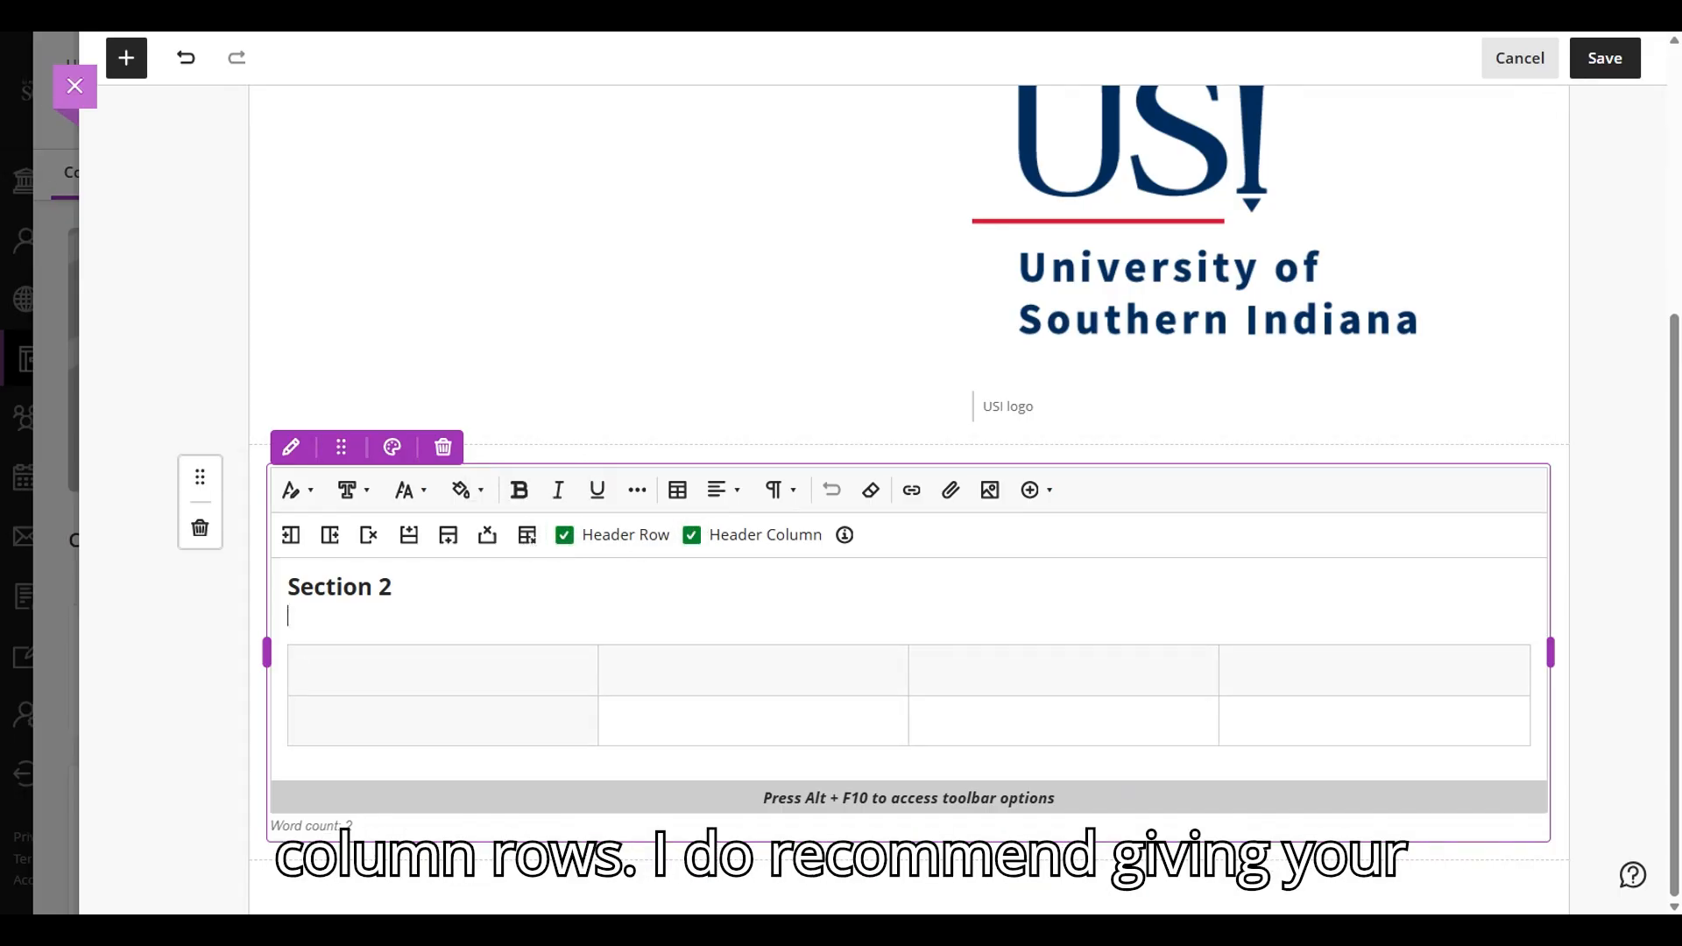
pyautogui.click(289, 616)
pyautogui.press('Return')
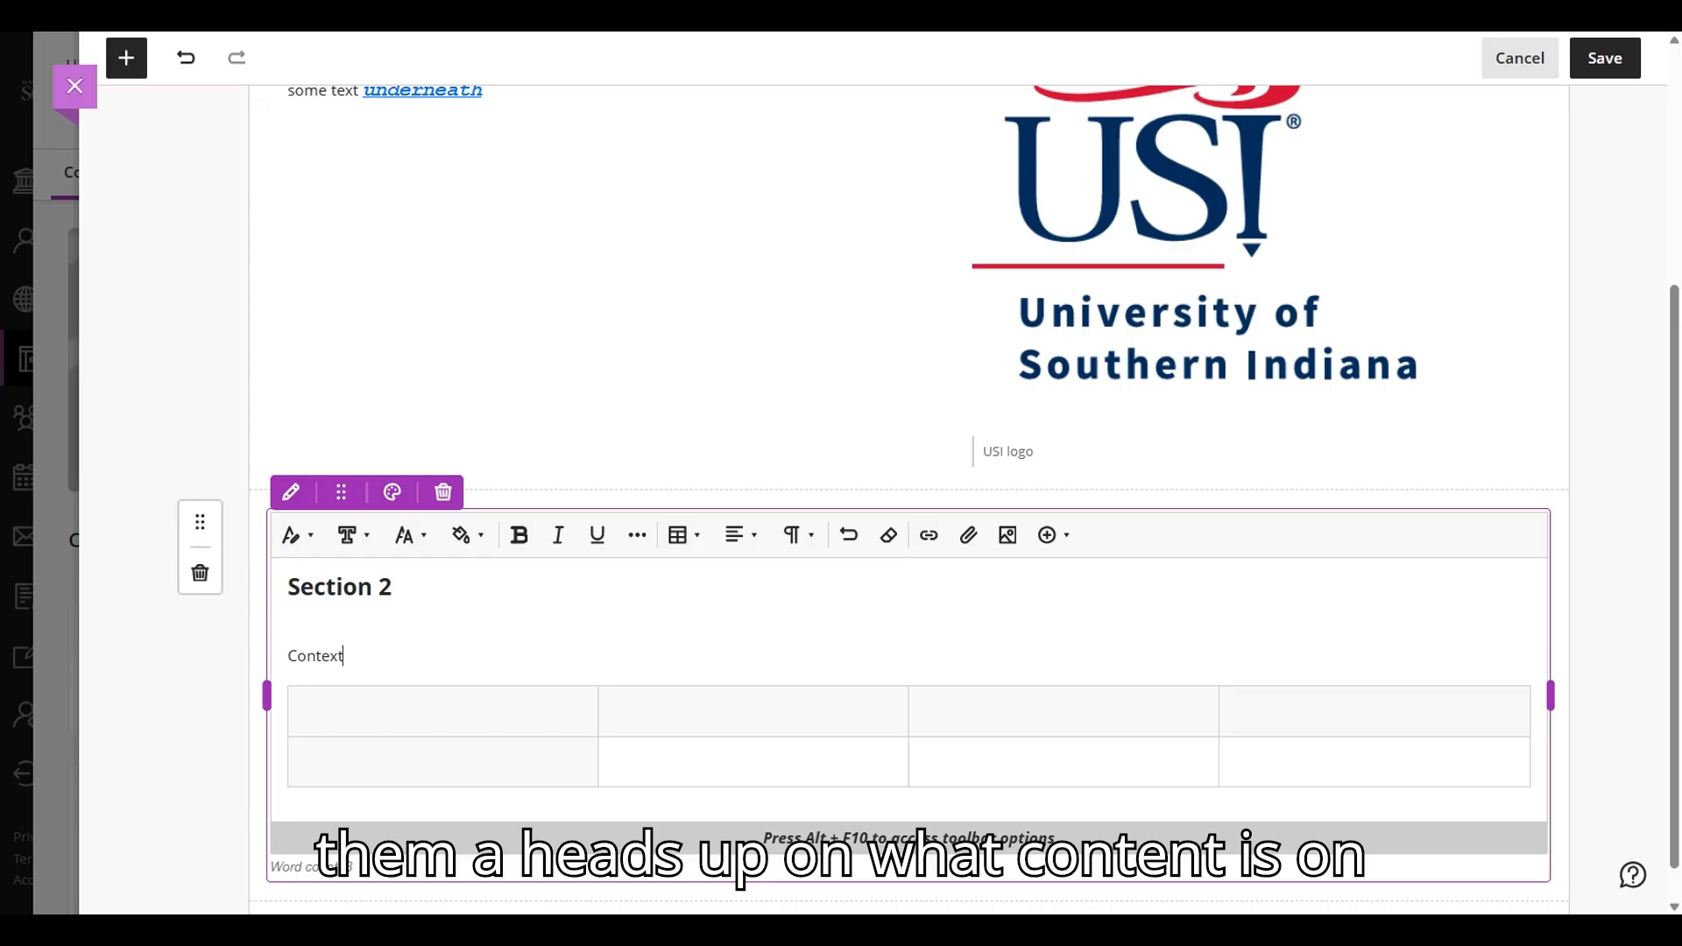
pyautogui.click(990, 468)
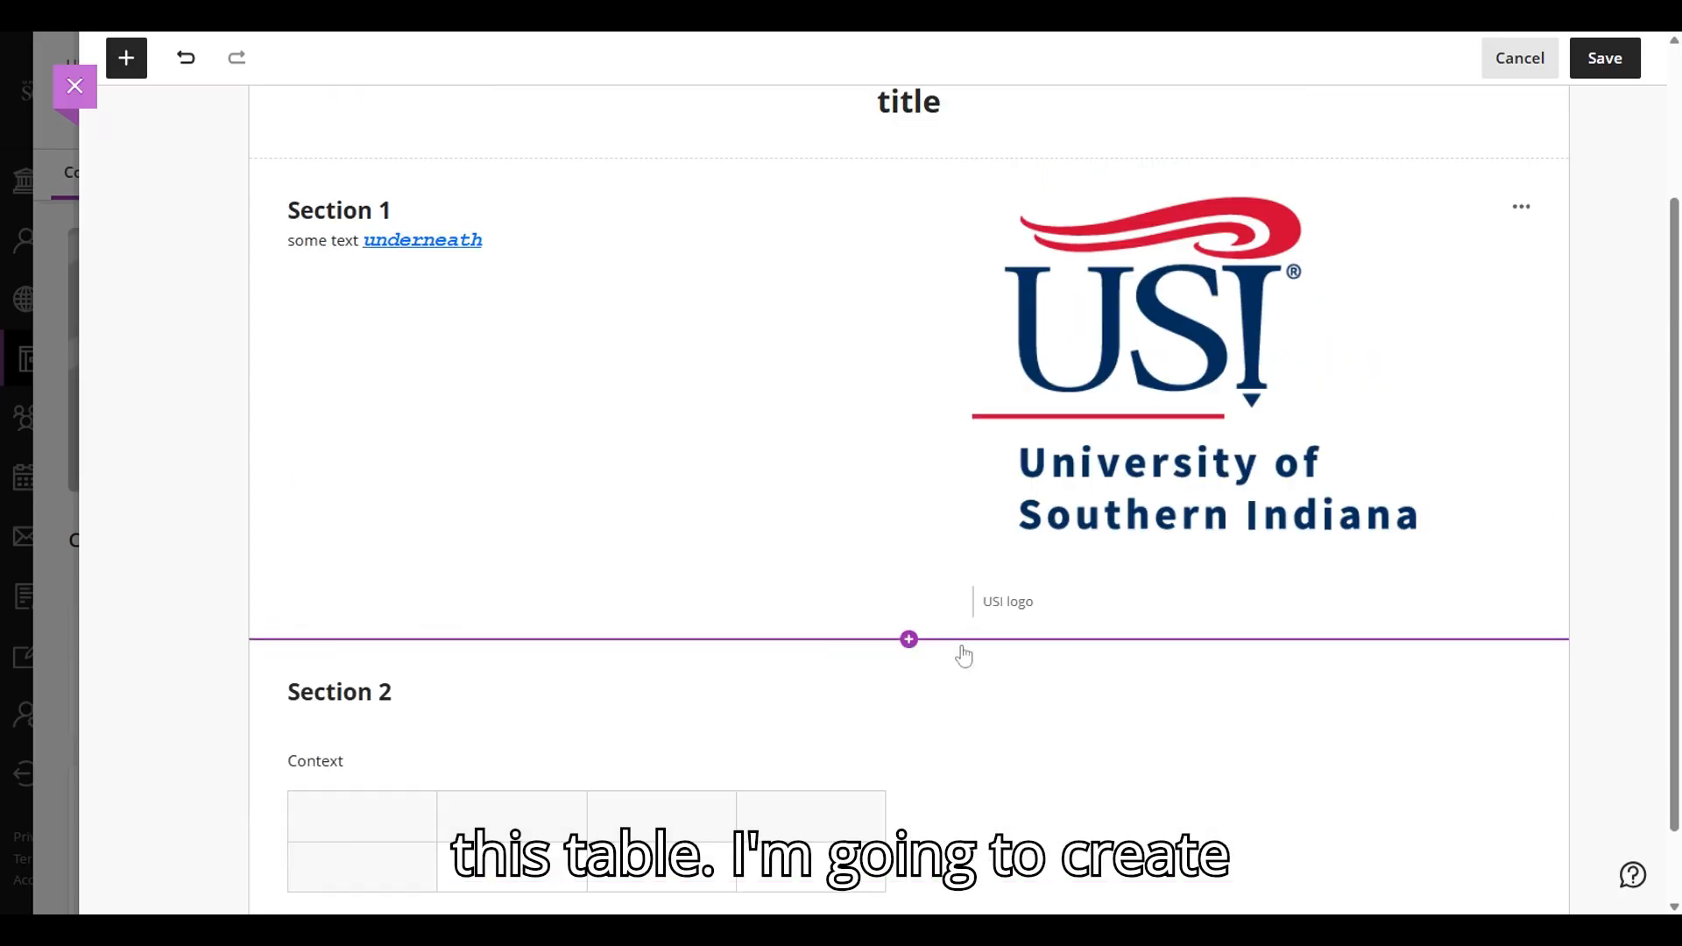
# - Add a content block above Section 2 with the heading "Section 3" and the lines "a", "list" and "of things"
pyautogui.click(909, 640)
pyautogui.click(384, 741)
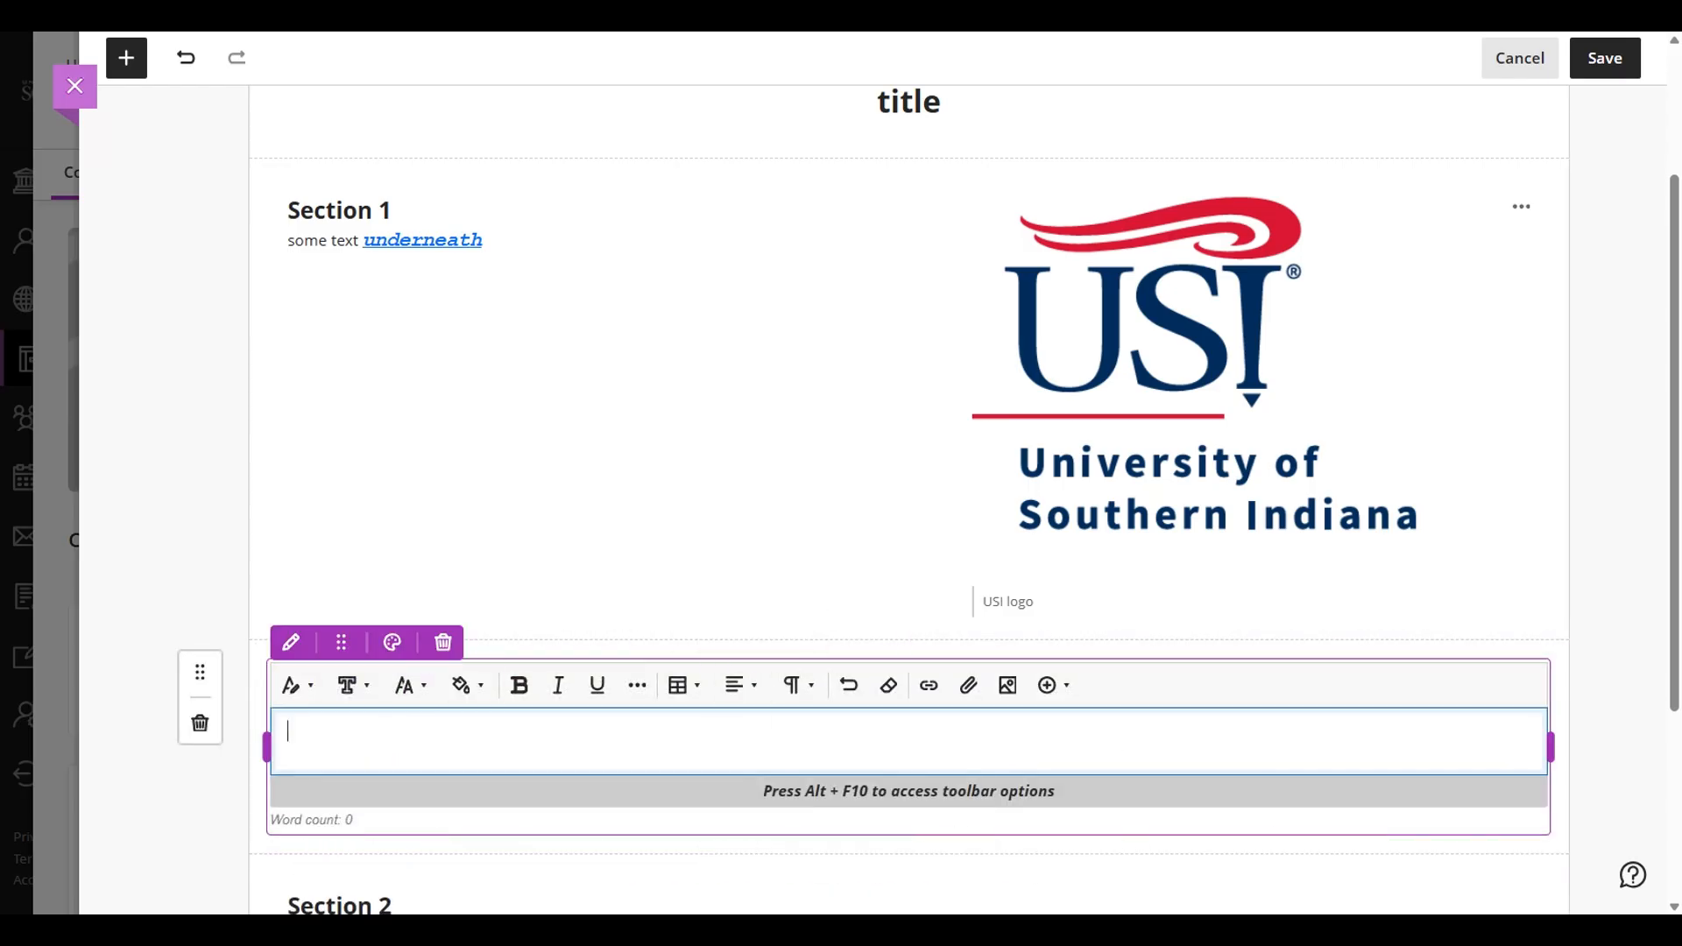
pyautogui.write('Section 3 a list of things')
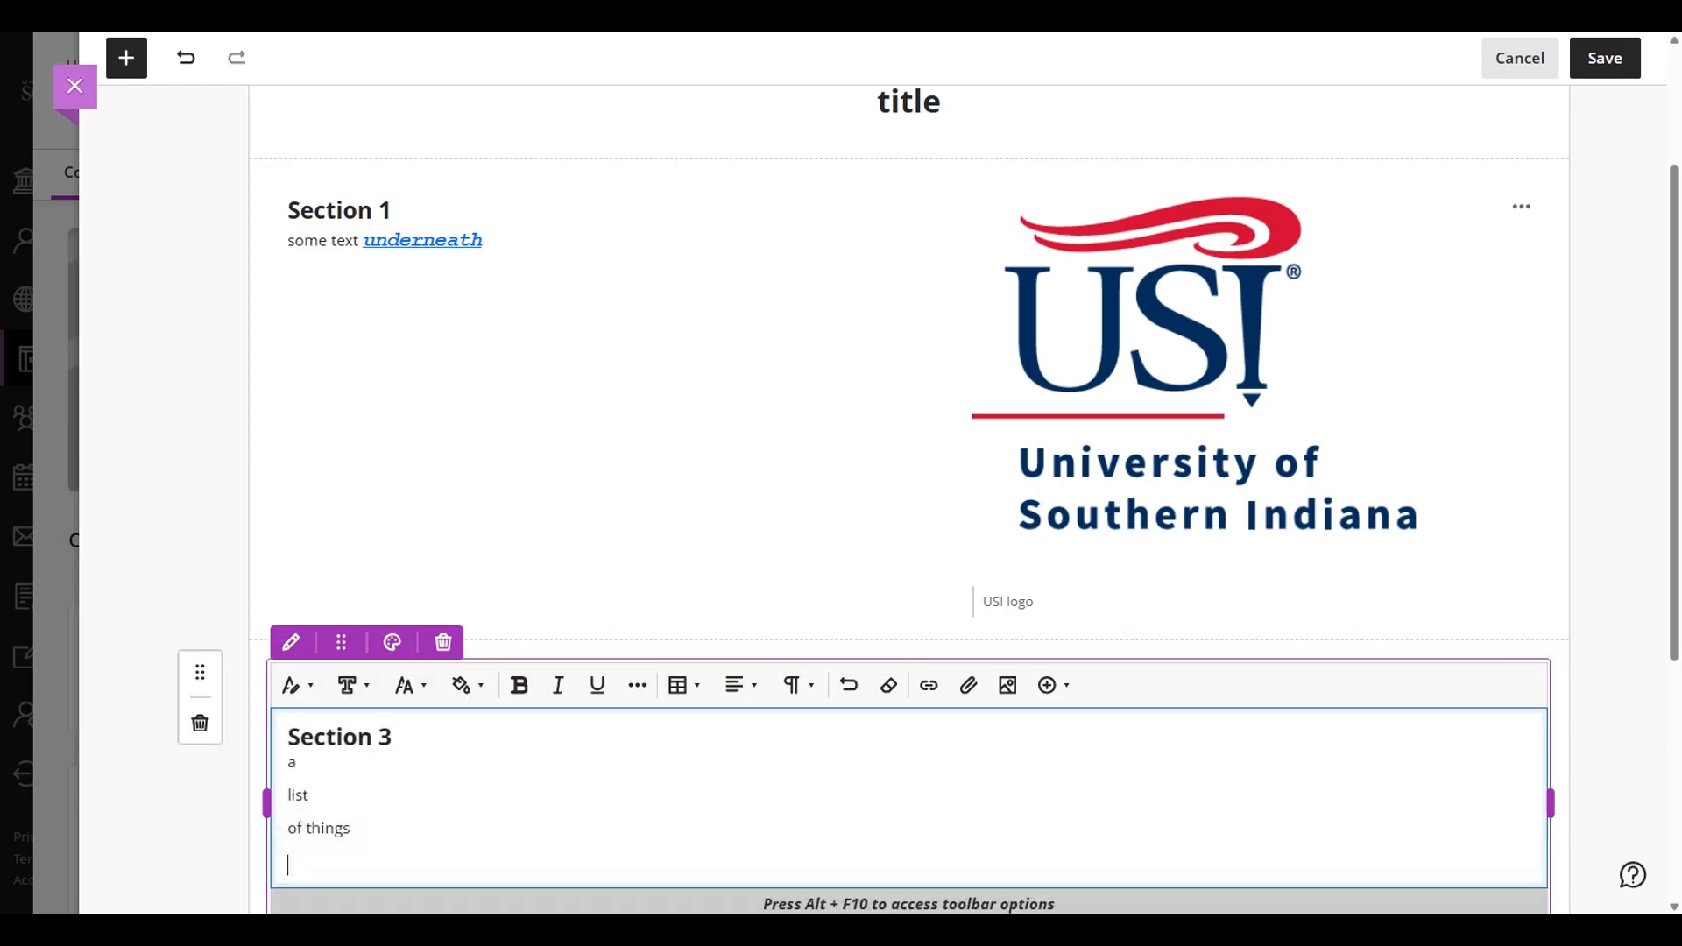
# - Format the three lines under Section 3 as a bulleted list and switch it to a numbered list
pyautogui.click(753, 692)
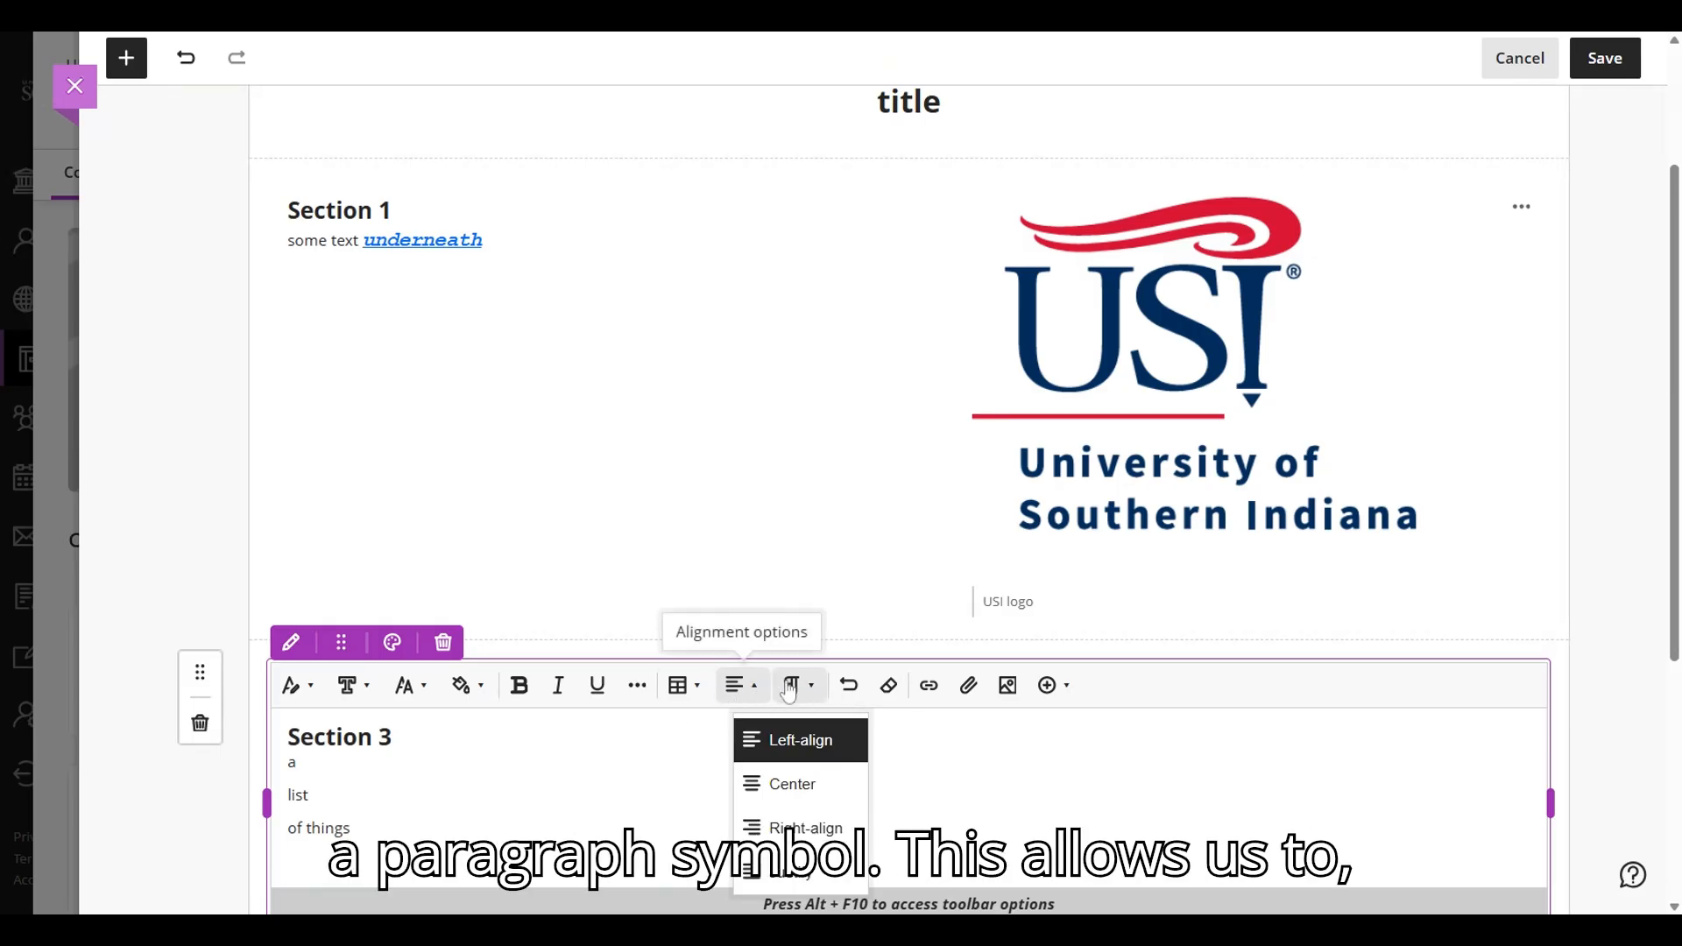
pyautogui.click(788, 692)
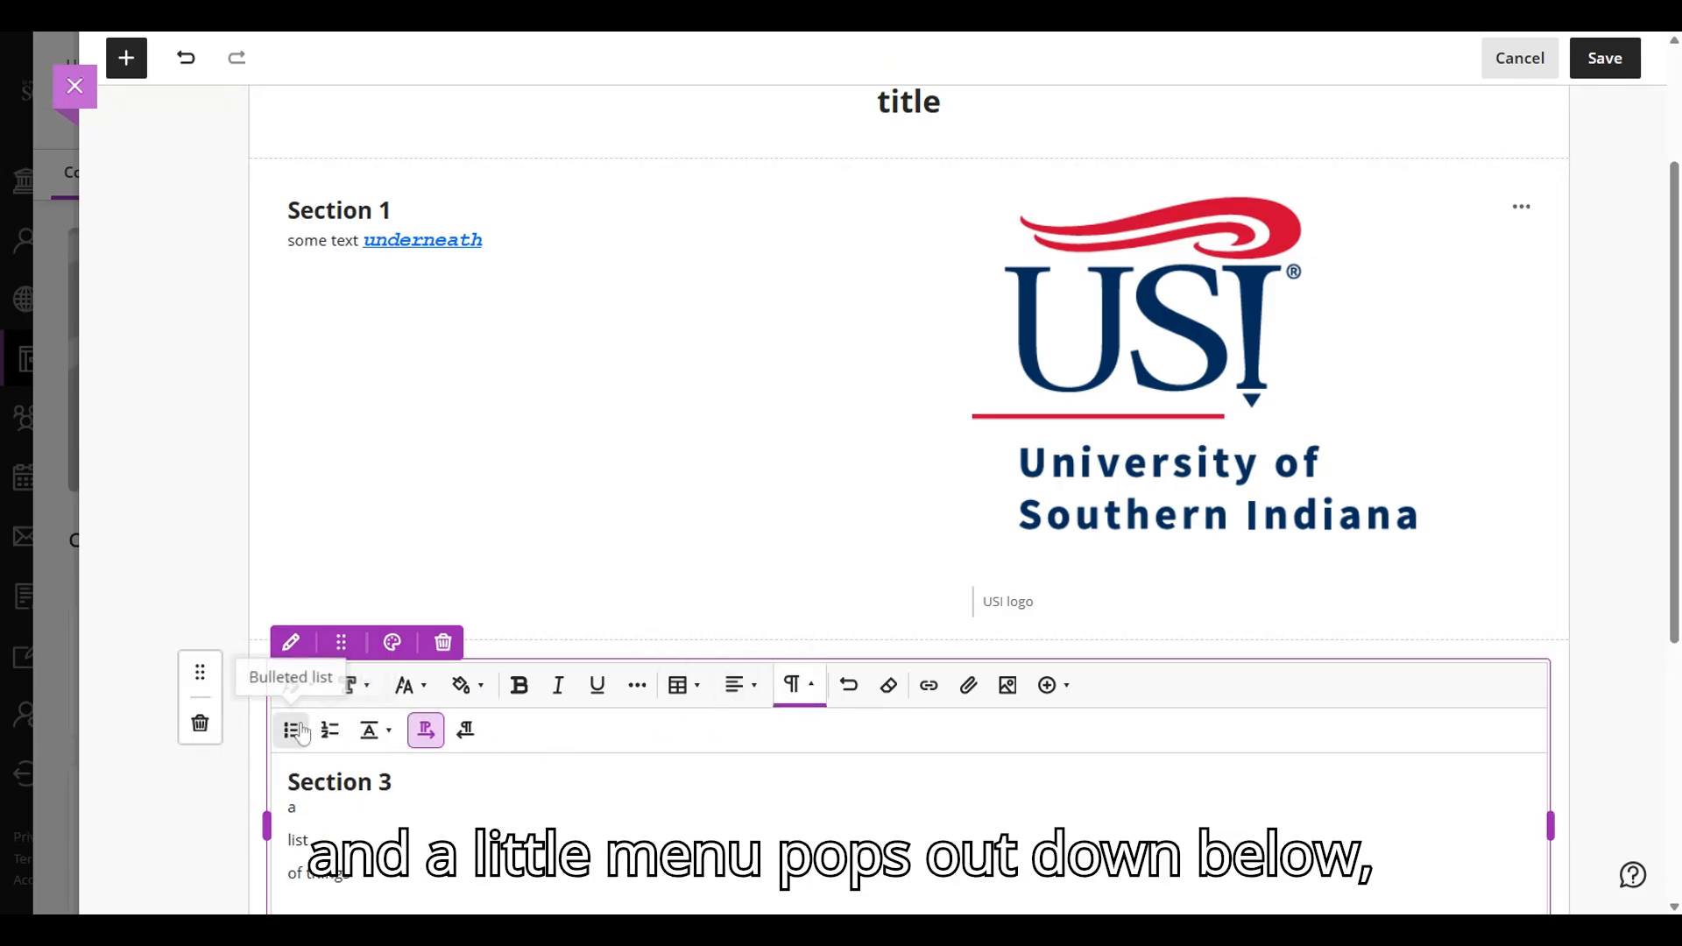
pyautogui.scroll(-1, 292, 738)
pyautogui.moveTo(352, 774); pyautogui.dragTo(287, 708)
pyautogui.click(291, 630)
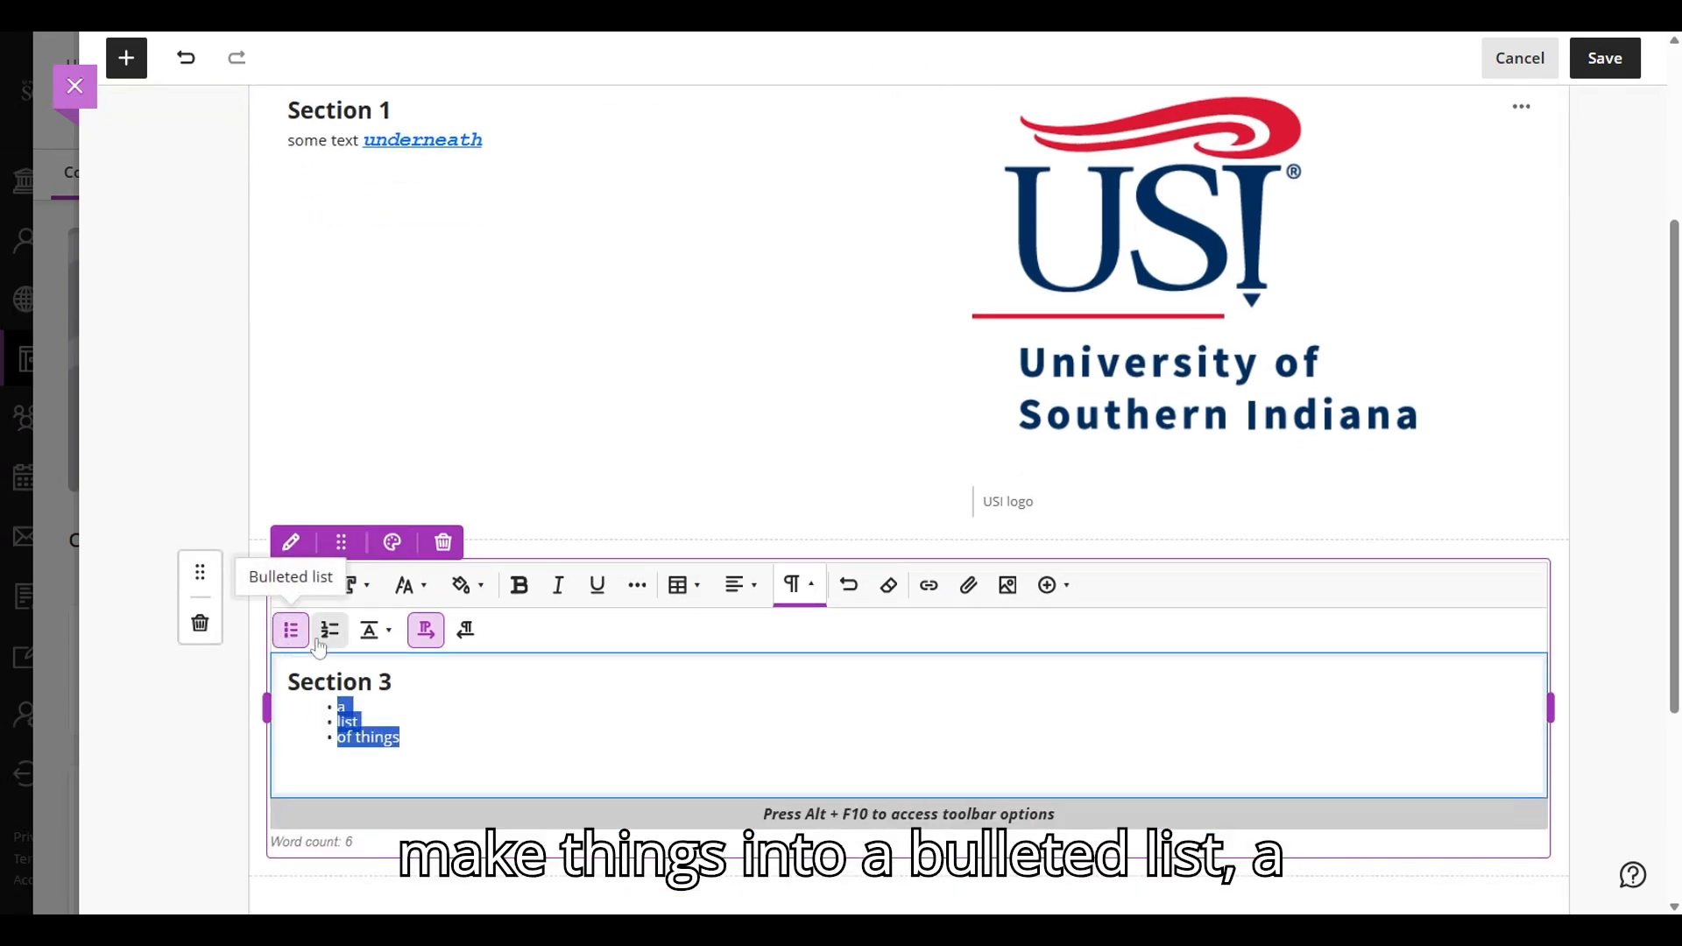
pyautogui.click(332, 636)
# - Try a line height of 1.15 on the numbered list and set it to 1.5
pyautogui.click(375, 631)
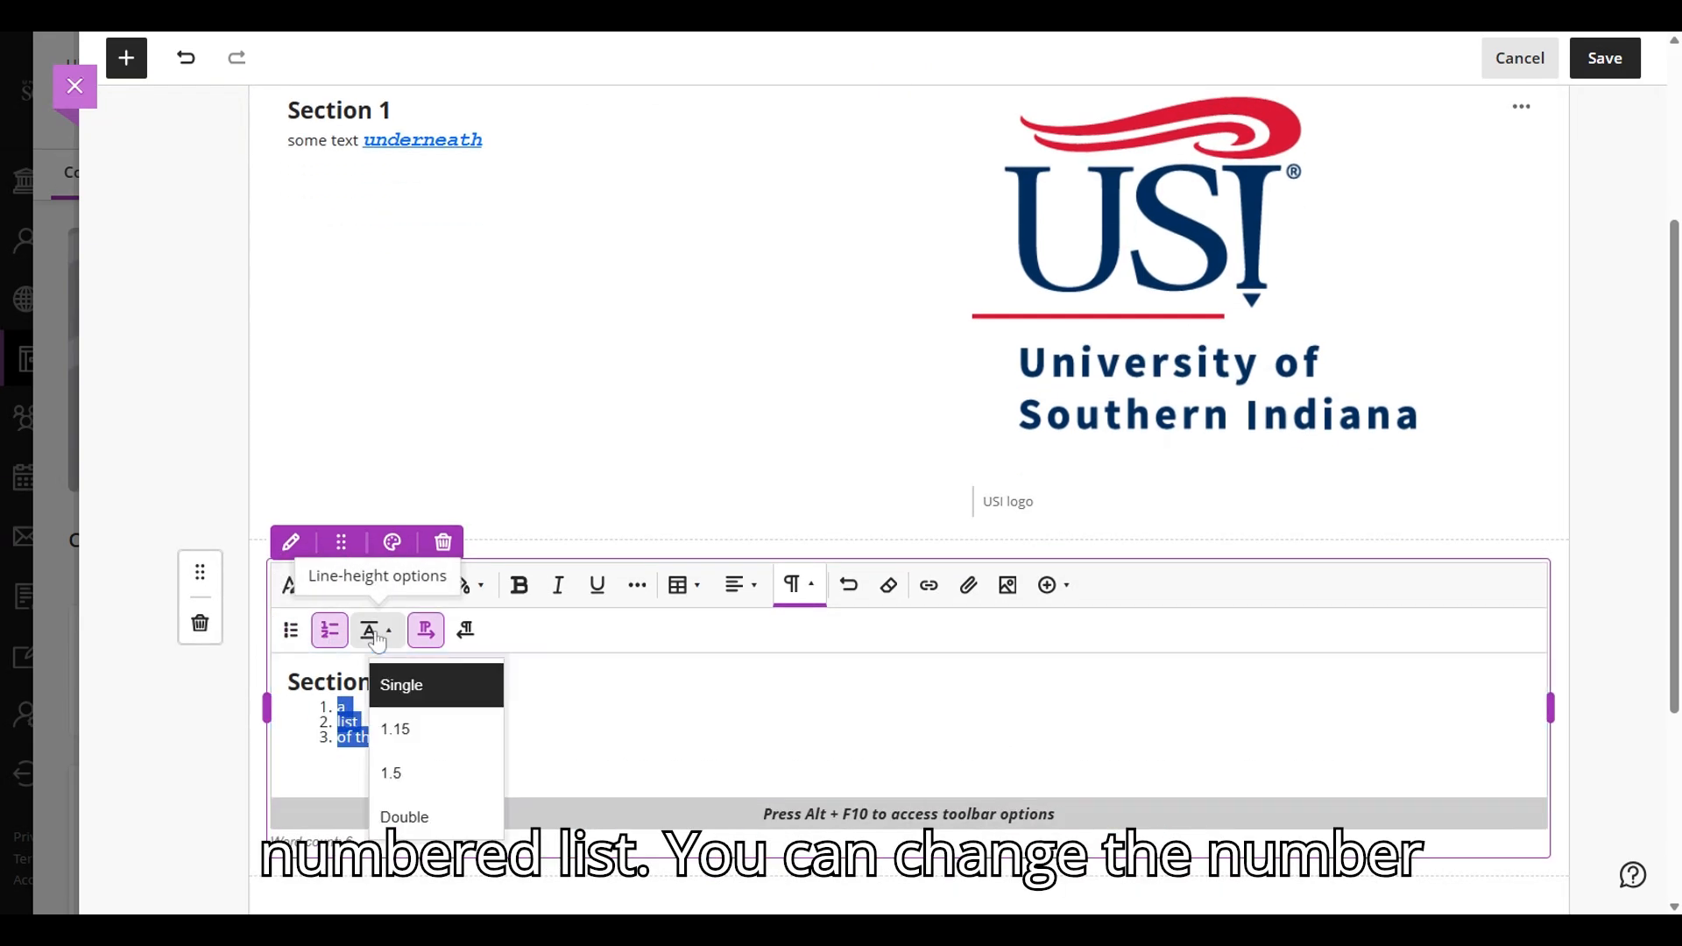
pyautogui.click(395, 730)
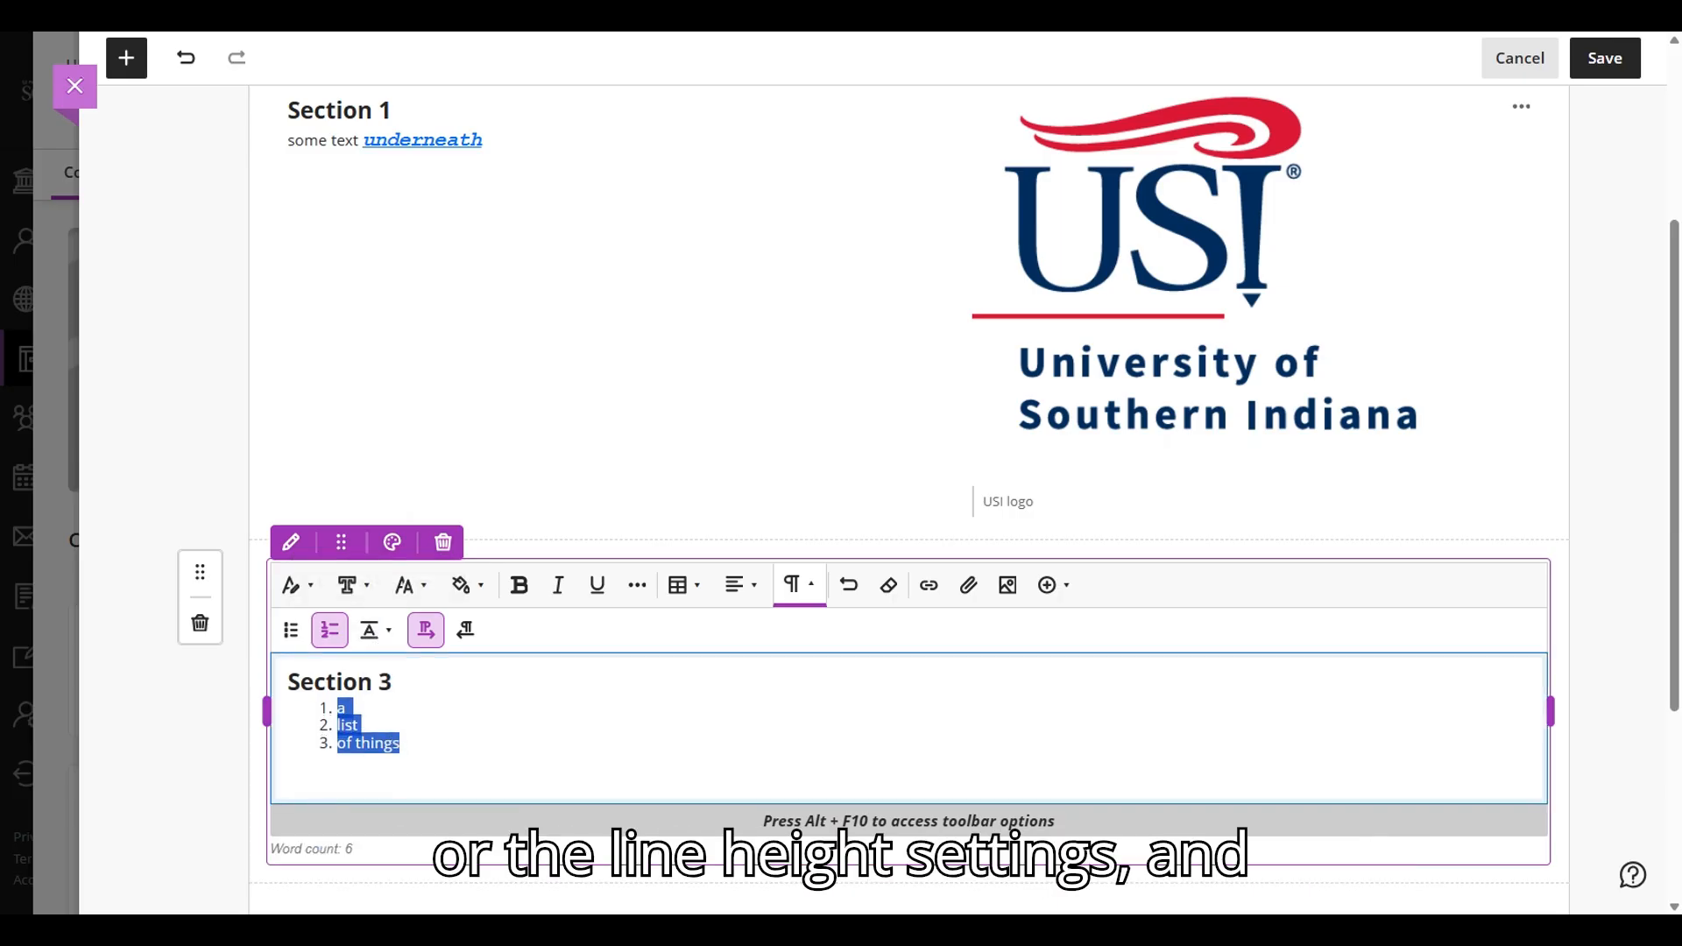
pyautogui.click(375, 631)
pyautogui.click(391, 774)
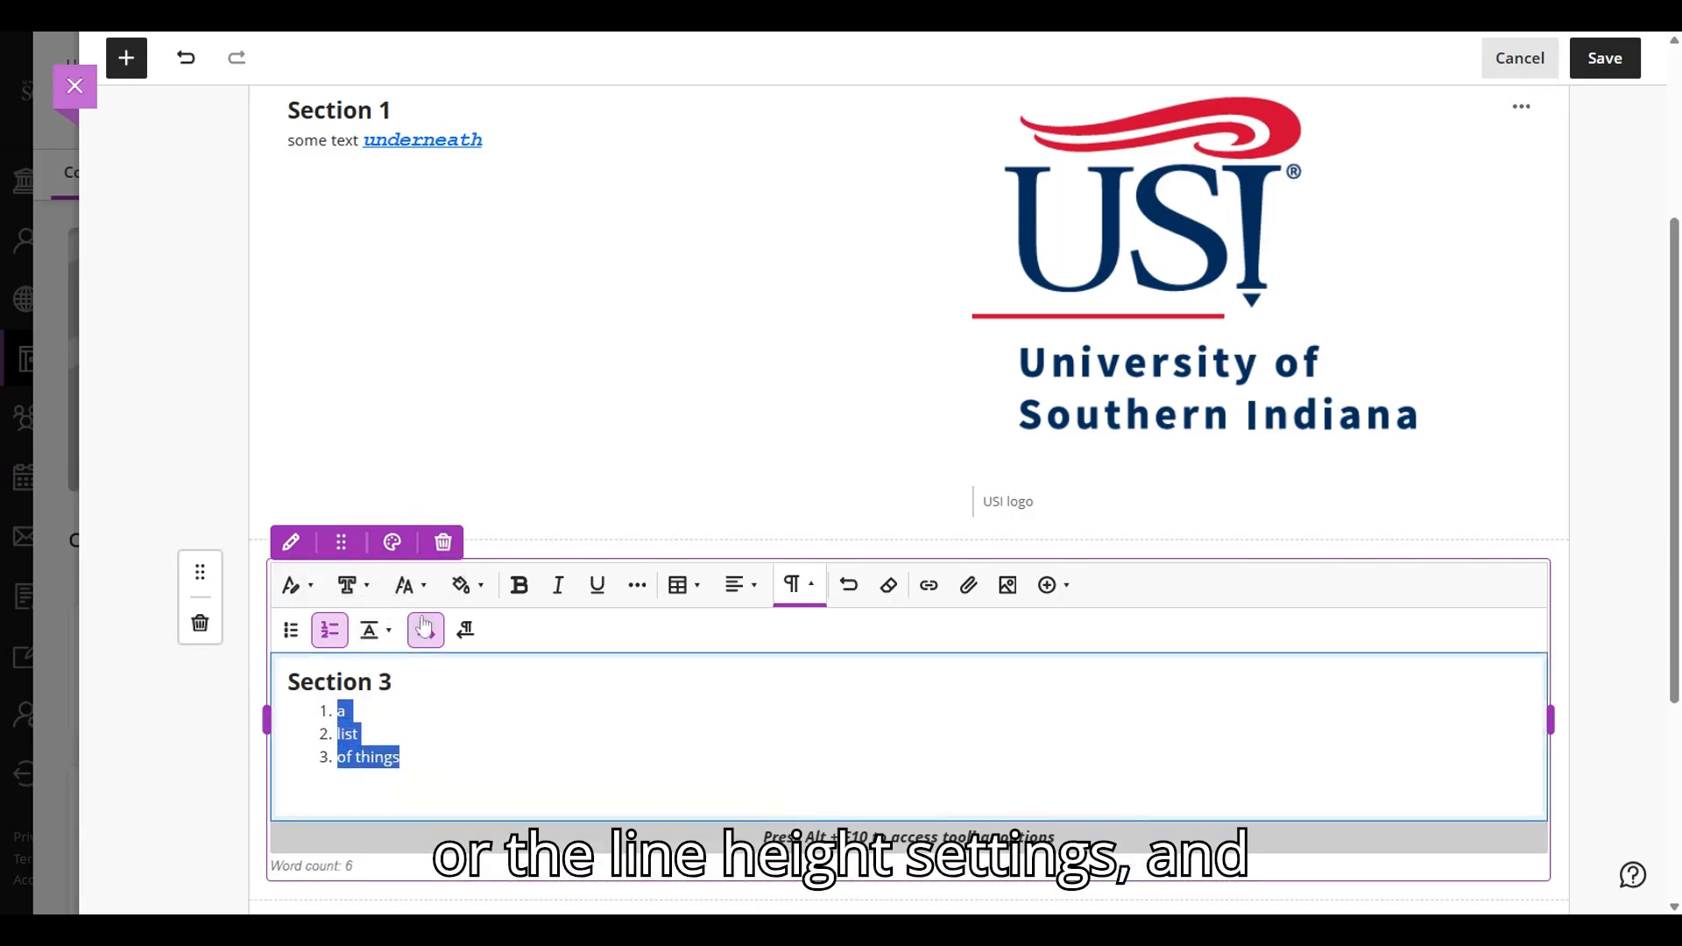
# - Try right-to-left direction and cleared formatting on the numbered list, reverting each change
pyautogui.click(467, 631)
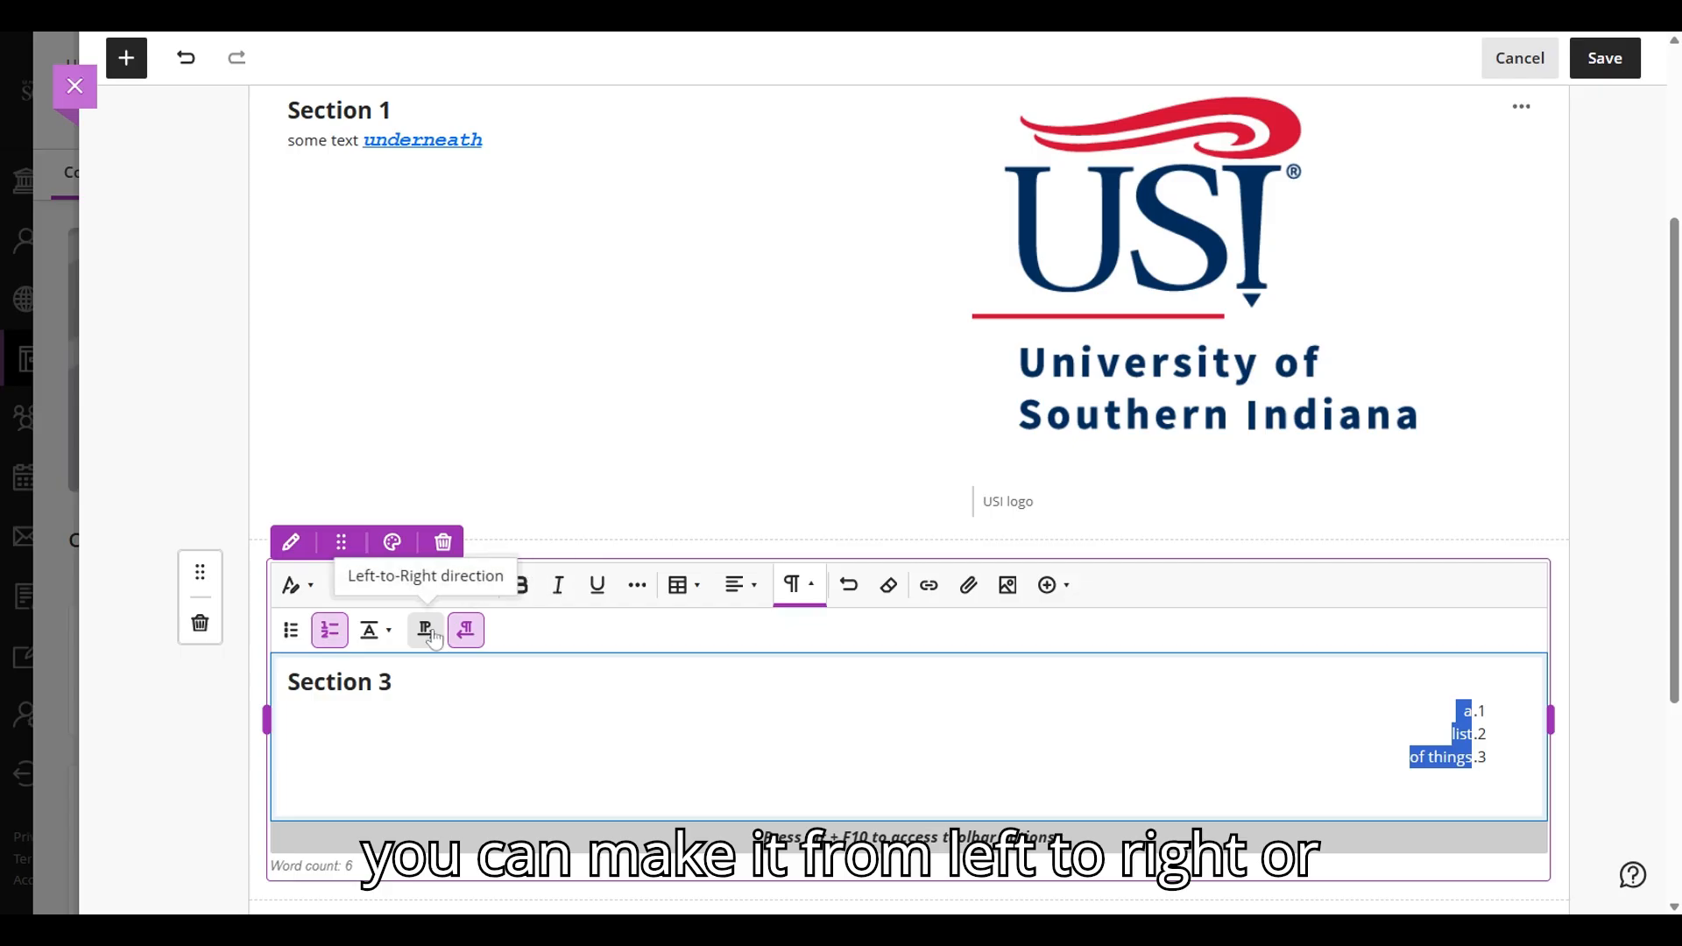
pyautogui.click(426, 629)
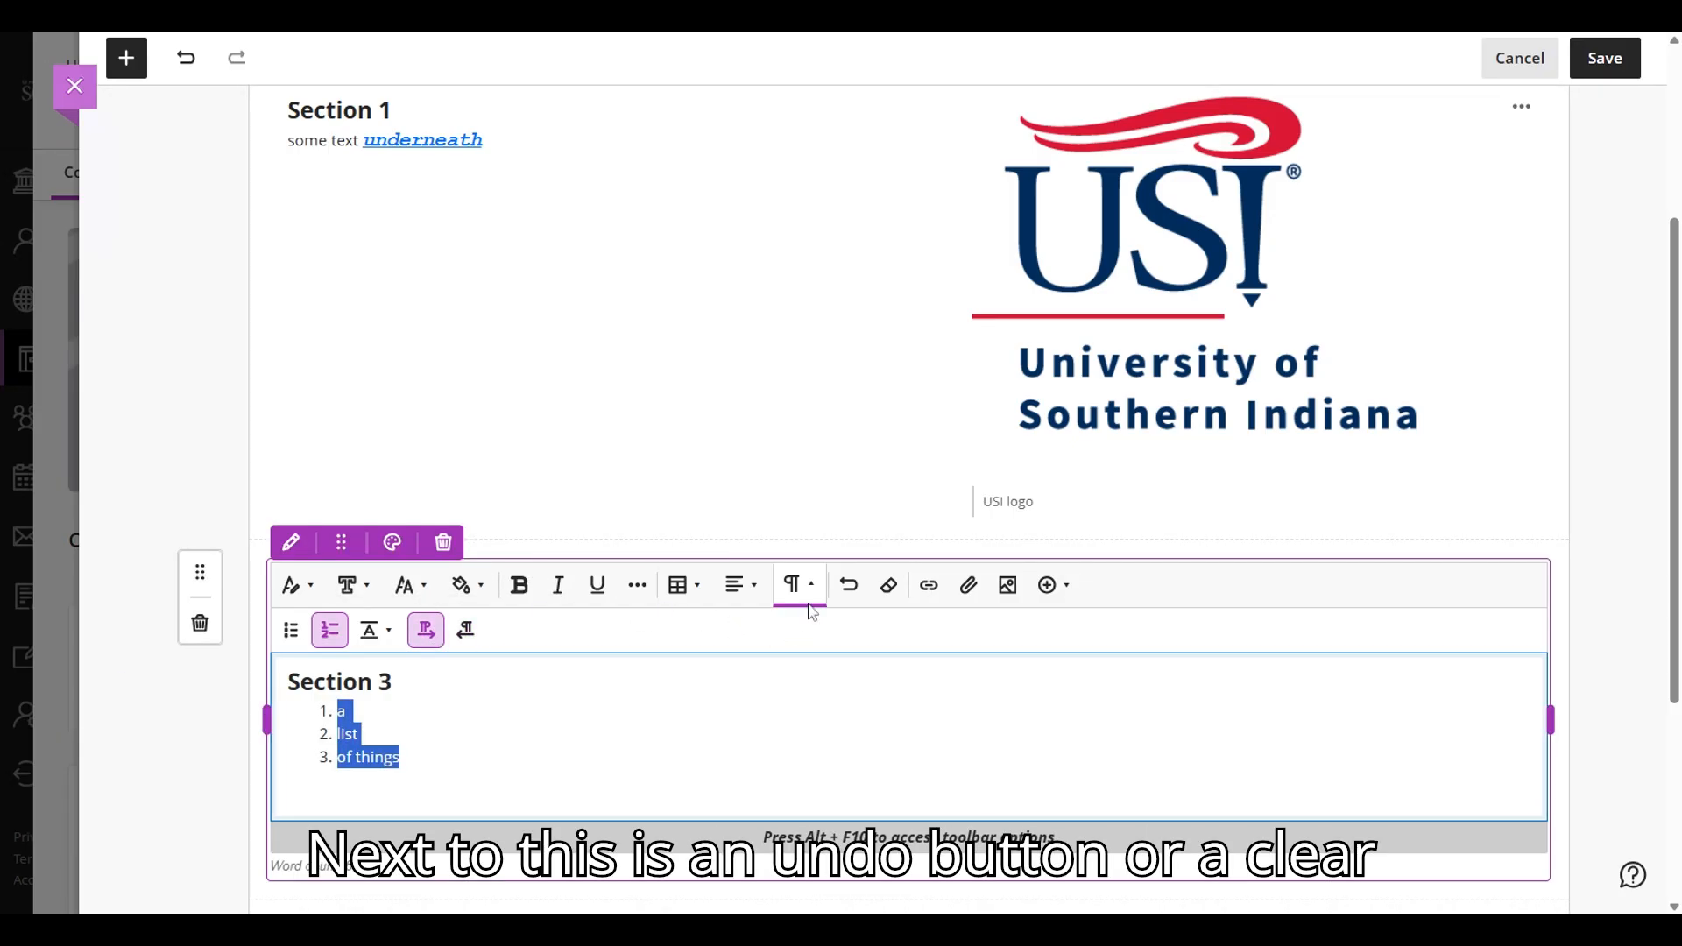
pyautogui.click(889, 587)
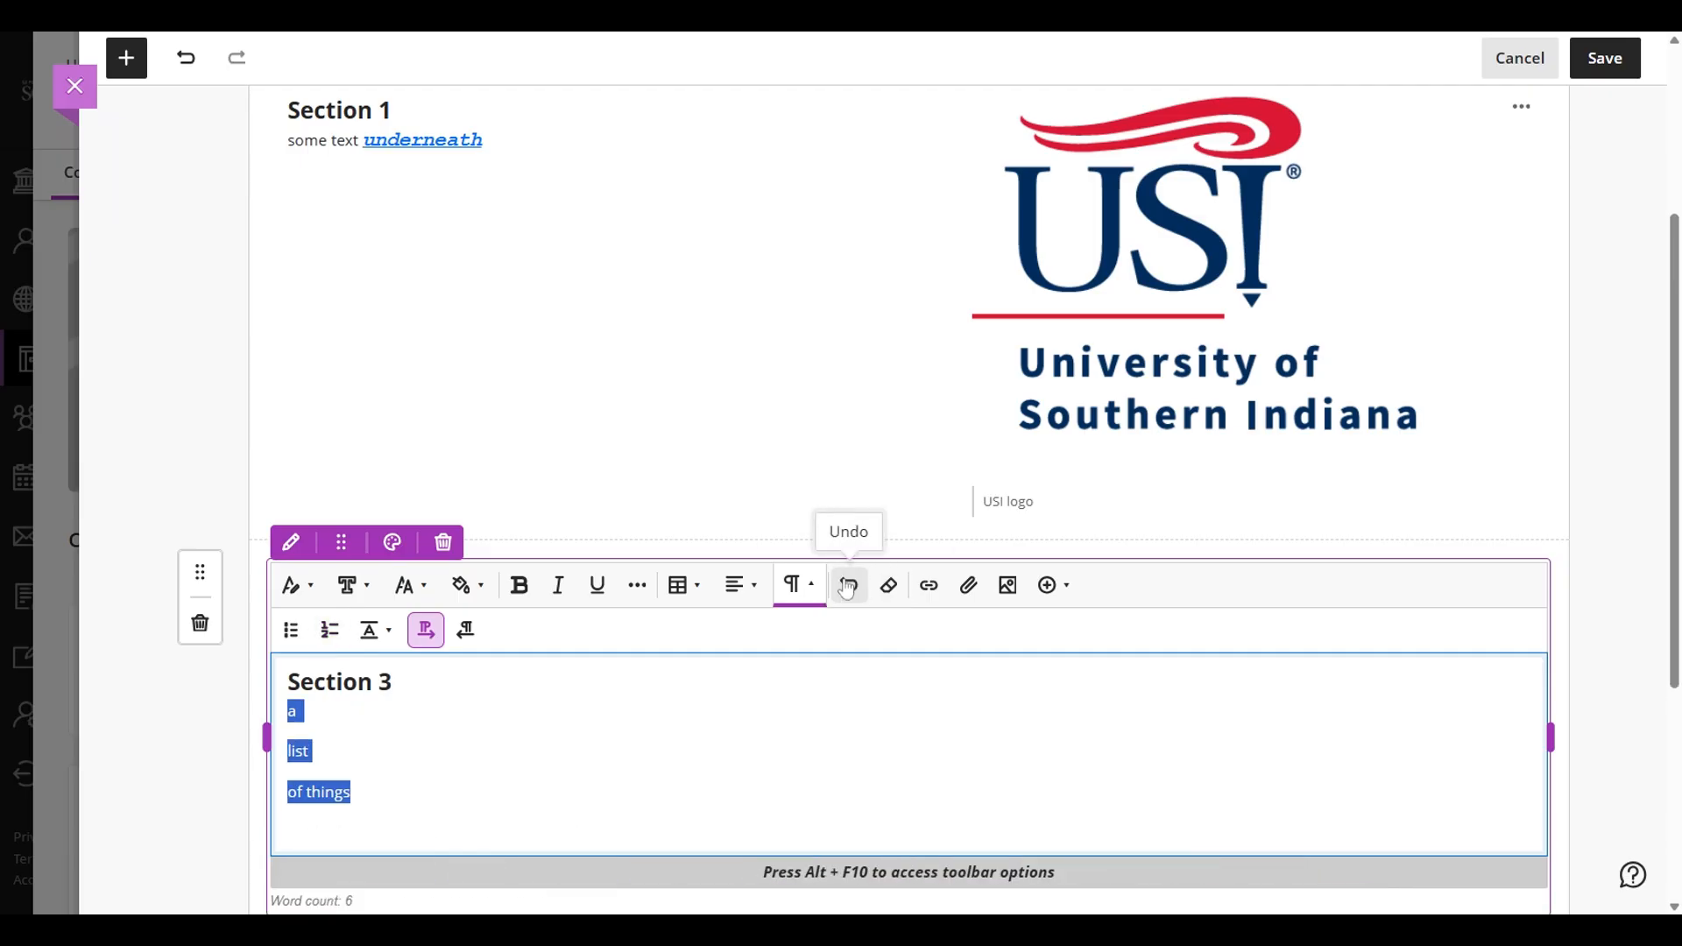
pyautogui.click(848, 587)
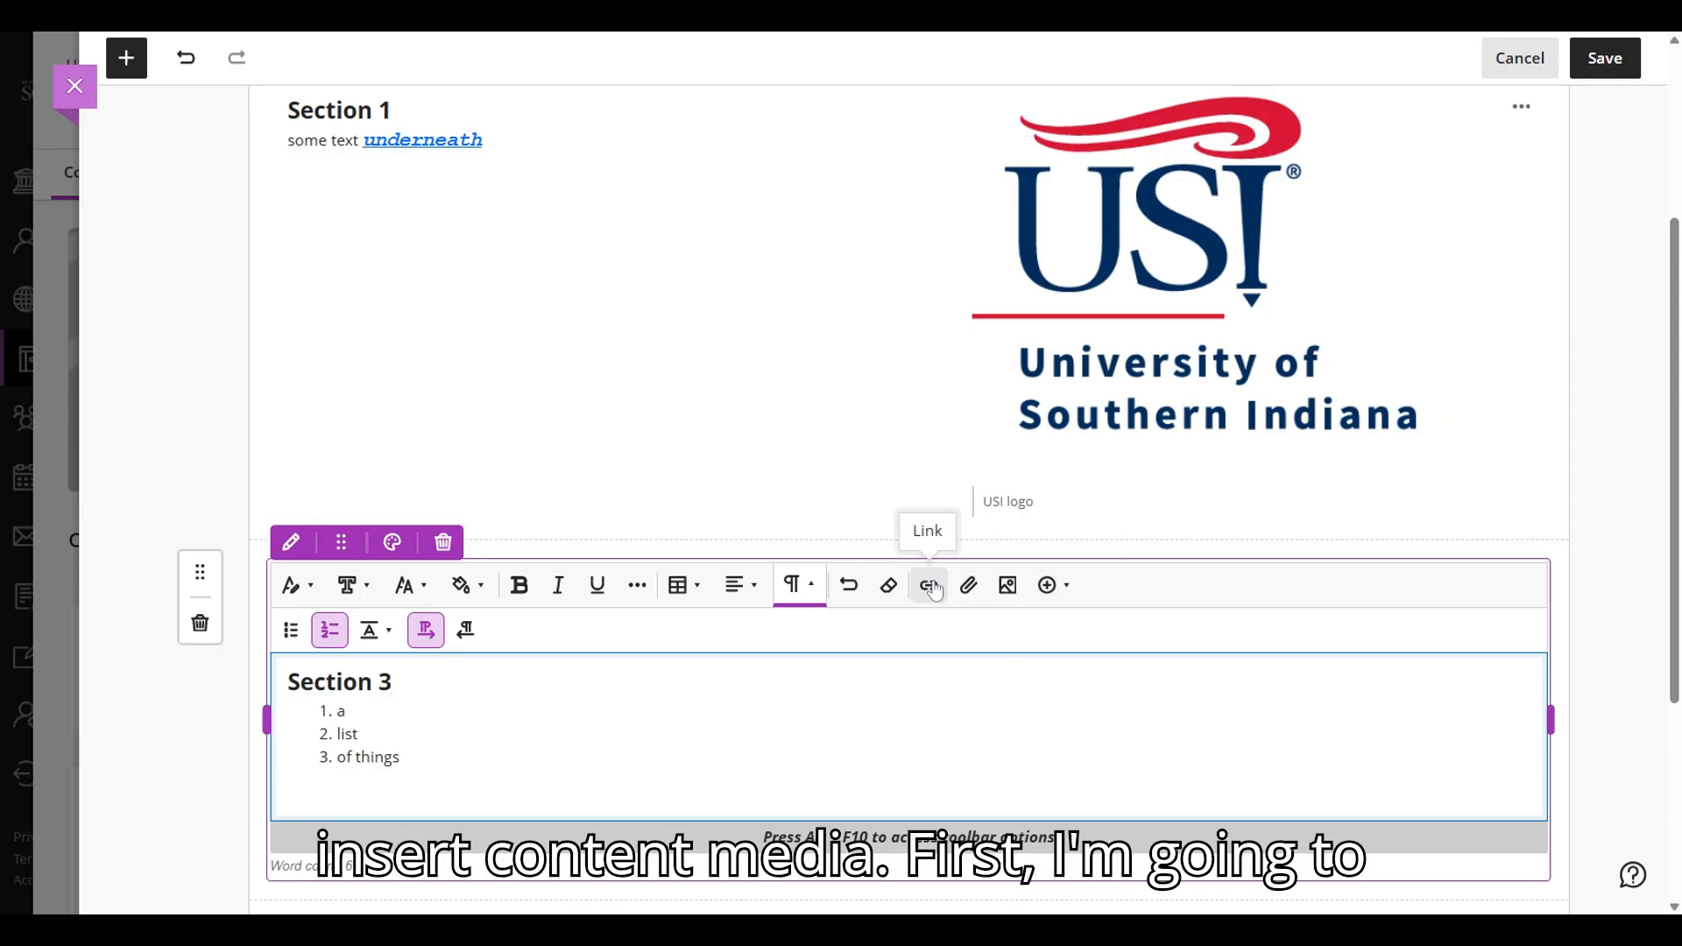
pyautogui.press('Return')
pyautogui.press('Return')
pyautogui.write('Spam')
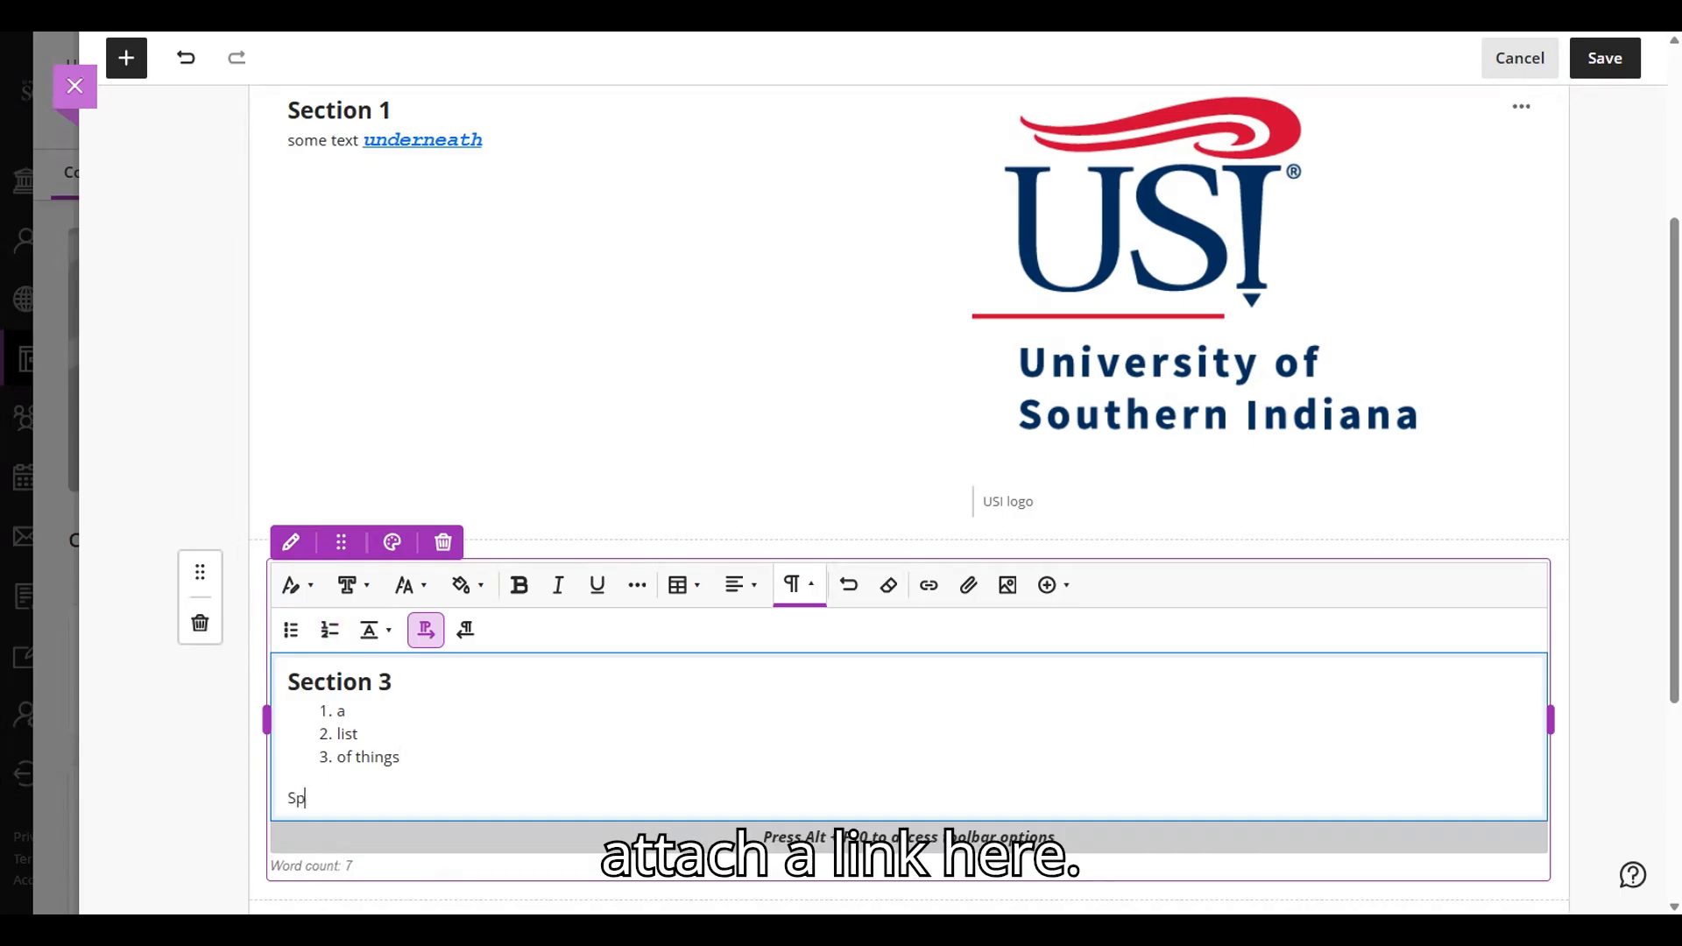
pyautogui.hotkey('shift', 'Left')
pyautogui.hotkey('shift', 'Left')
pyautogui.hotkey('shift', 'Left')
pyautogui.hotkey('shift', 'Left')
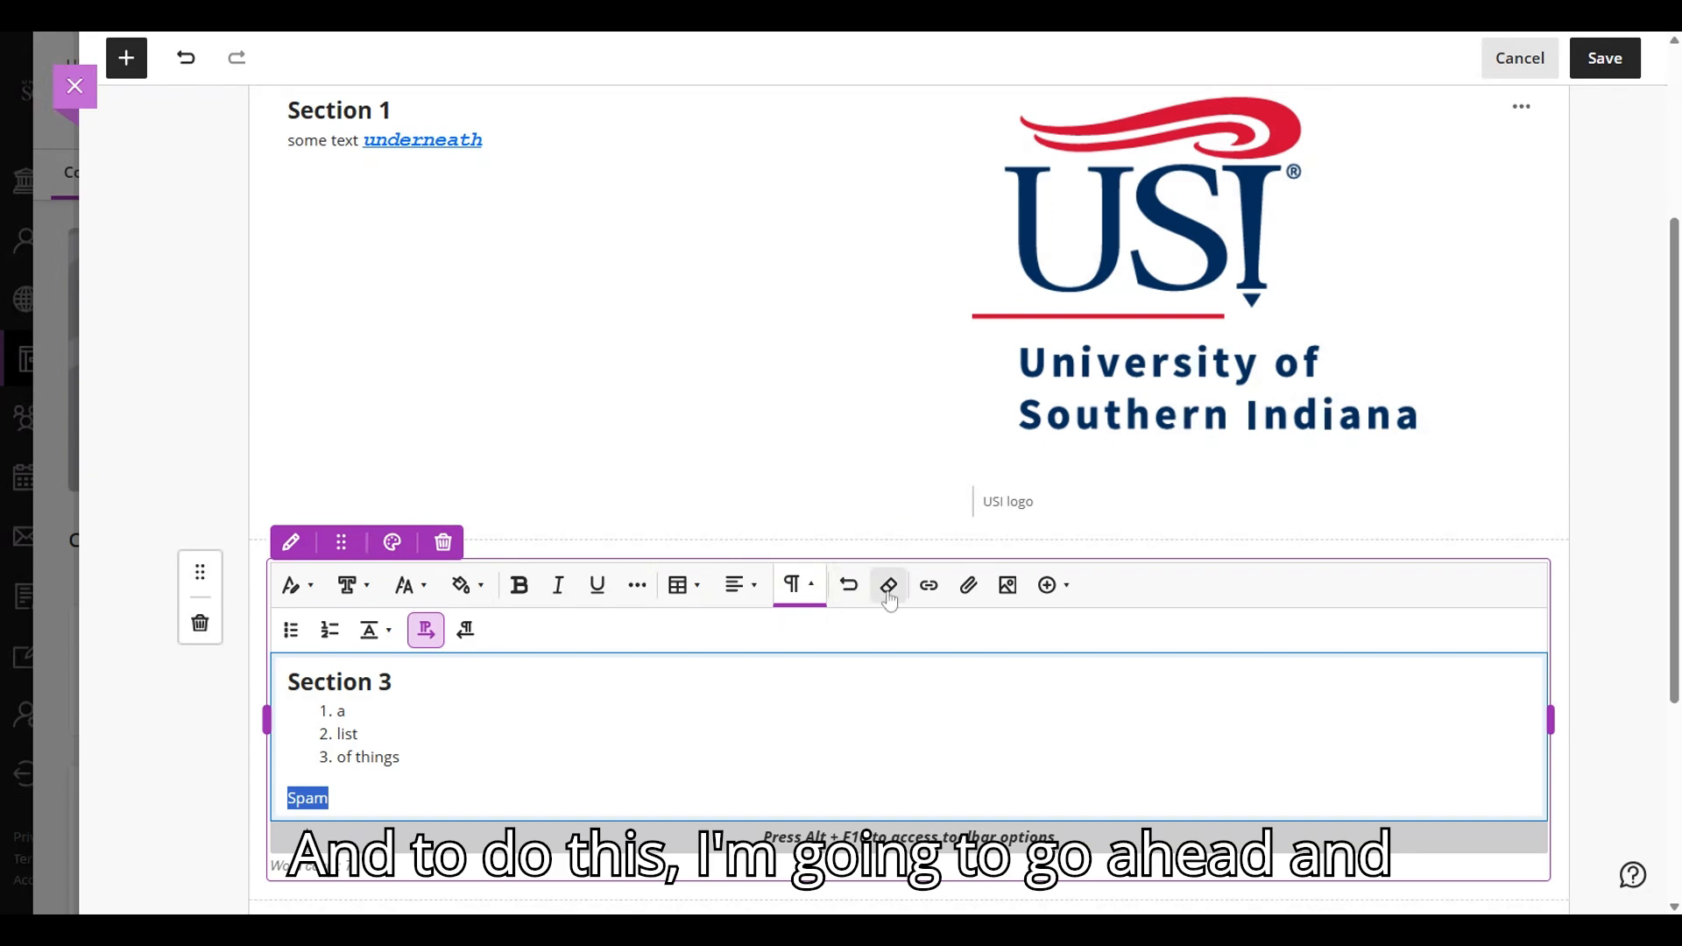
pyautogui.click(929, 585)
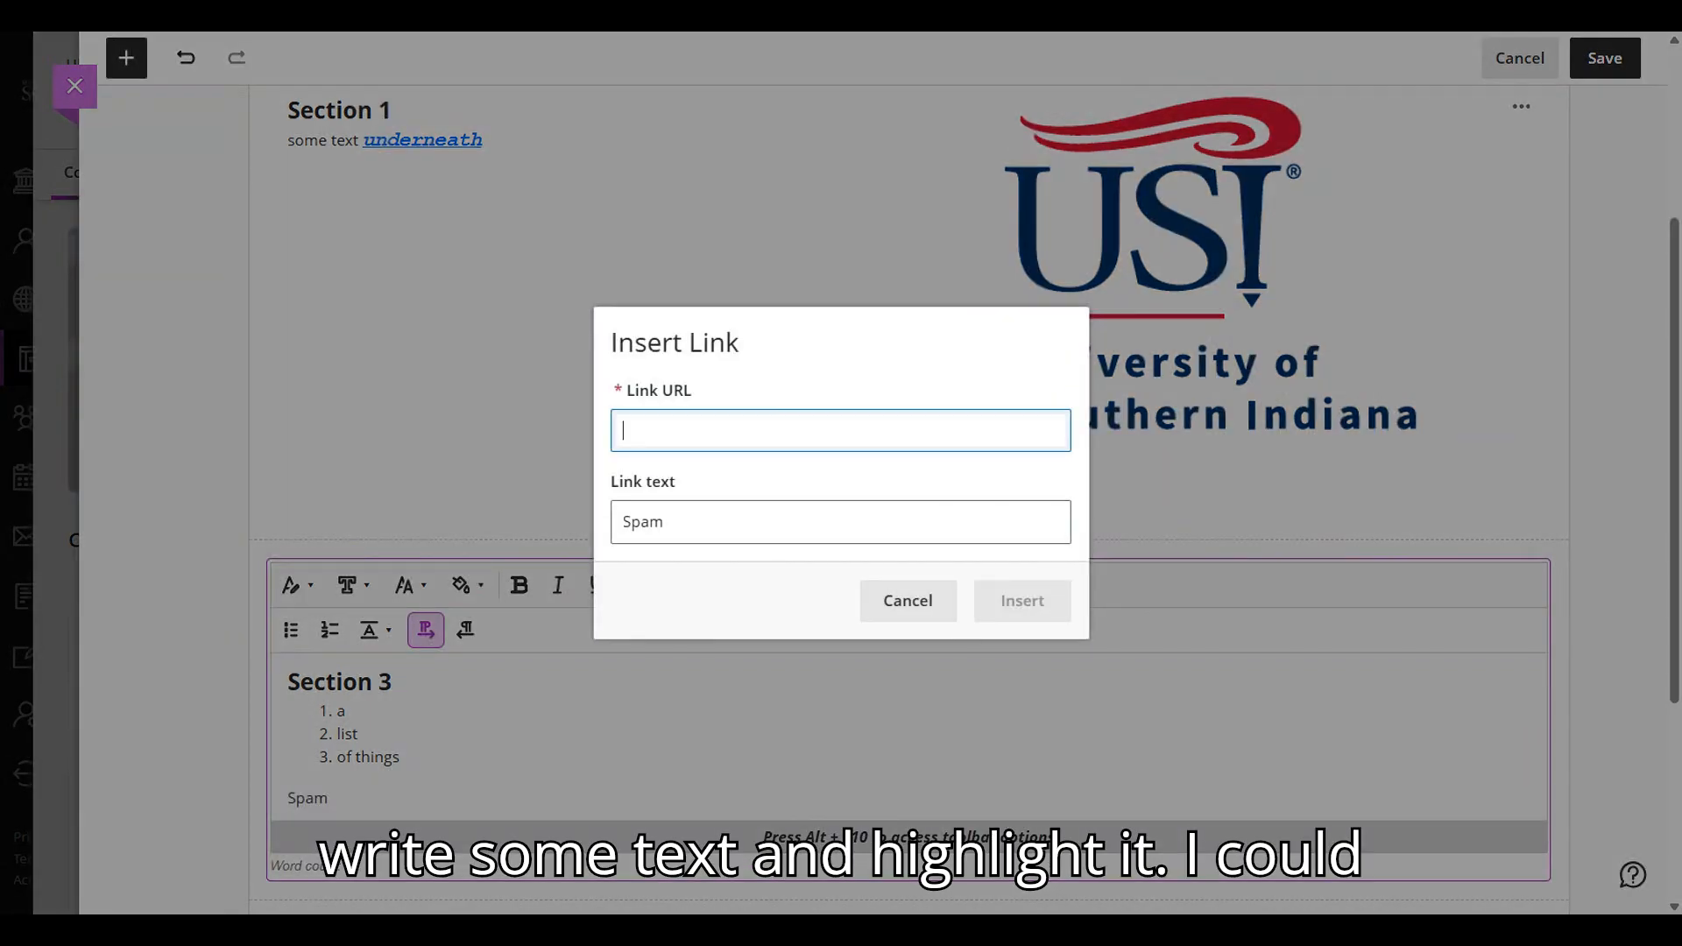
pyautogui.write('https://www.spam.com/')
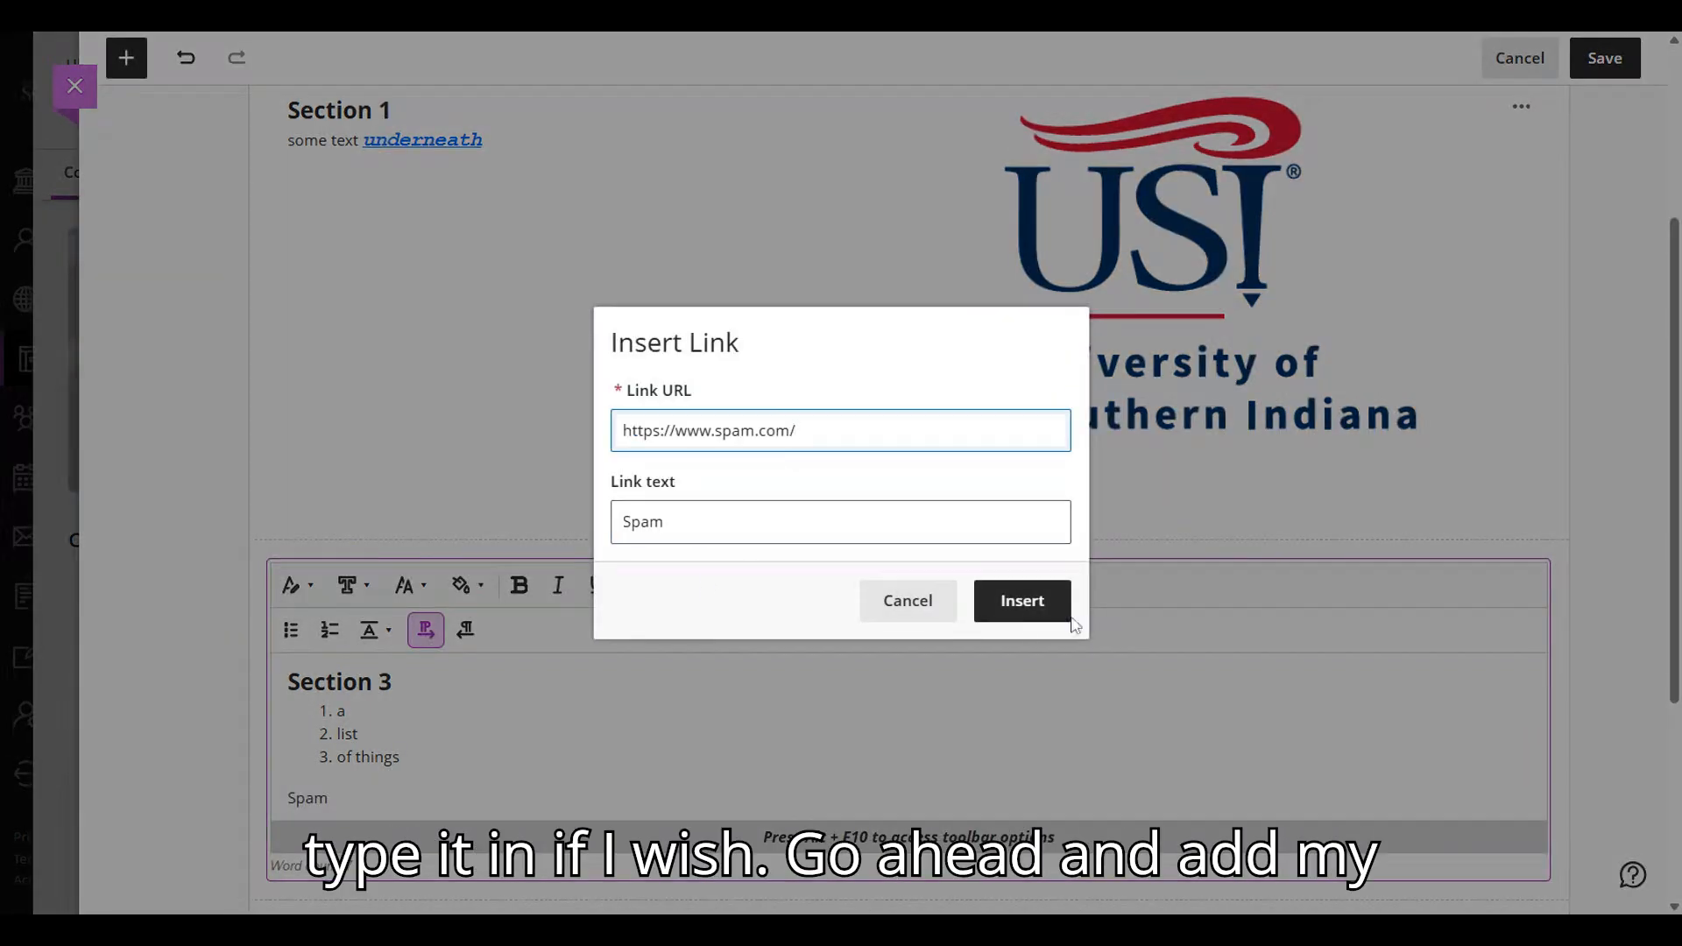
pyautogui.click(1043, 613)
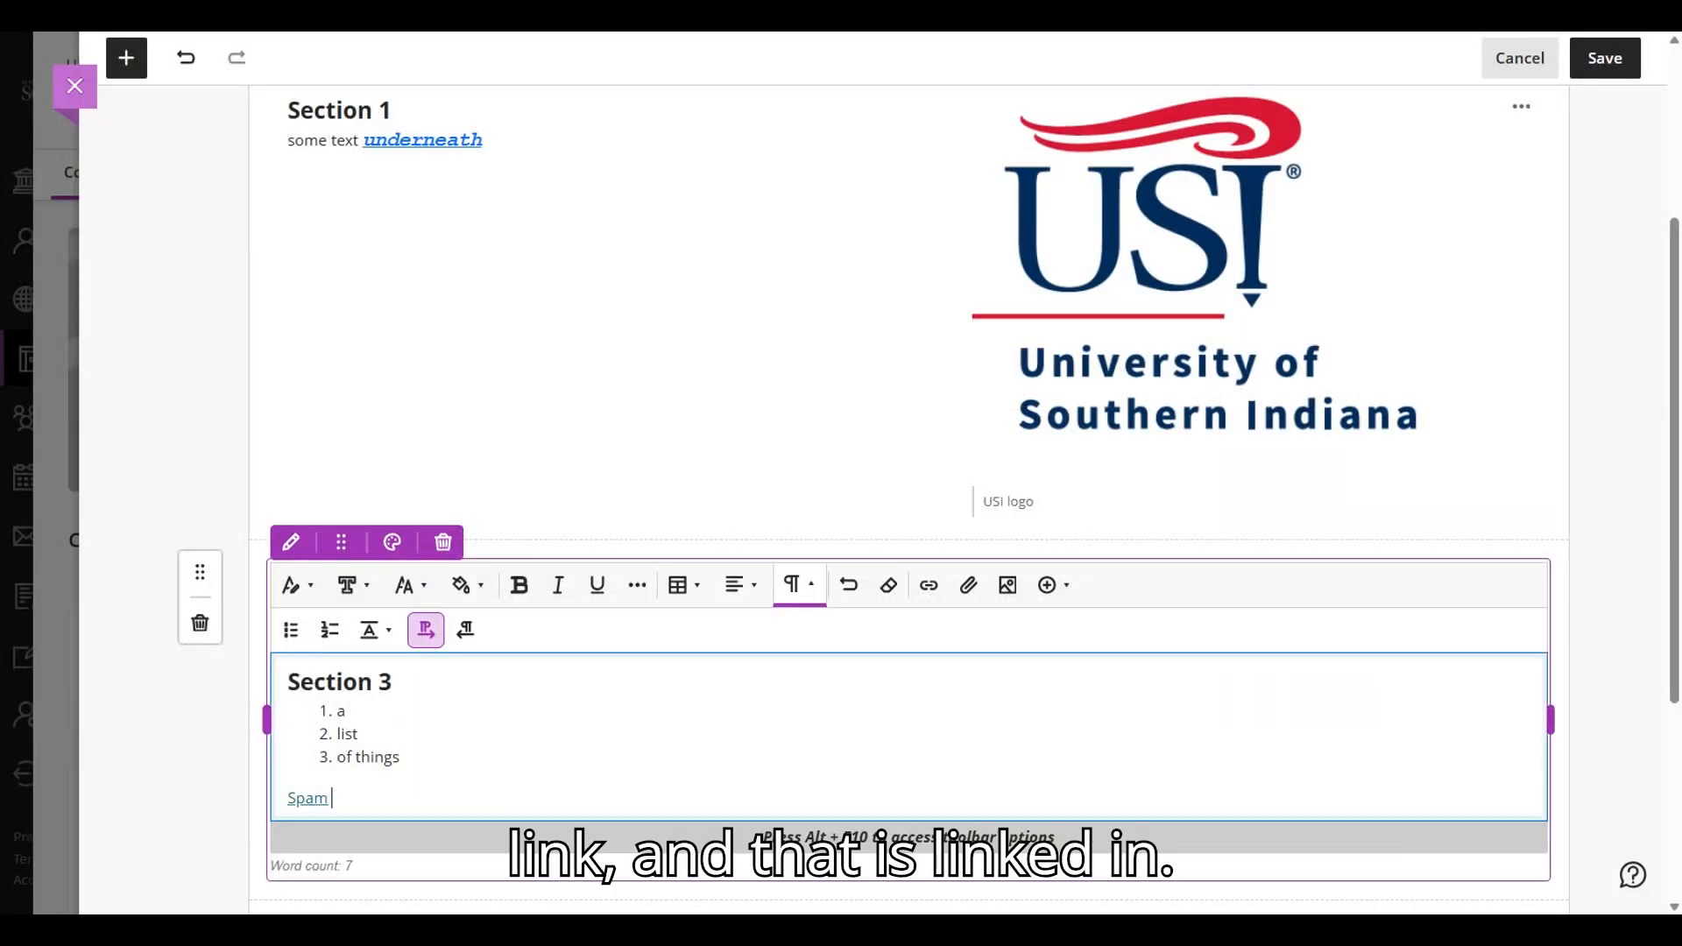
# - Attach the disabilities PDF below the Spam link with the display name "Disabilities Criminal Background X Career factors"
pyautogui.press('Return')
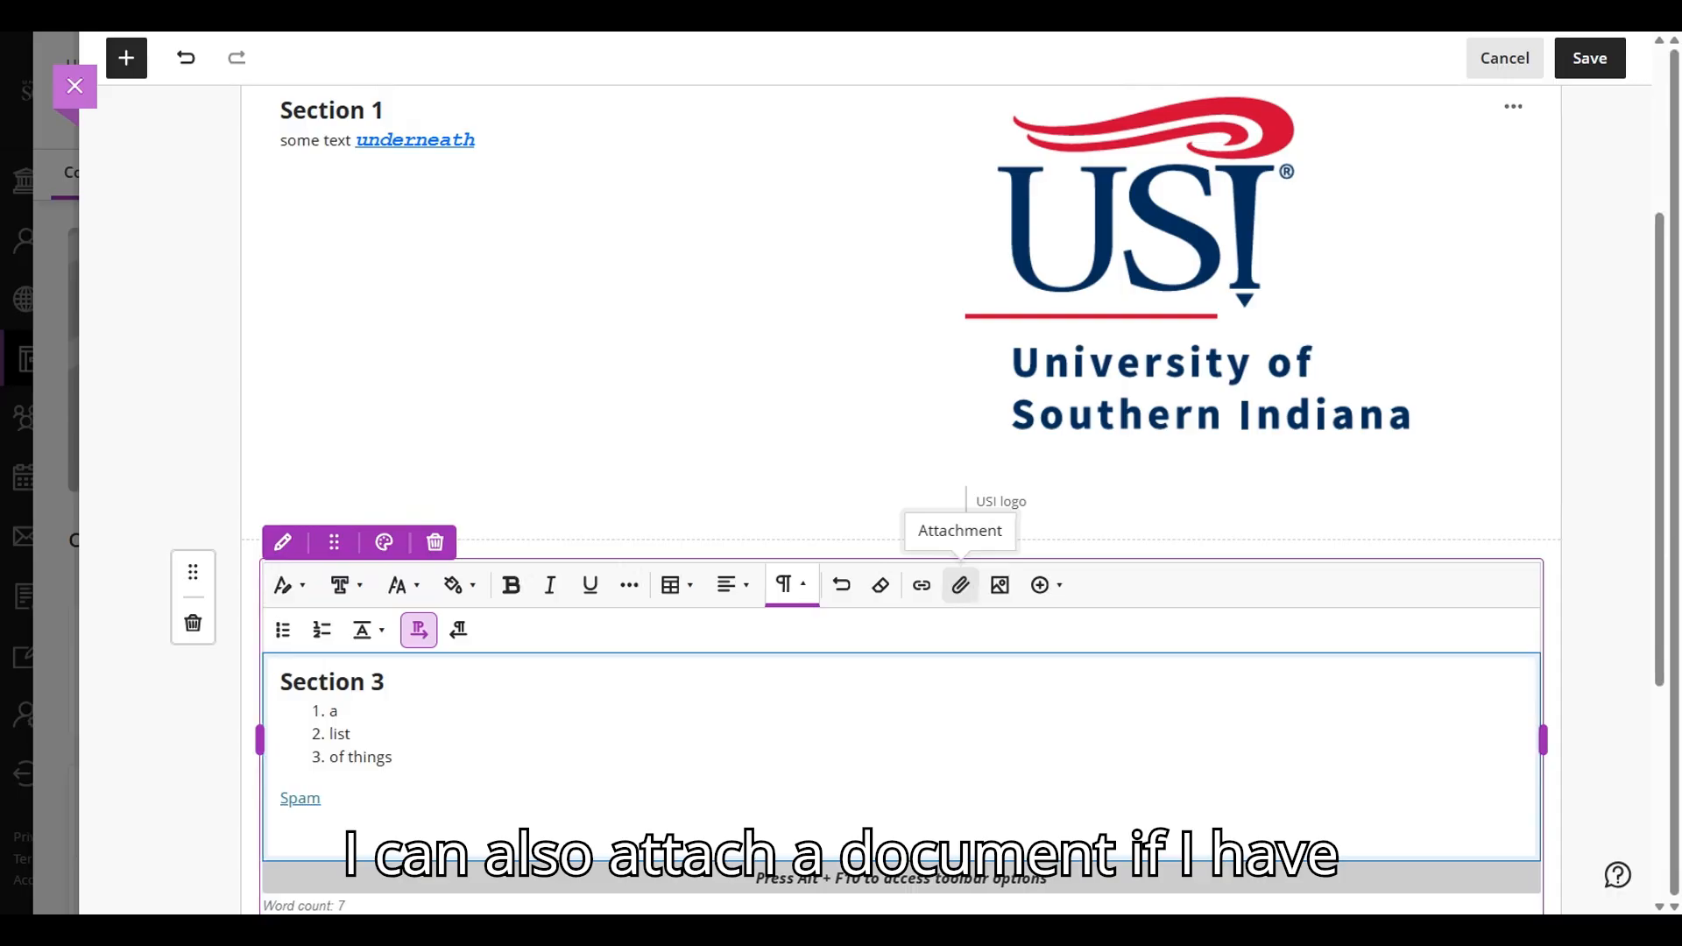
pyautogui.click(960, 585)
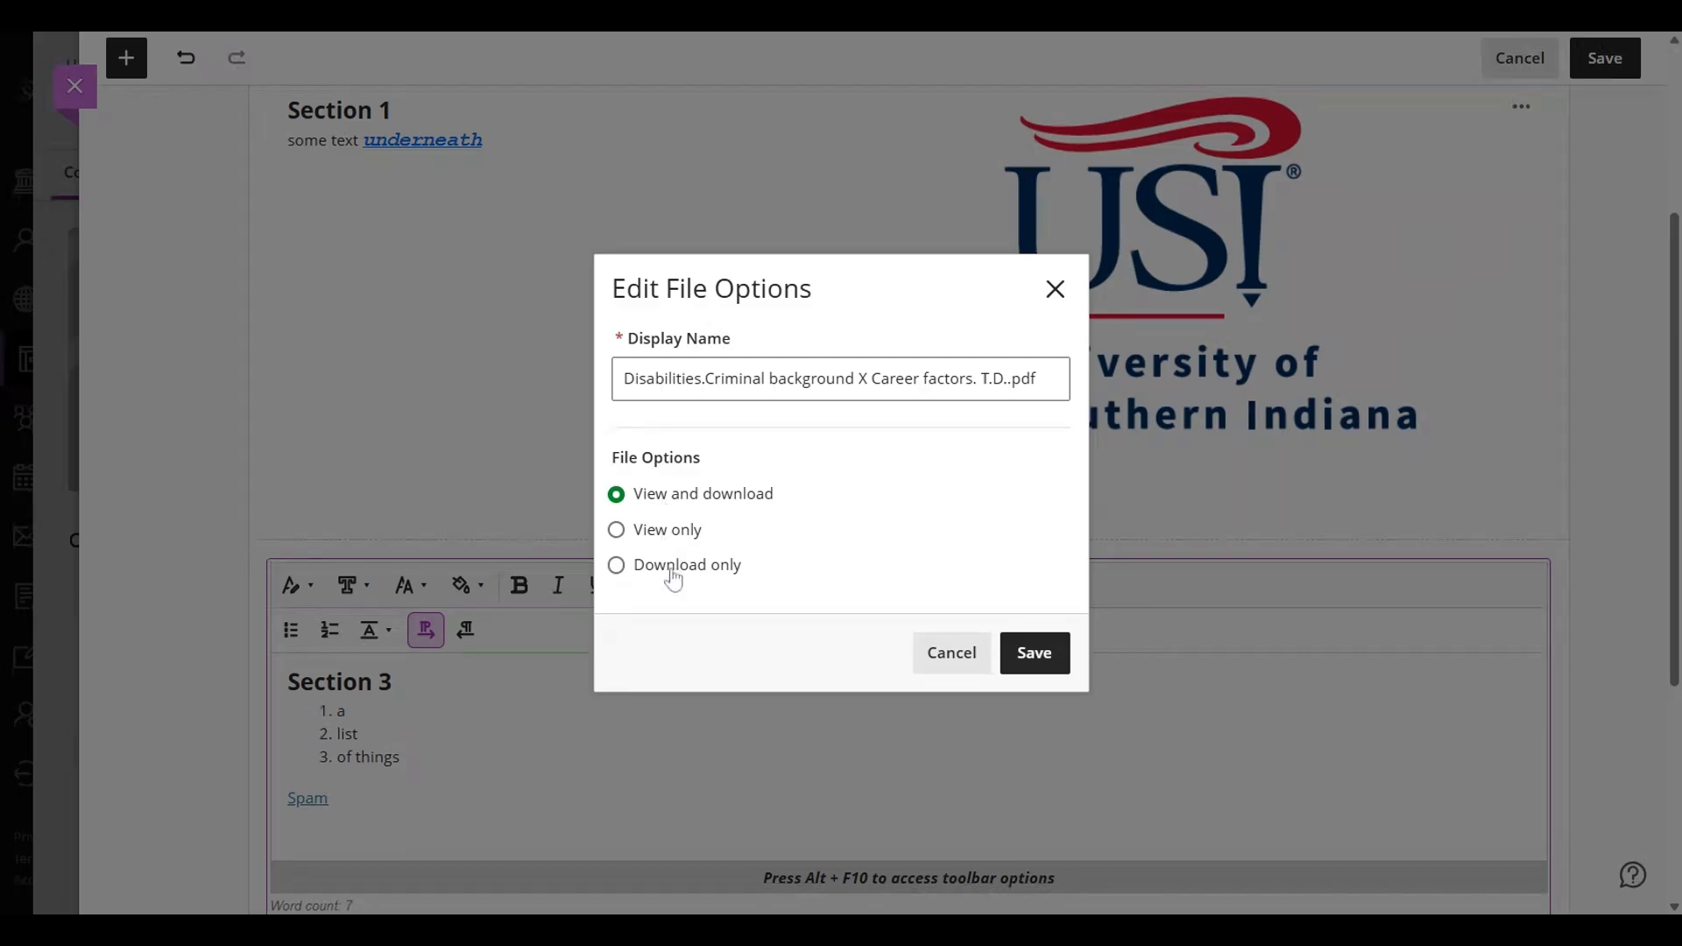
pyautogui.click(778, 379)
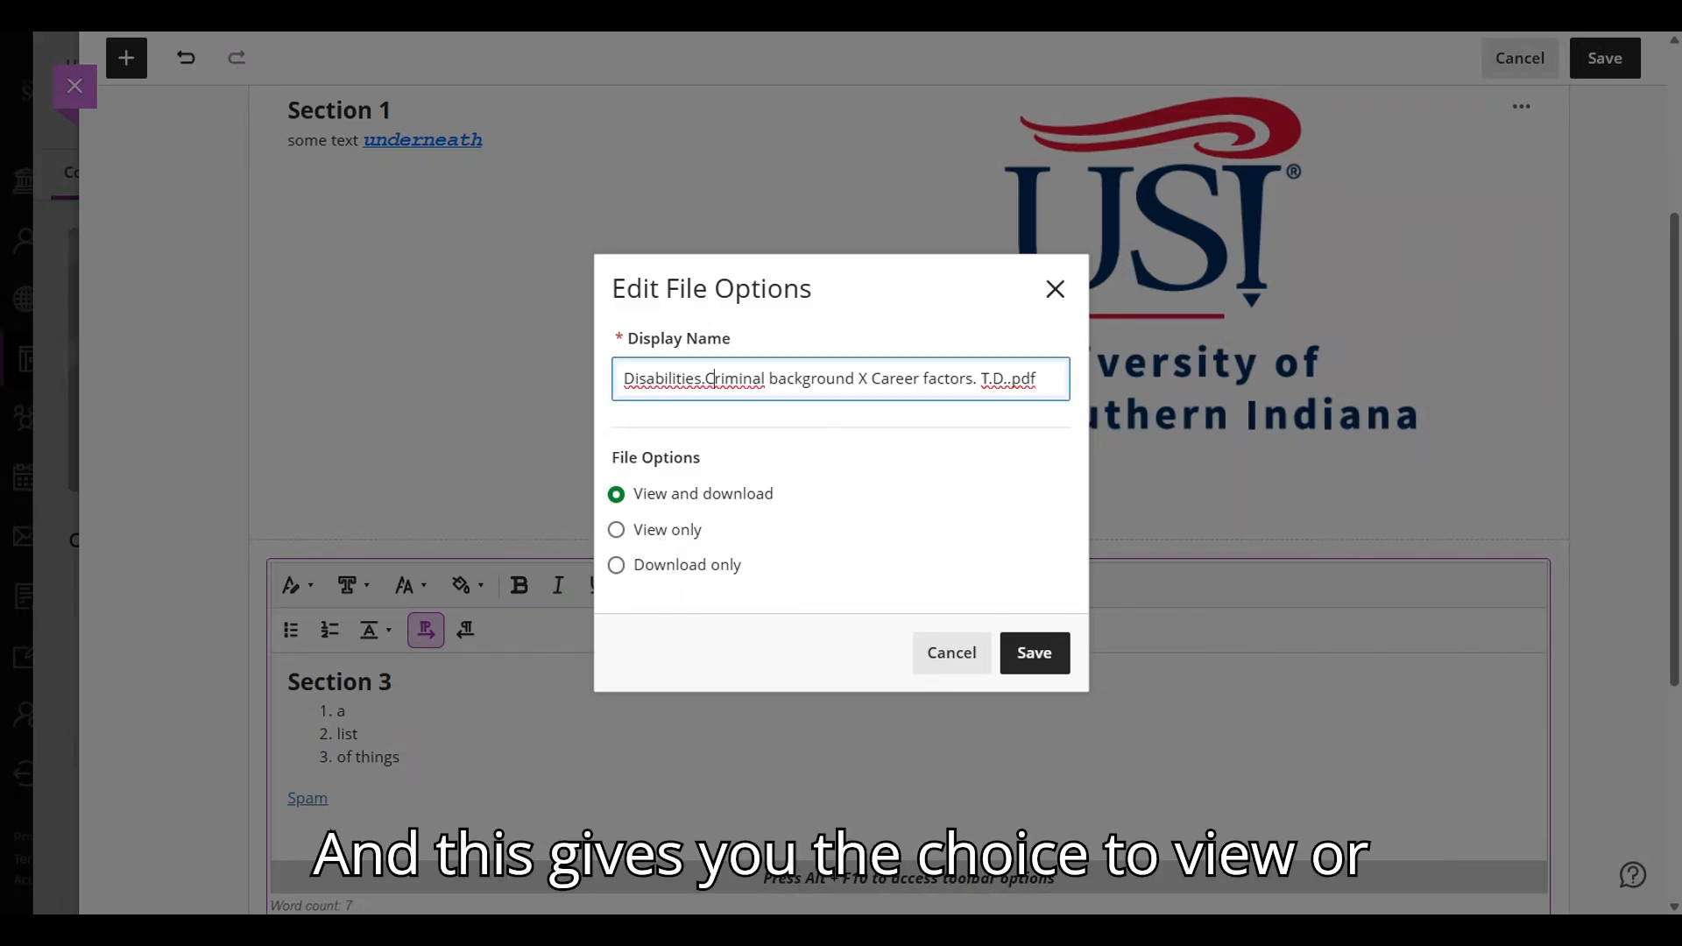
pyautogui.click(703, 379)
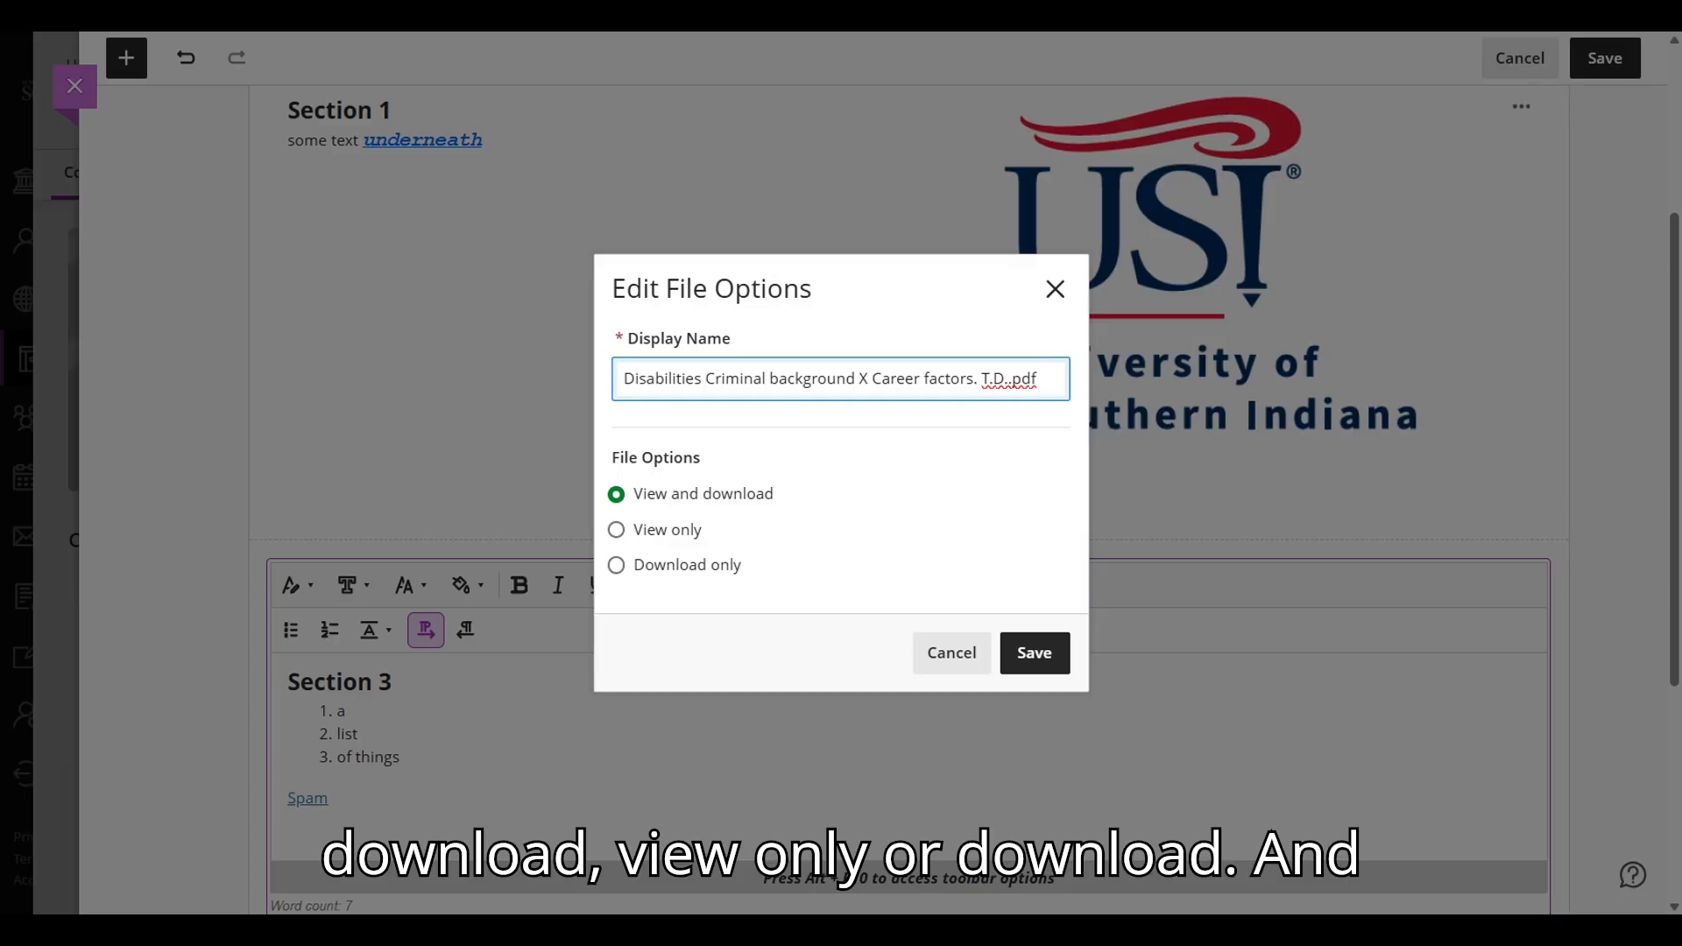
pyautogui.moveTo(770, 379); pyautogui.dragTo(1038, 378)
pyautogui.click(927, 379)
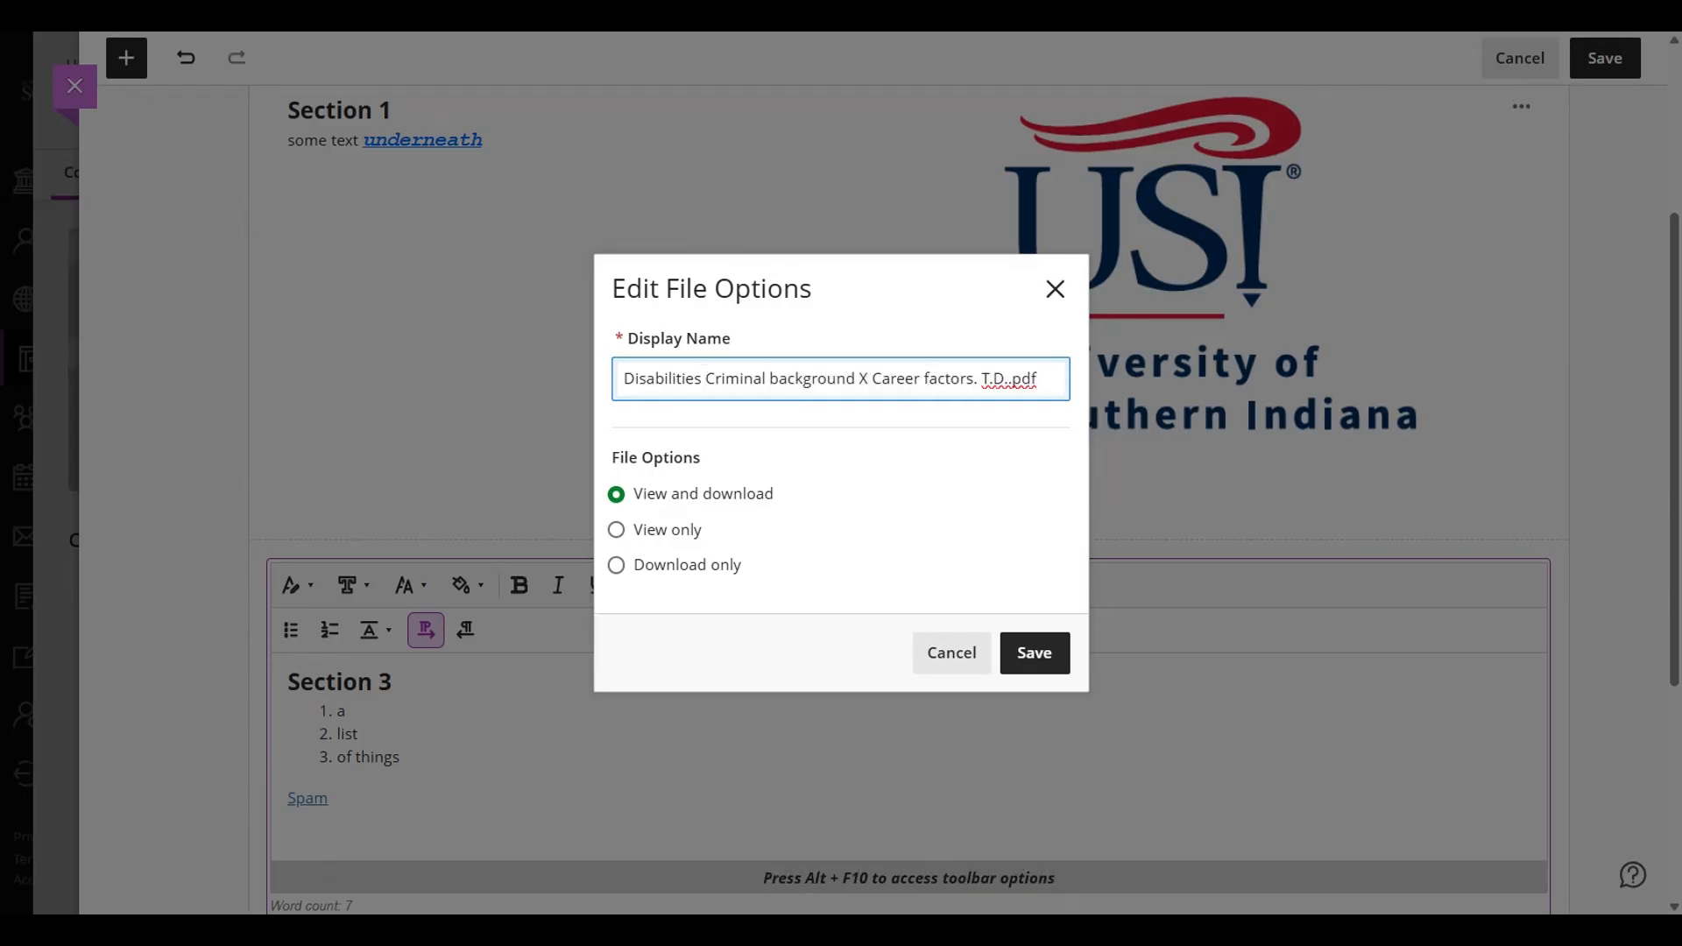
pyautogui.press('BackSpace')
pyautogui.write('B')
pyautogui.moveTo(978, 379); pyautogui.dragTo(1096, 388)
pyautogui.press('BackSpace')
pyautogui.click(1035, 656)
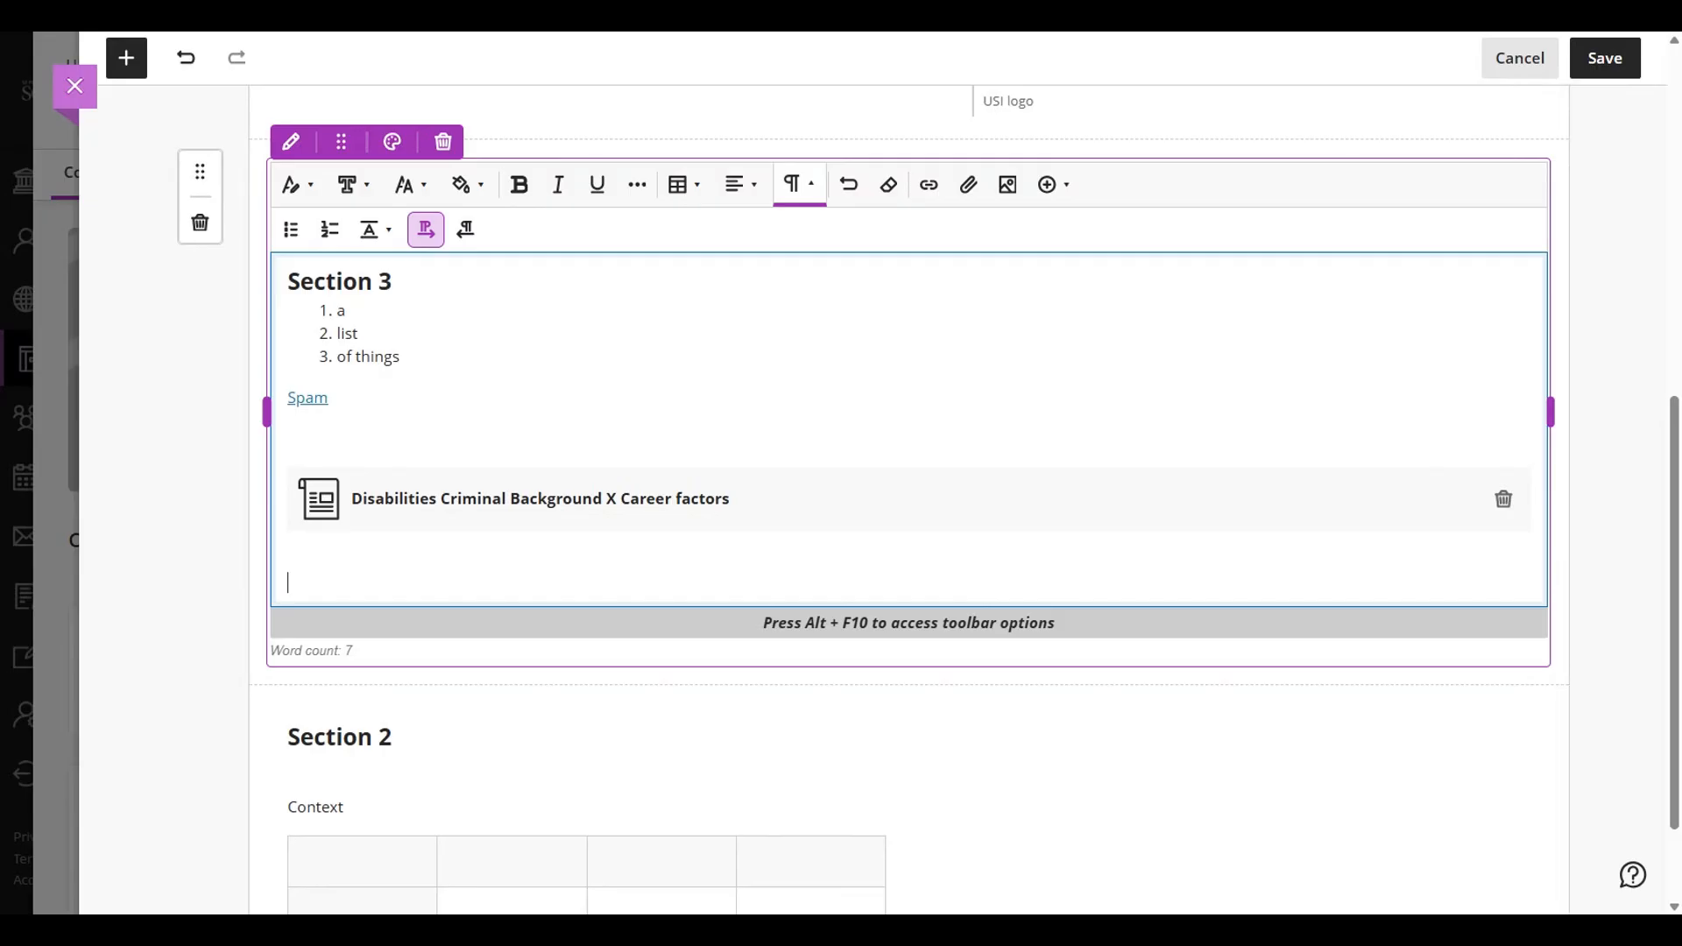
# - Insert the image AdobeStock_534109595.jpeg below the attachment at its original aspect ratio, with the alternative text "Alt text"
pyautogui.click(1016, 191)
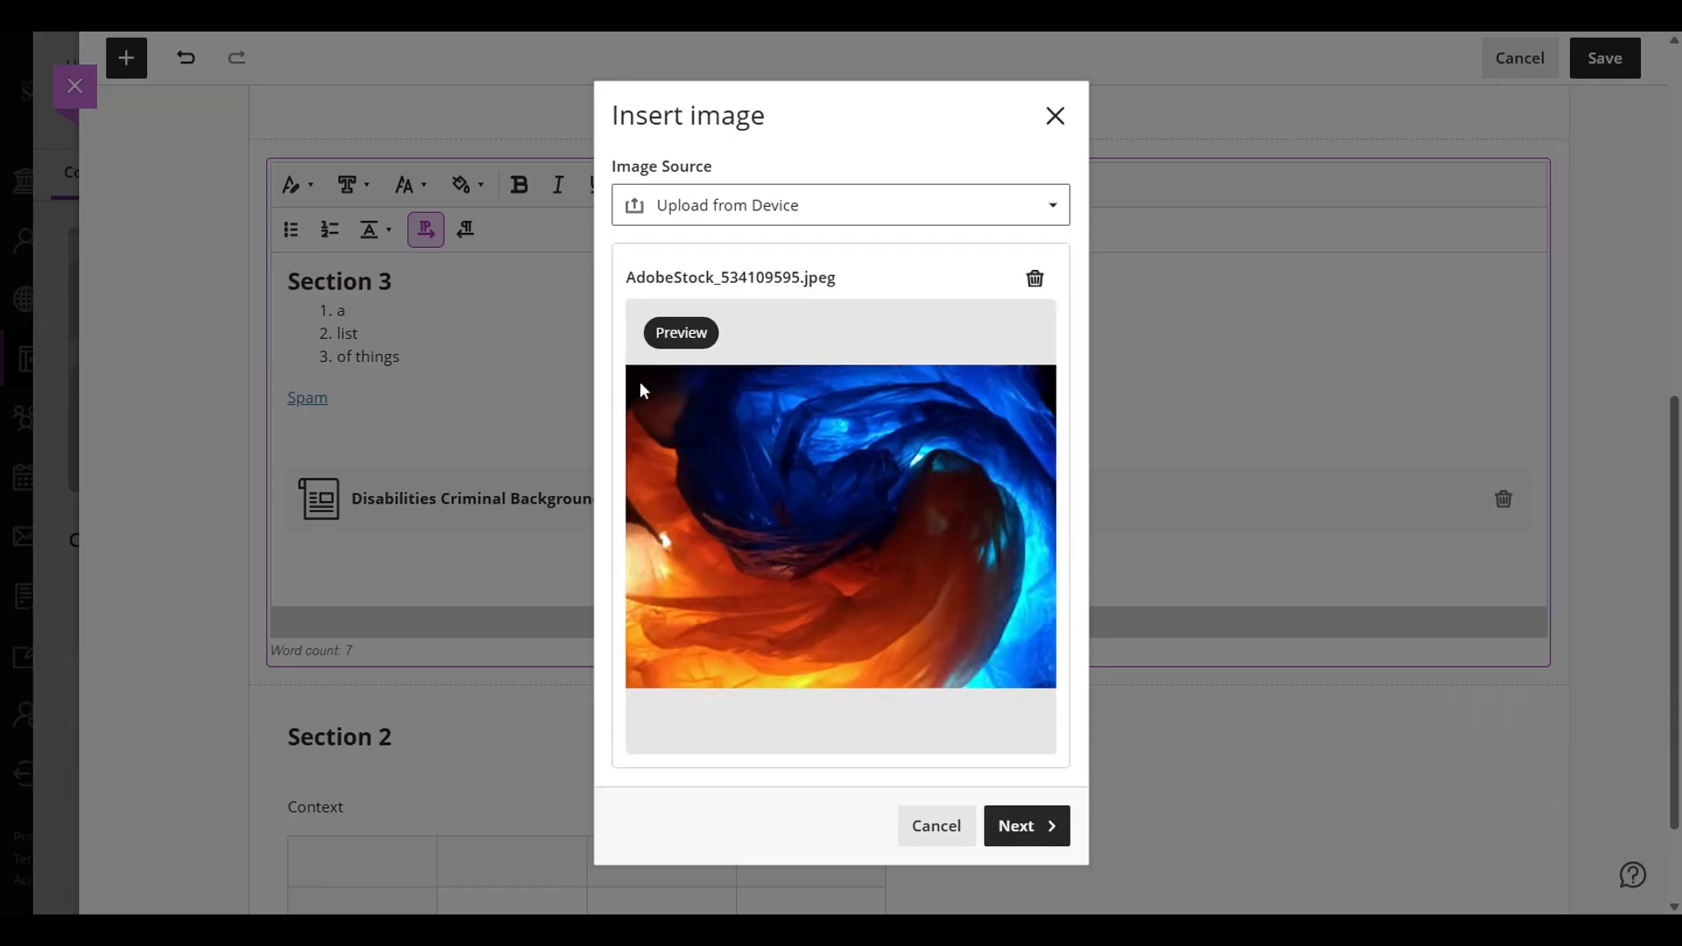
pyautogui.click(1030, 825)
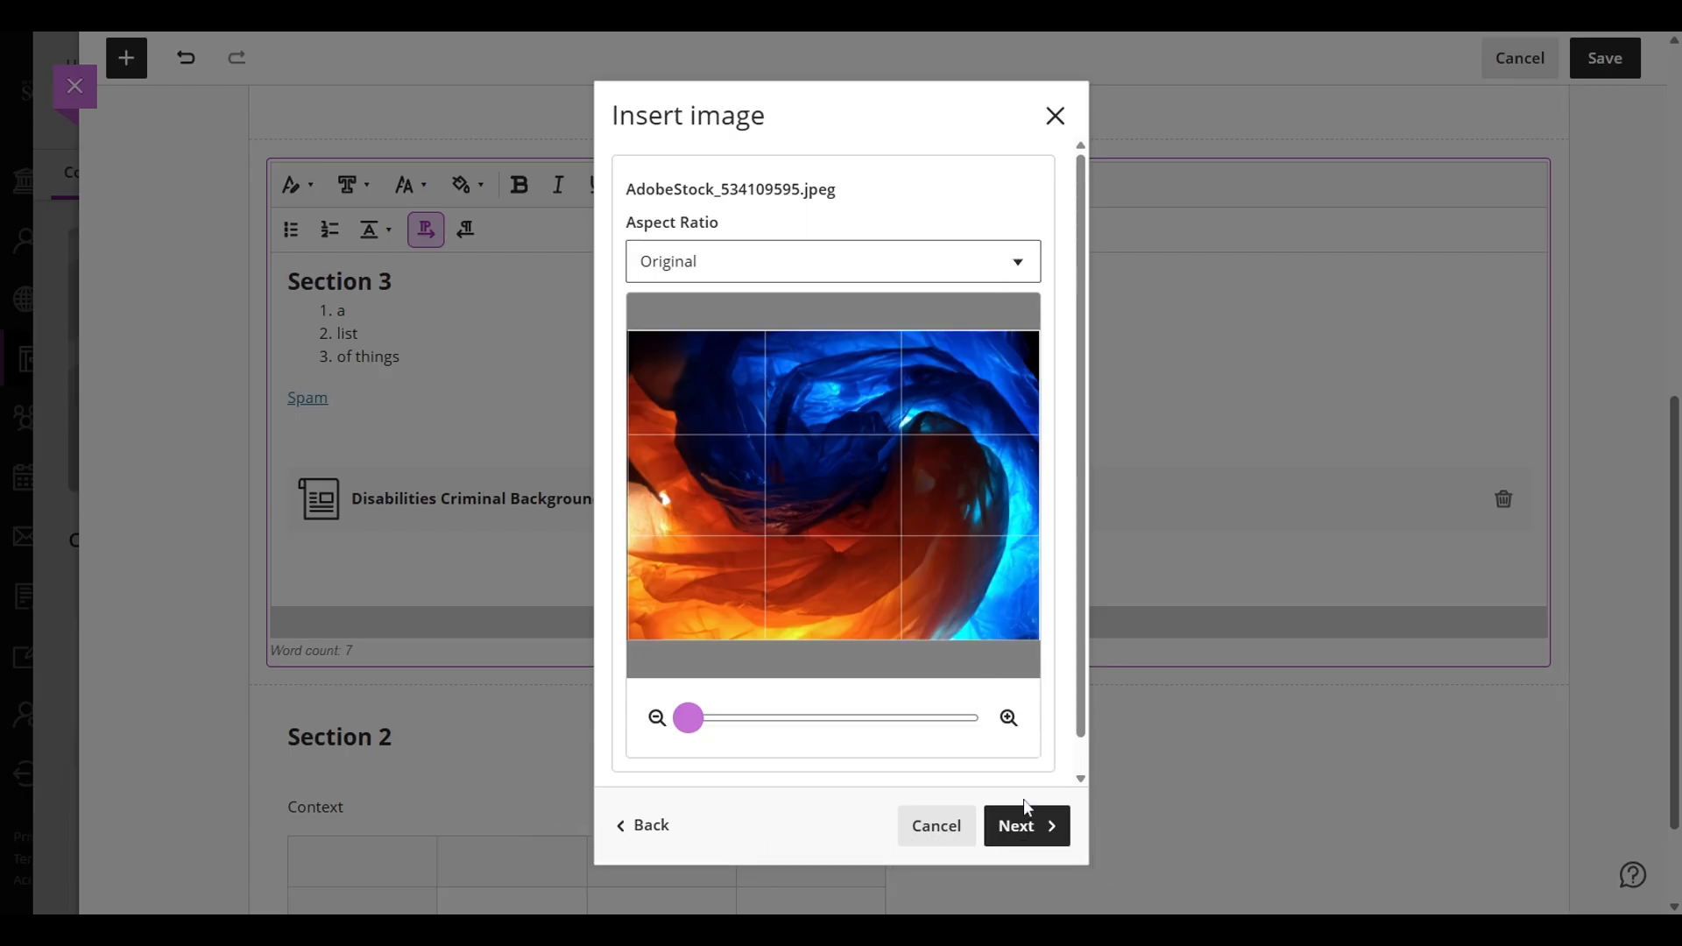
pyautogui.click(1014, 829)
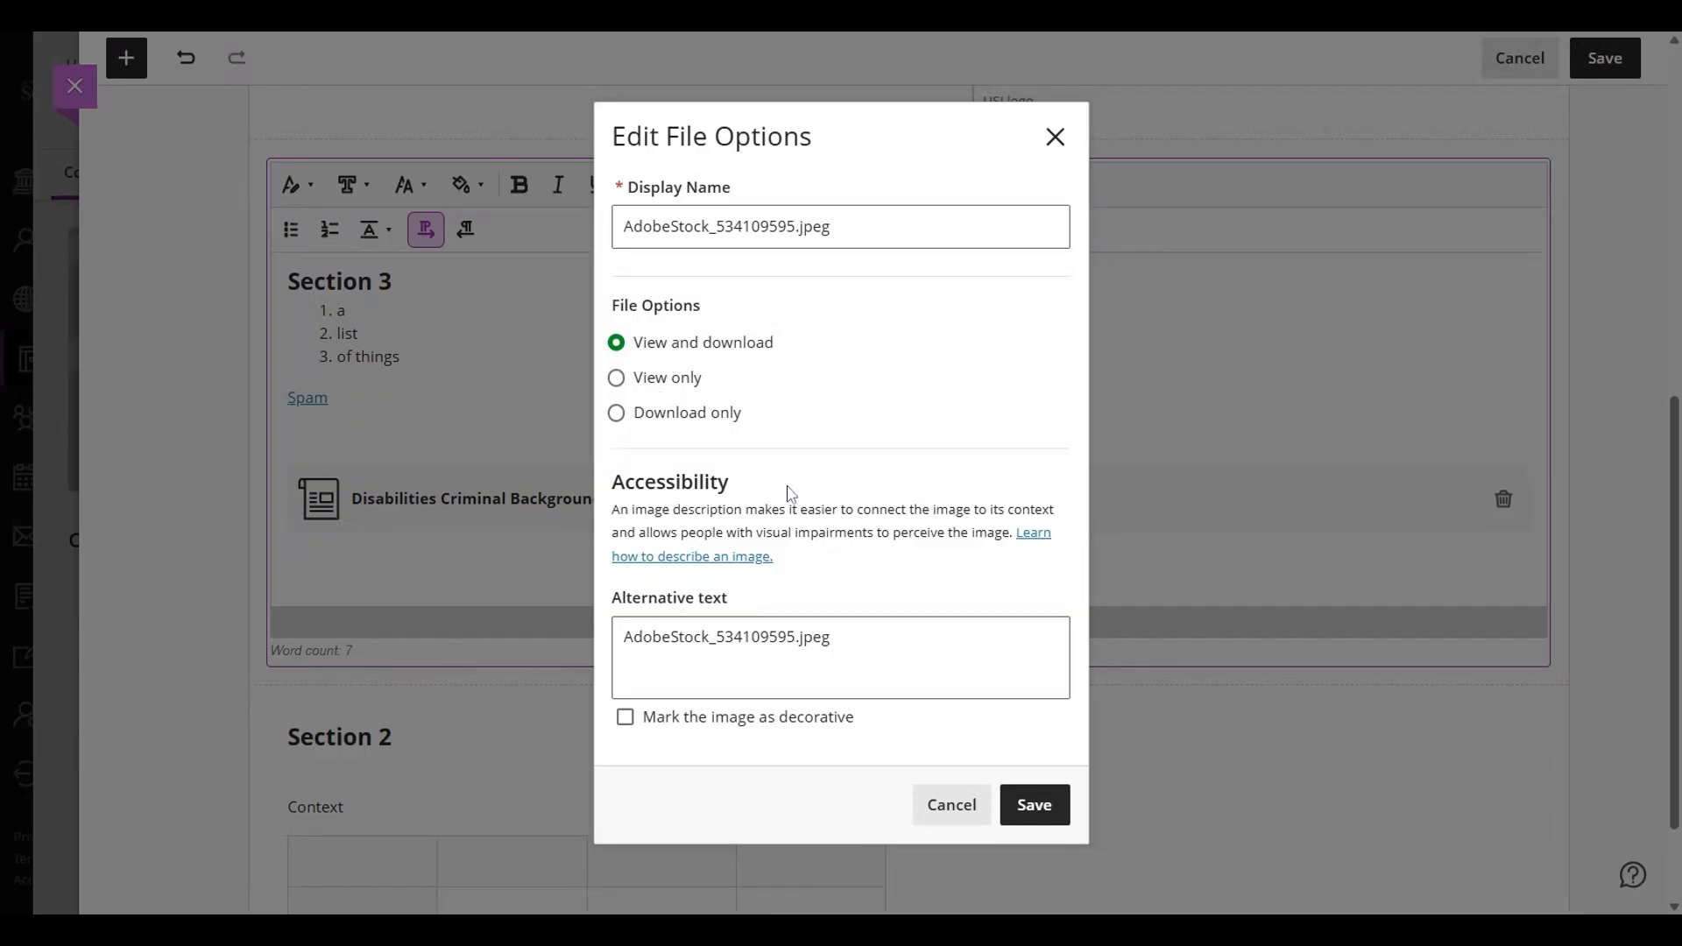
pyautogui.moveTo(834, 637); pyautogui.dragTo(603, 651)
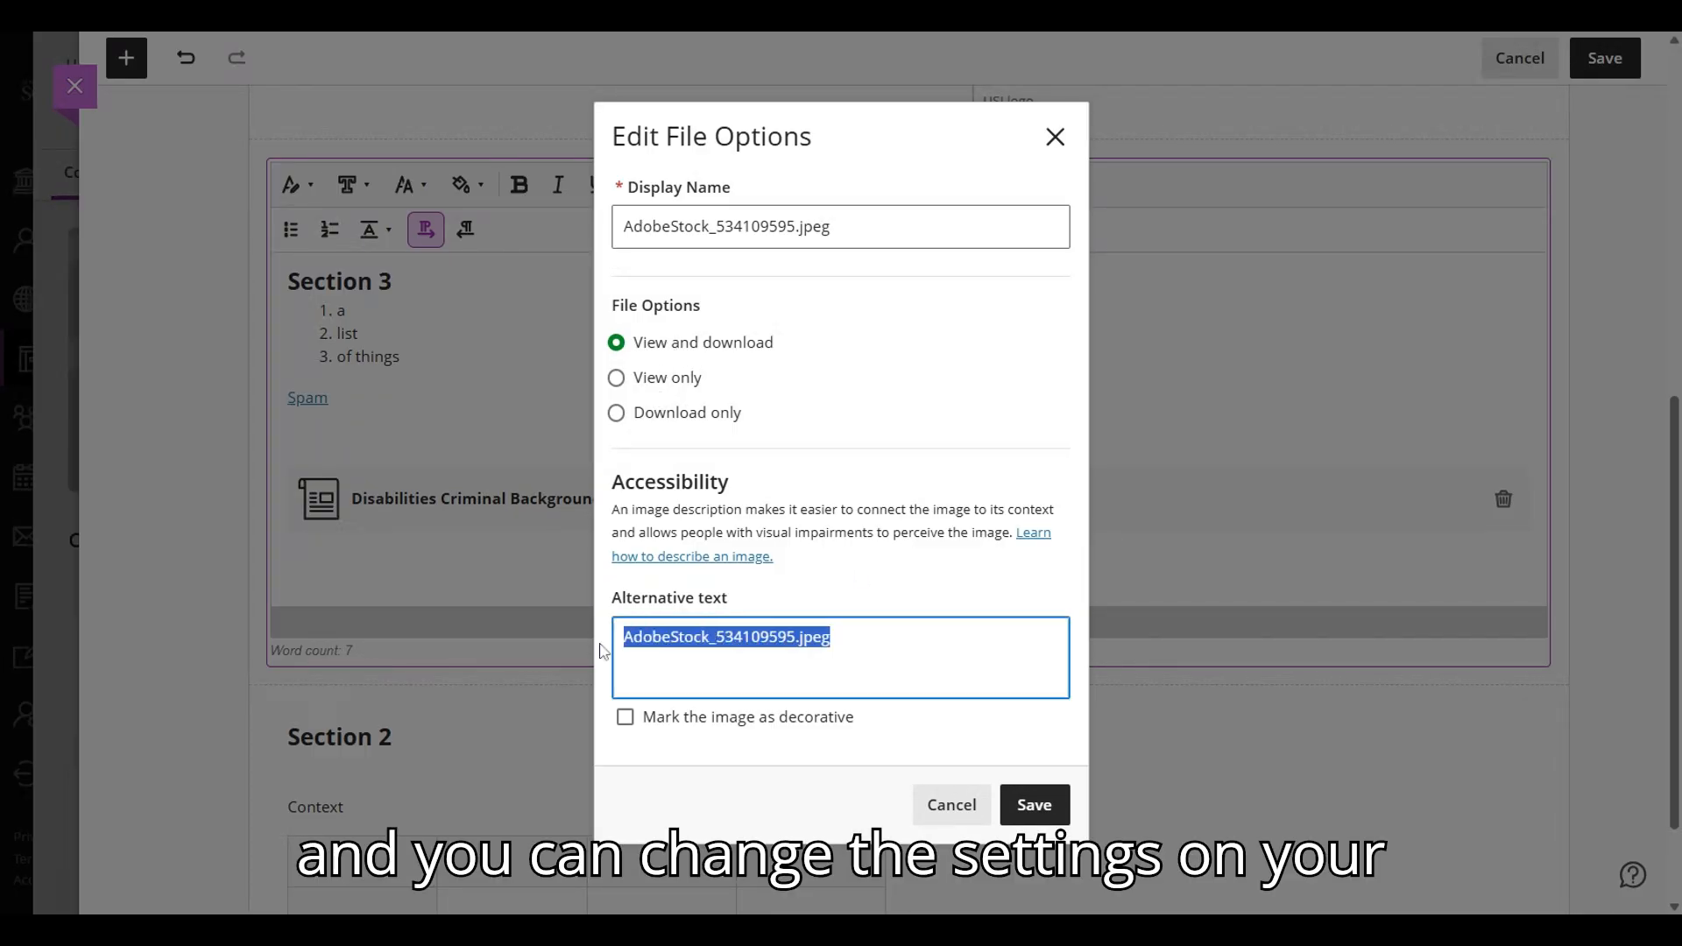
pyautogui.write('Alt text')
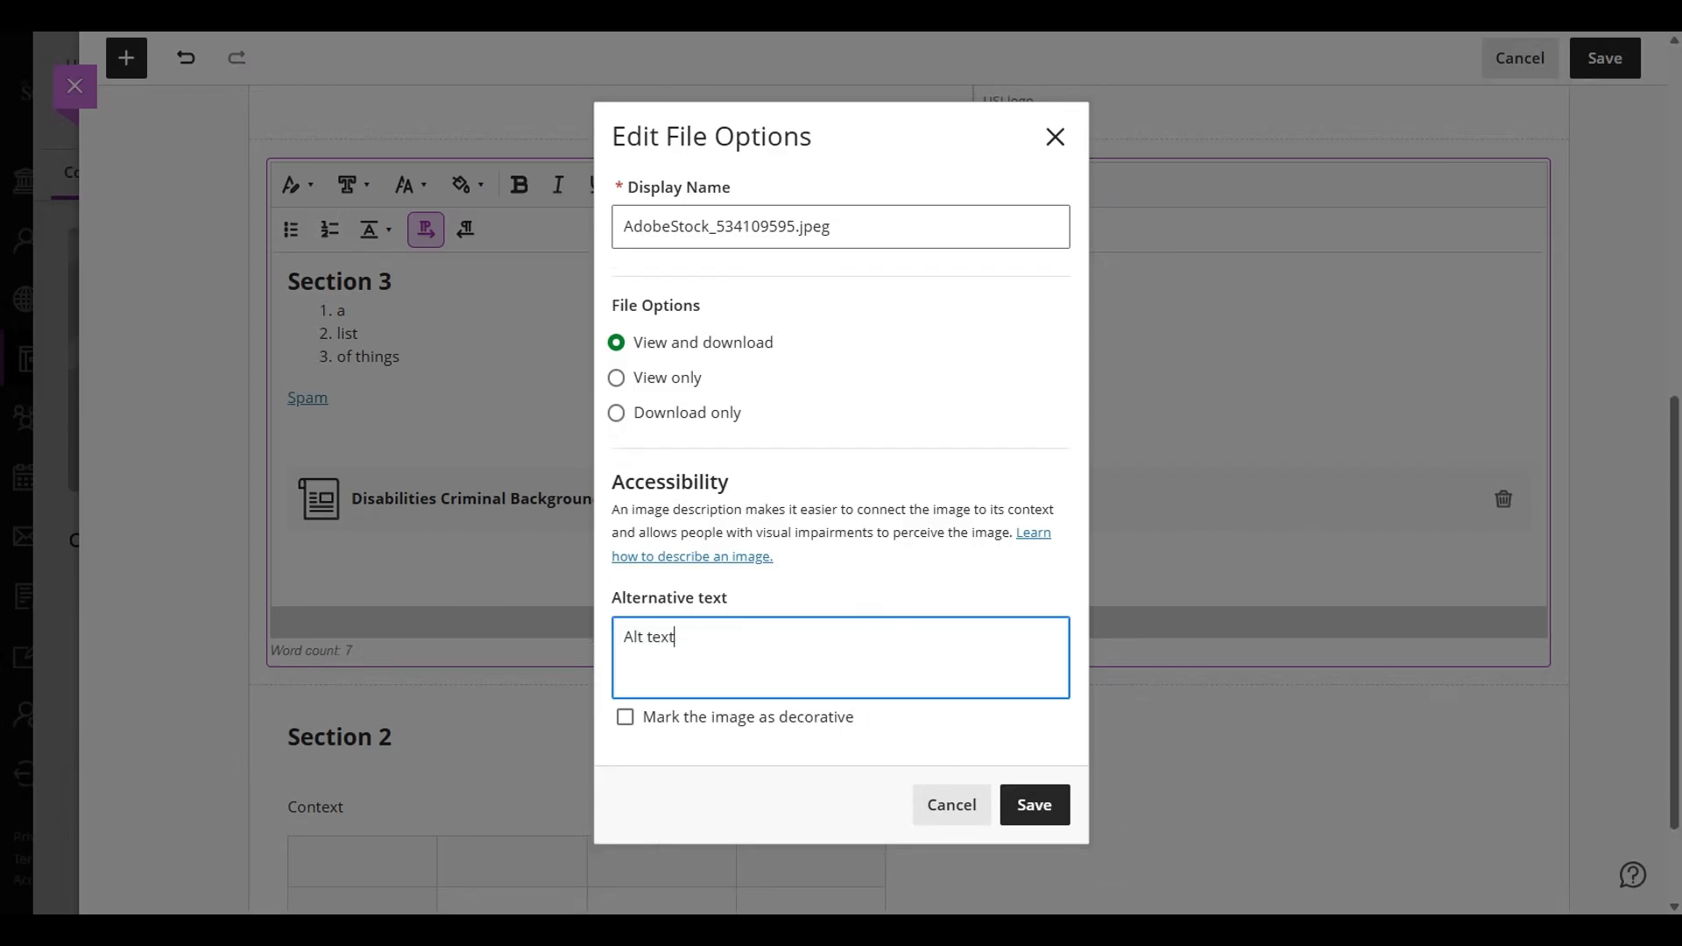
pyautogui.click(1020, 804)
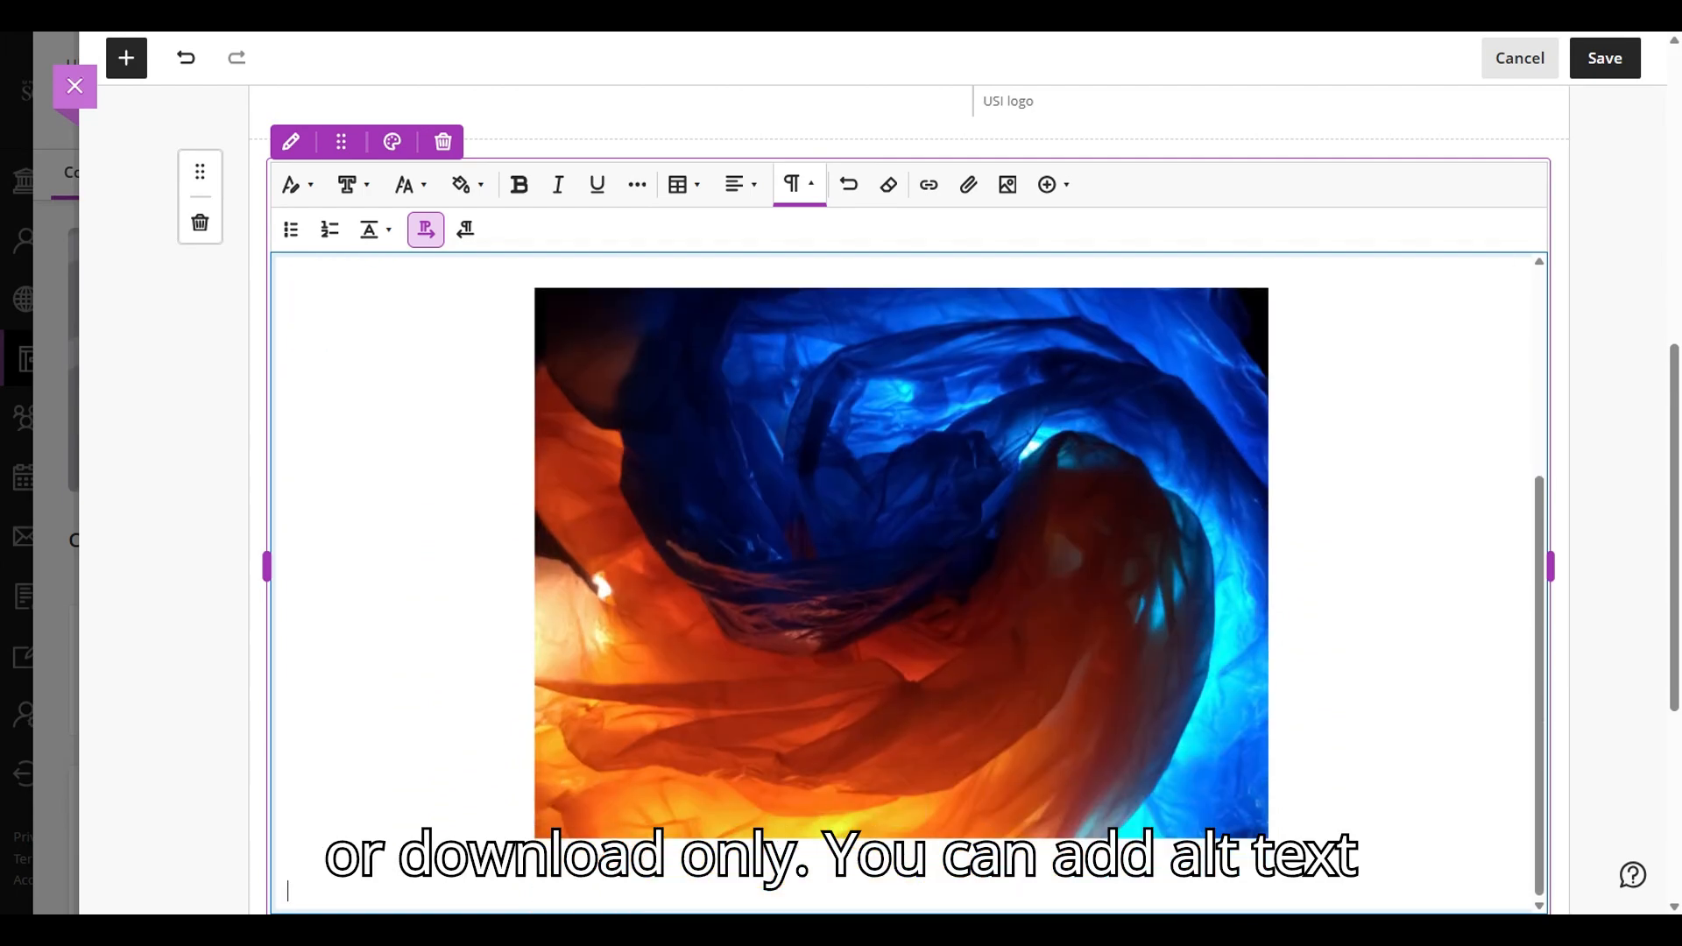
# - Shrink the inserted image proportionally to about 70% of its size
pyautogui.click(711, 545)
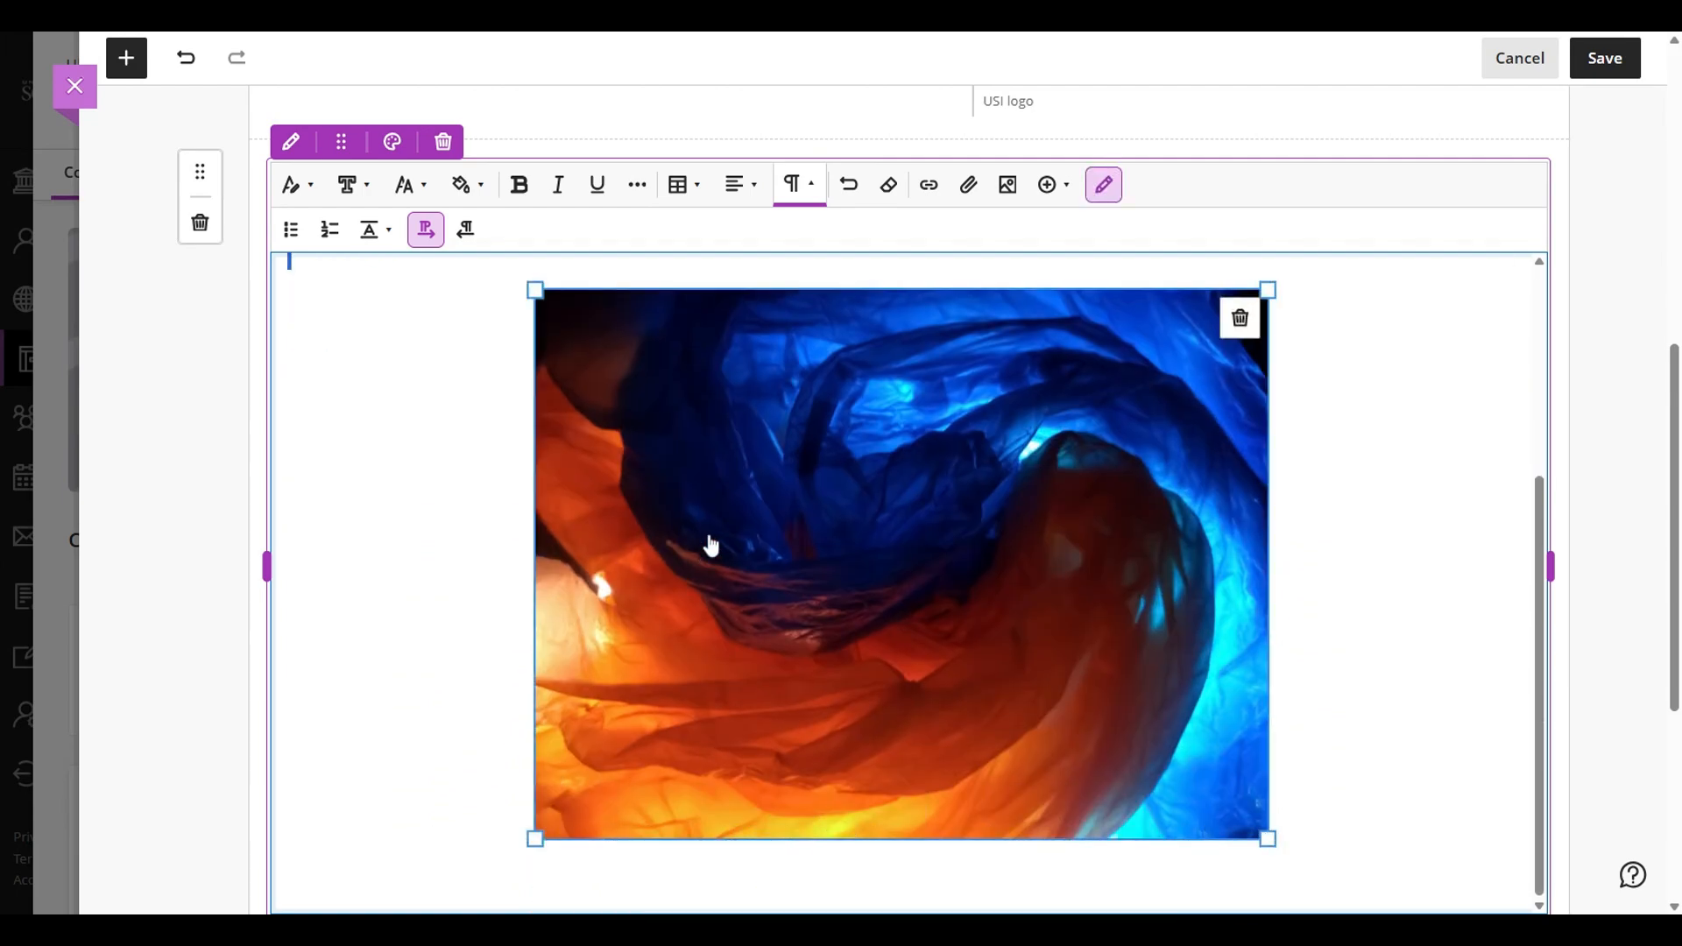
pyautogui.moveTo(529, 290); pyautogui.dragTo(754, 458)
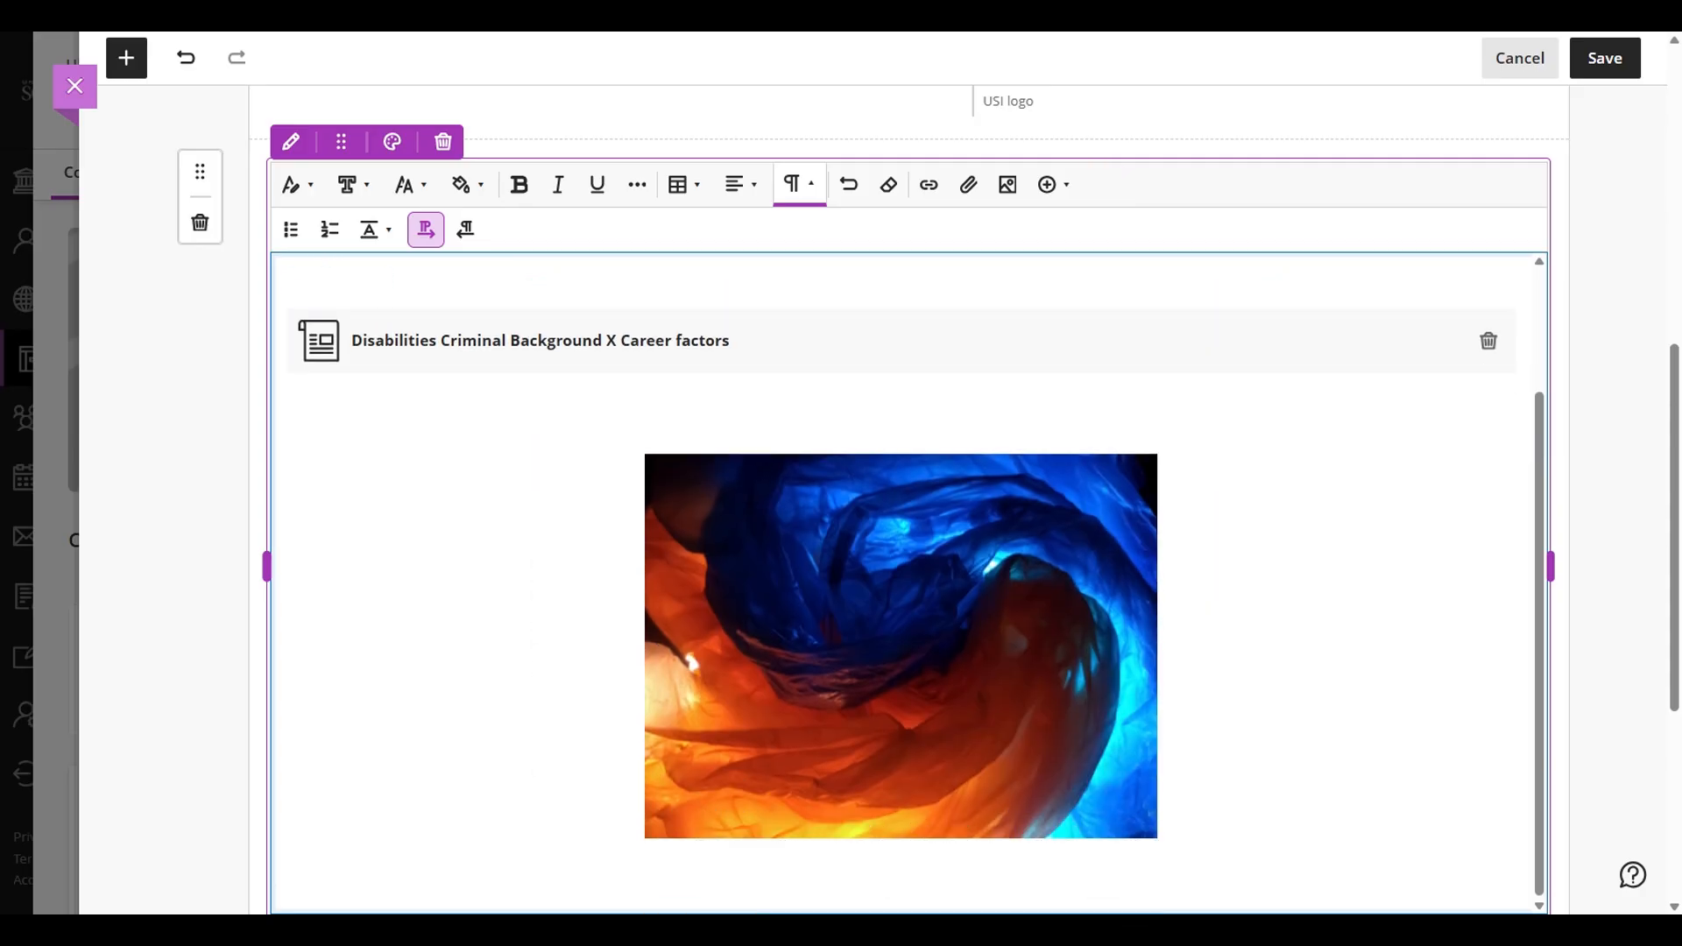
# - Try right alignment on the inserted image and set it back to left alignment
pyautogui.click(810, 603)
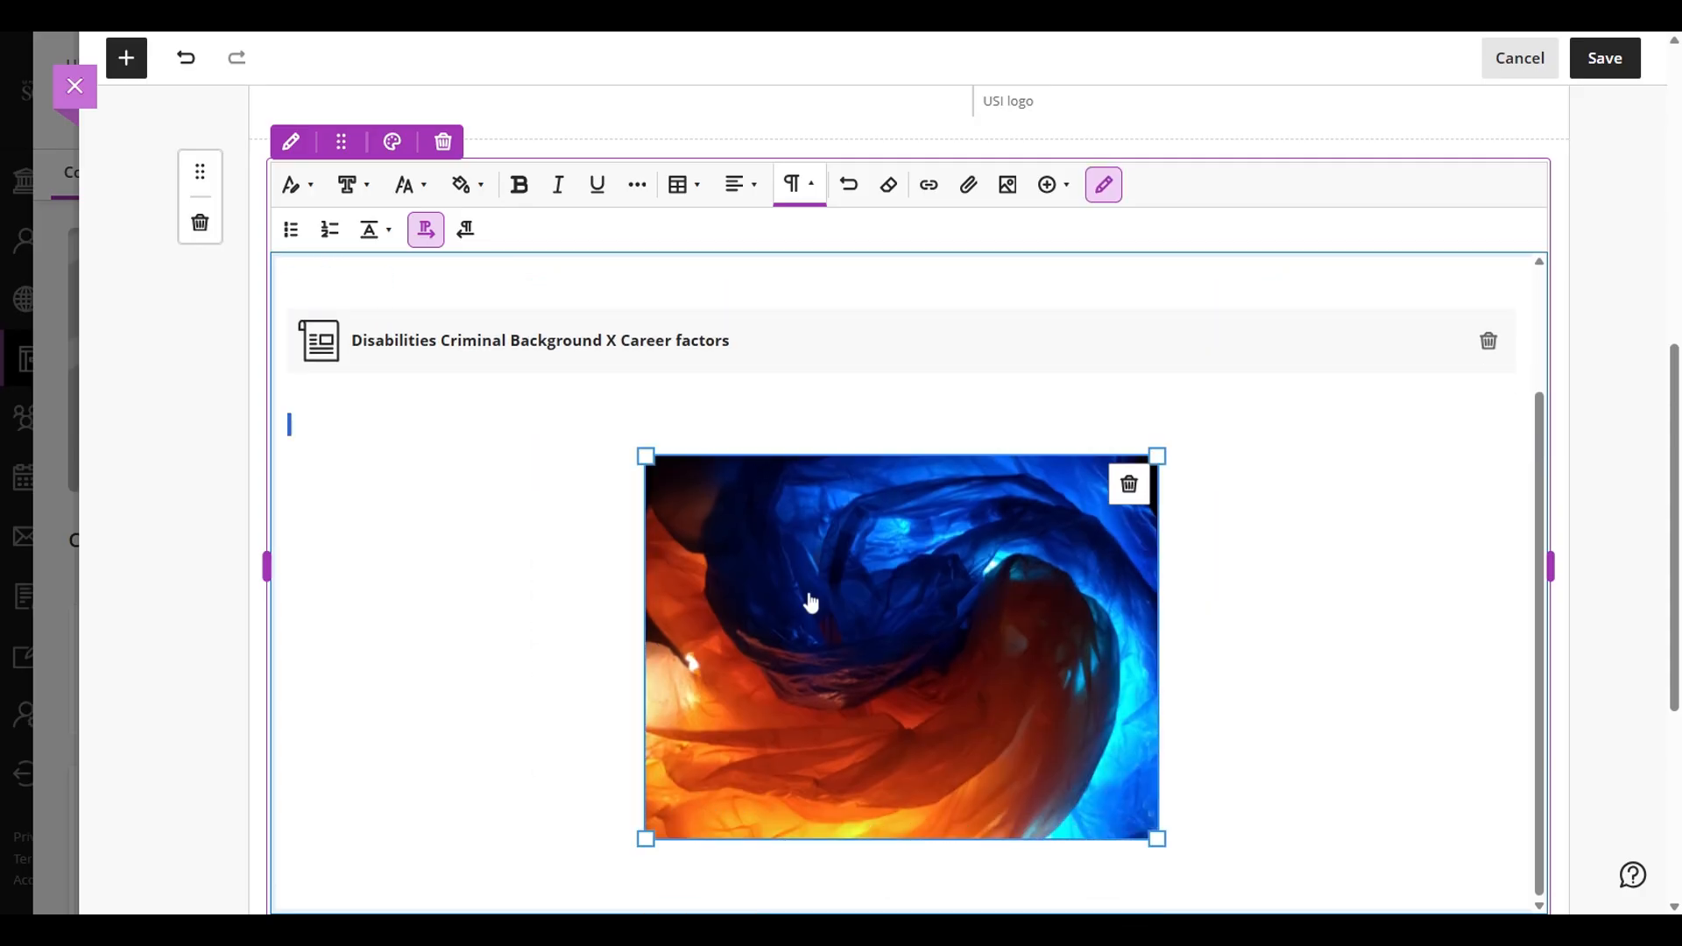
pyautogui.click(740, 184)
pyautogui.click(782, 325)
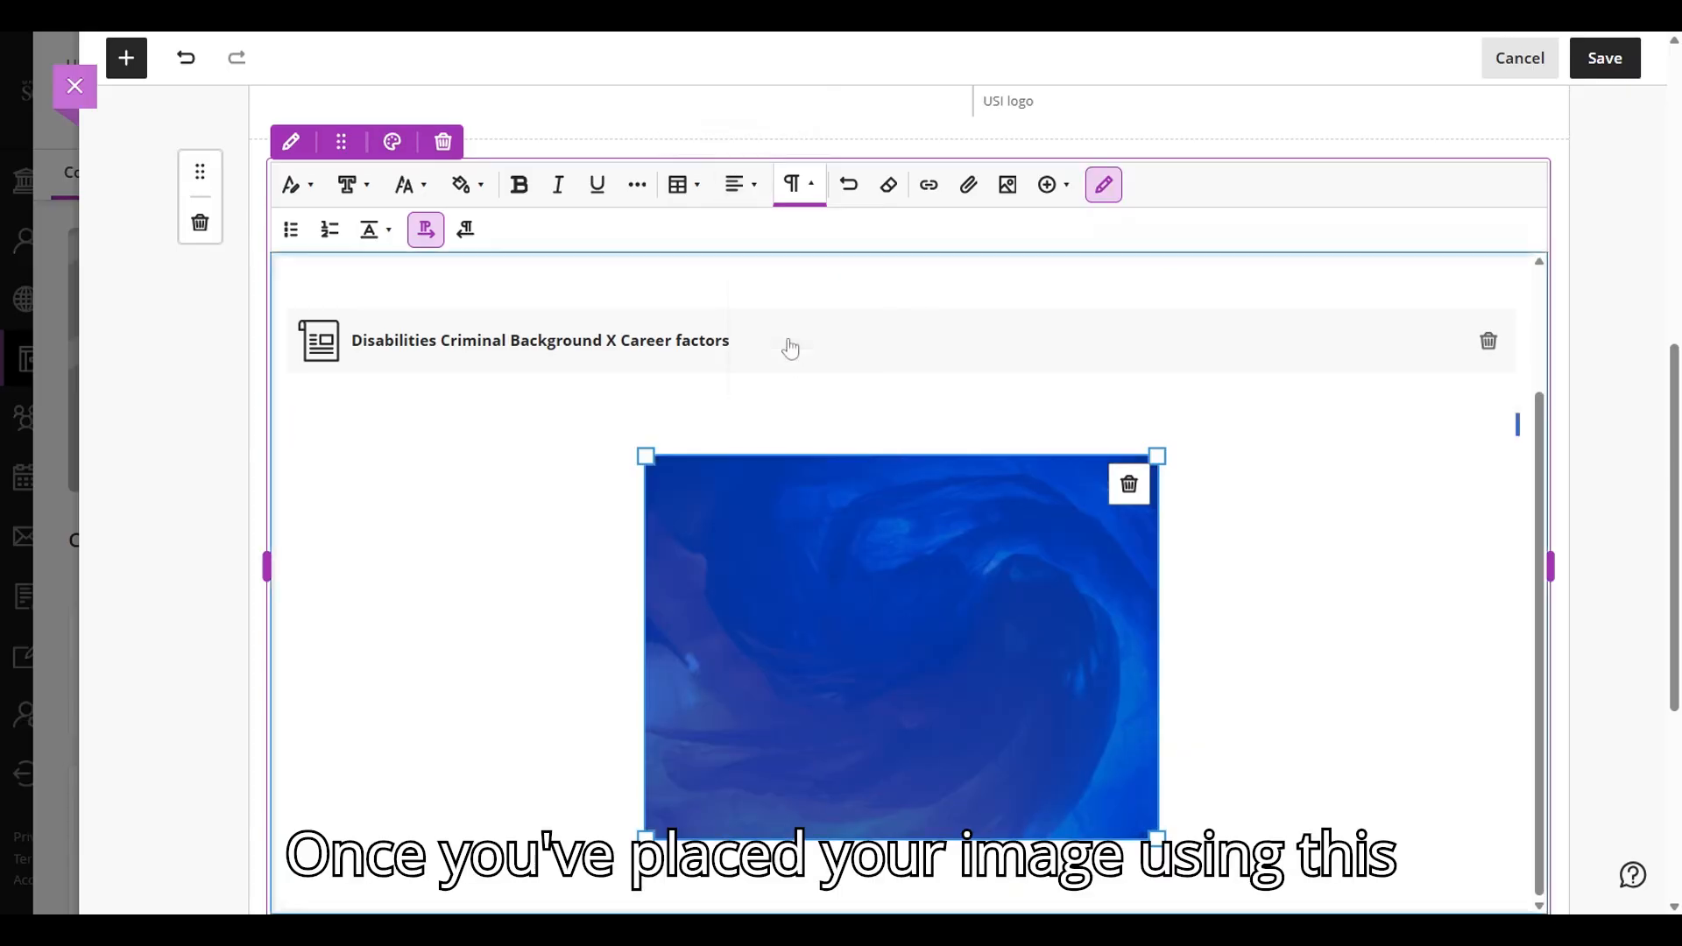
pyautogui.click(745, 186)
pyautogui.click(789, 236)
# - Remove the blank line between the attachment and the image and finish editing the Section 3 block
pyautogui.click(289, 384)
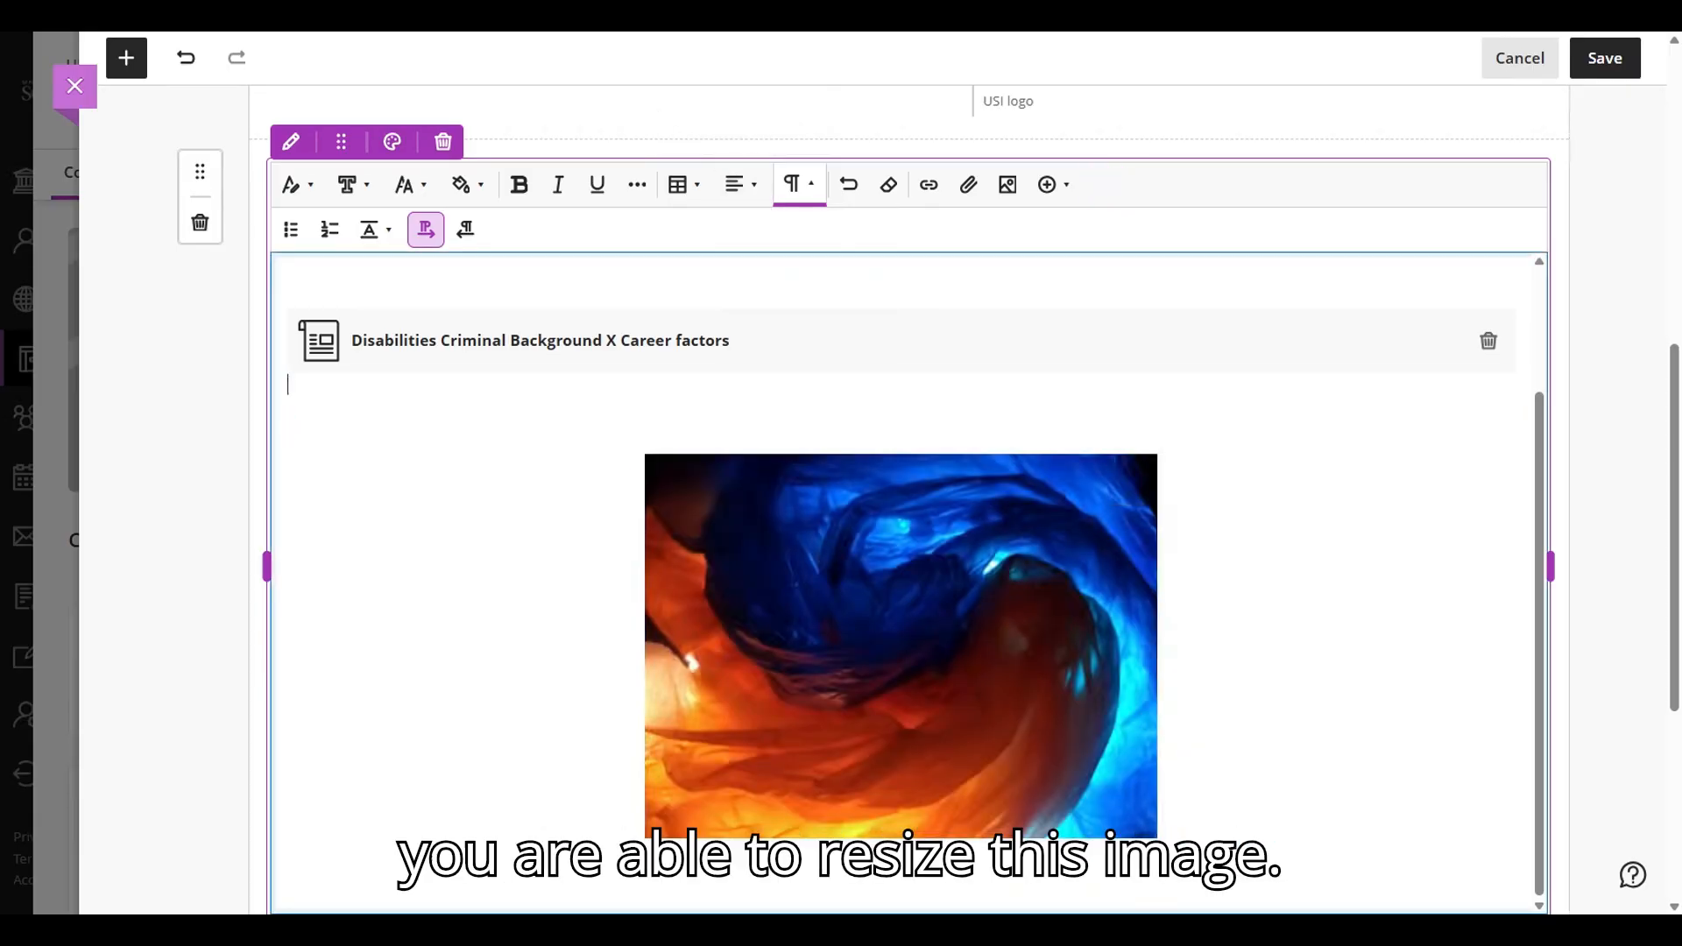
pyautogui.press('BackSpace')
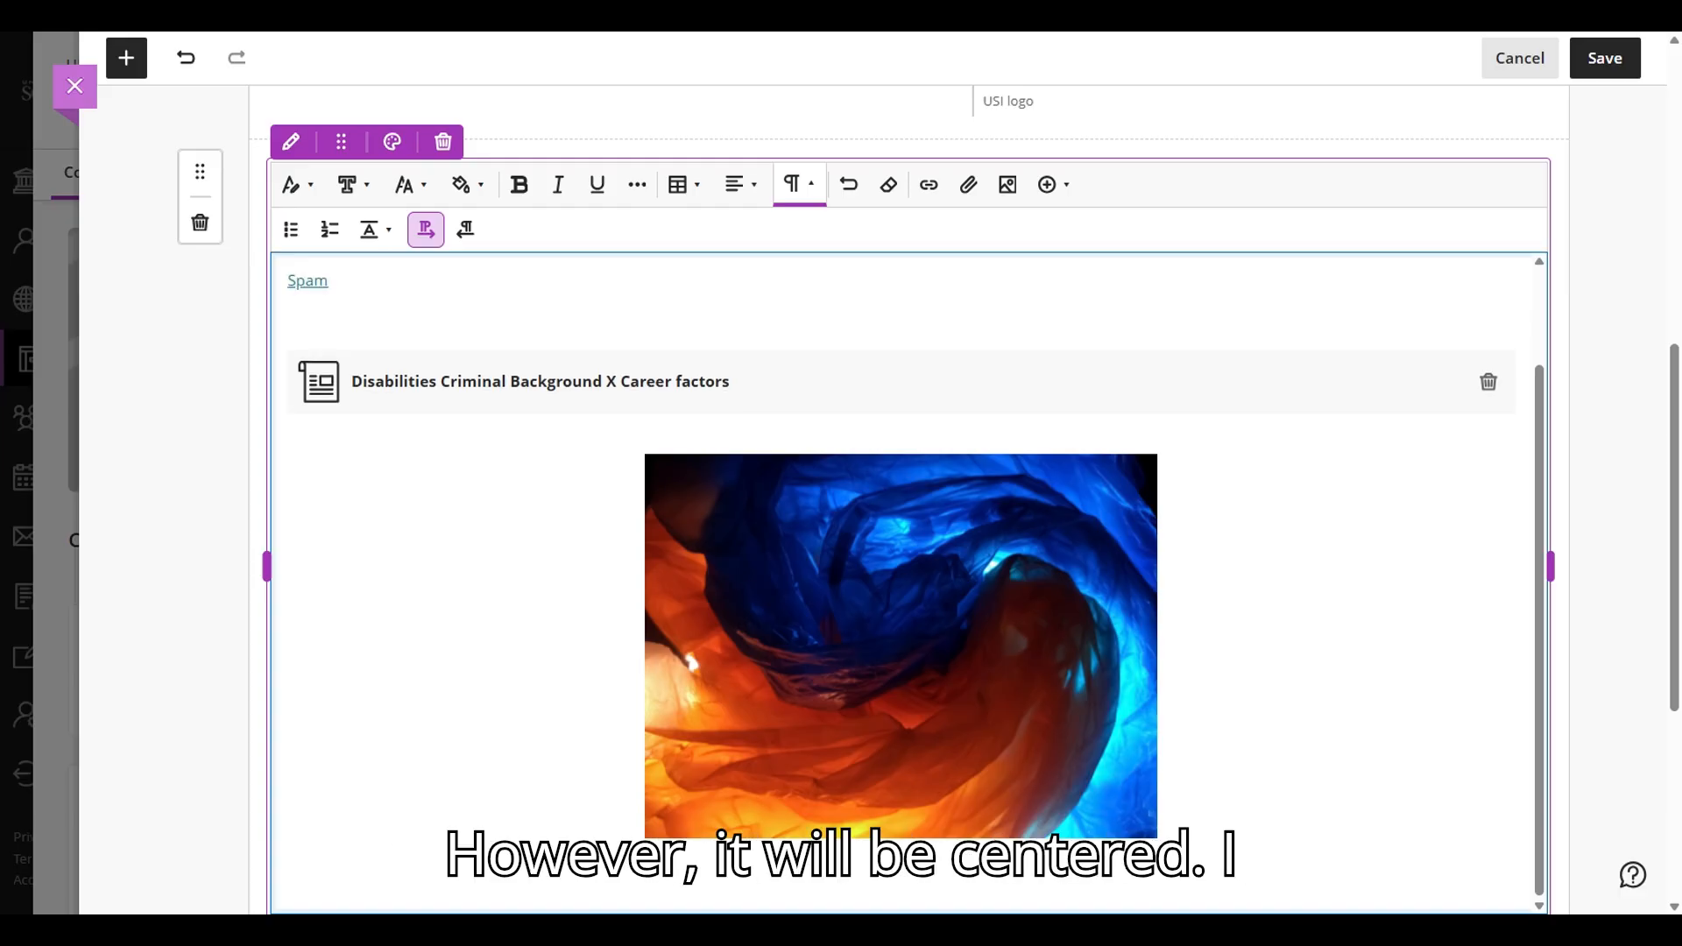
pyautogui.scroll(-5, 680, 590)
pyautogui.click(287, 446)
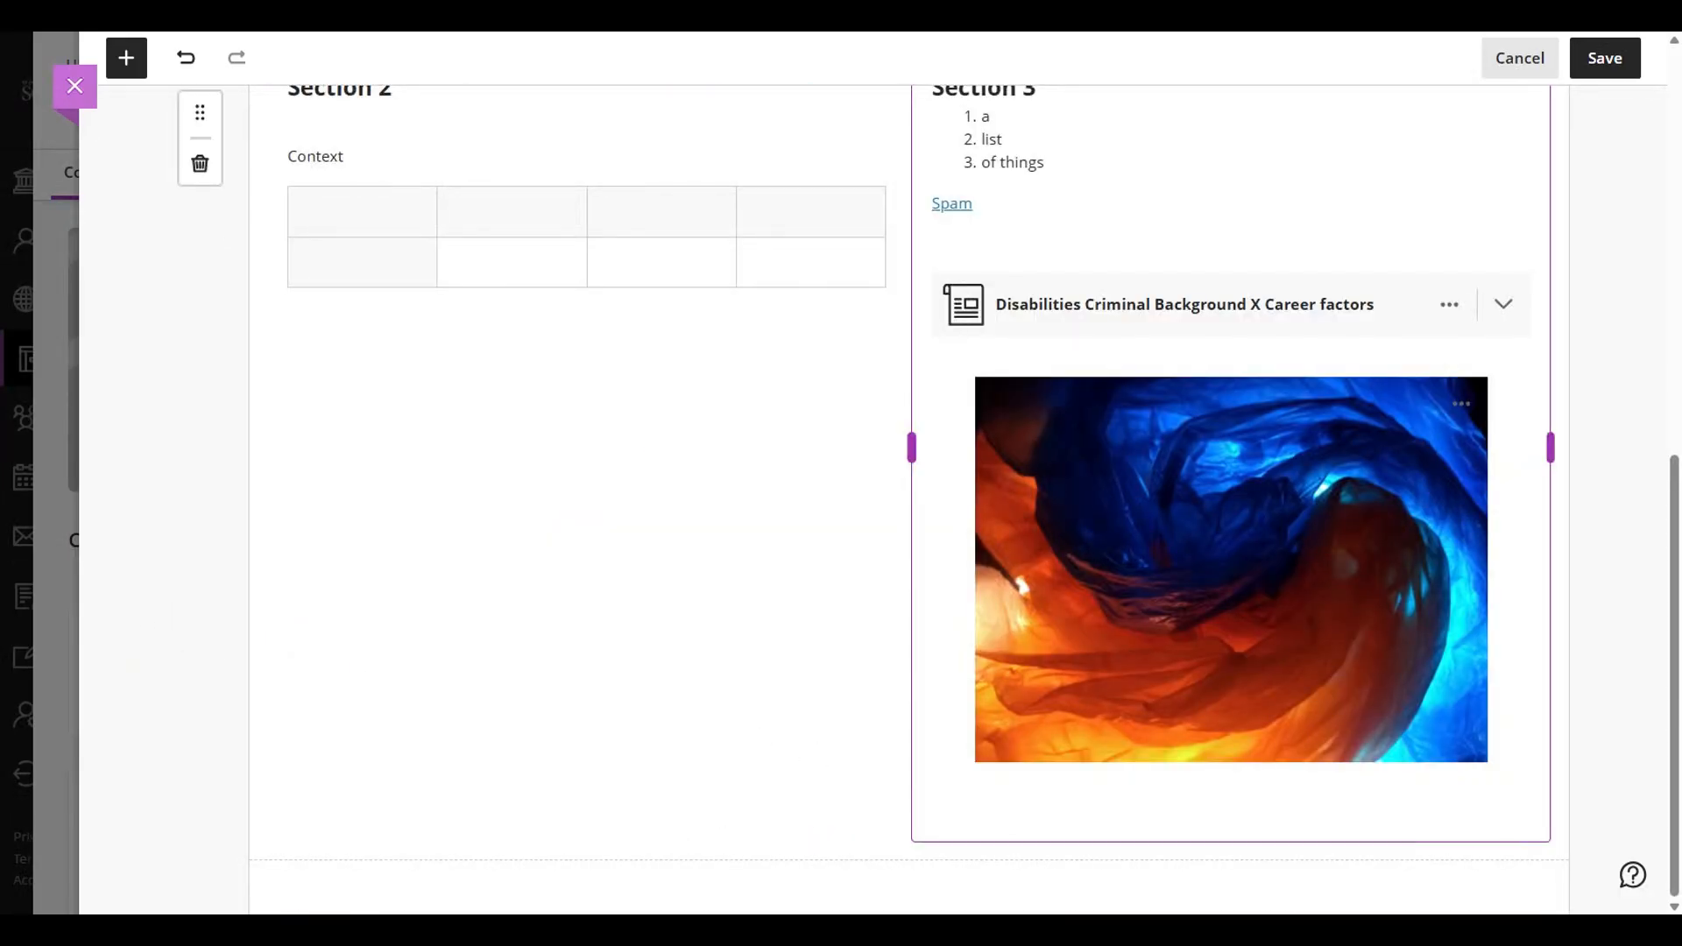
# - Add a new content block below the Section 2 and Section 3 blocks
pyautogui.click(909, 859)
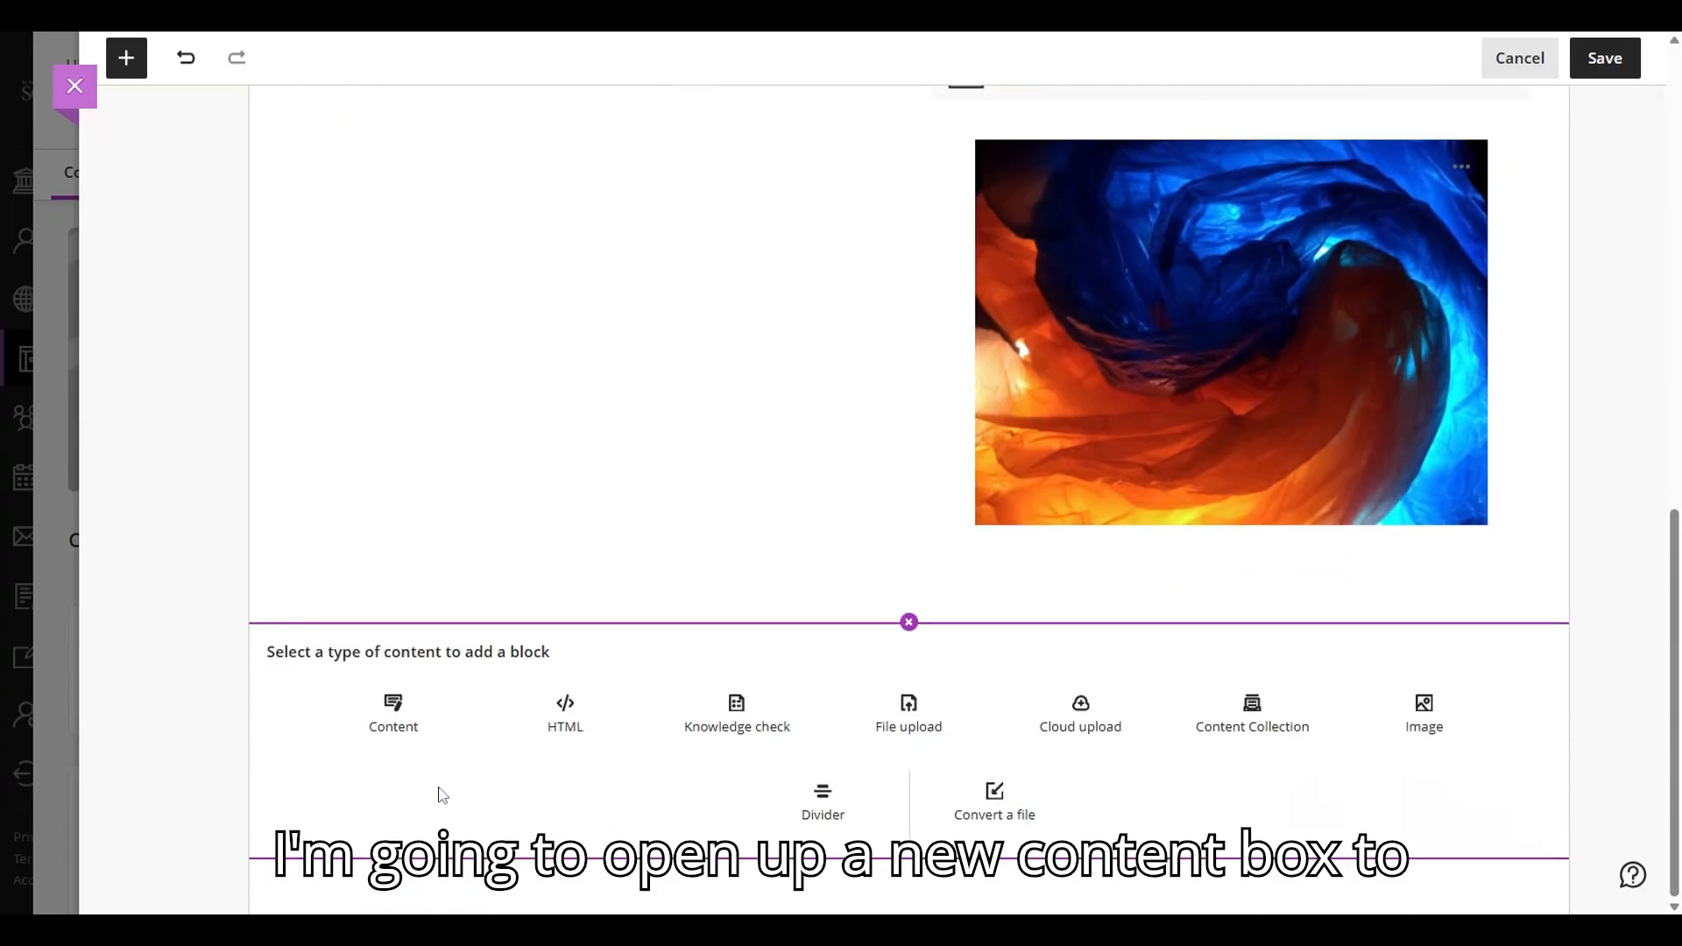
pyautogui.click(393, 713)
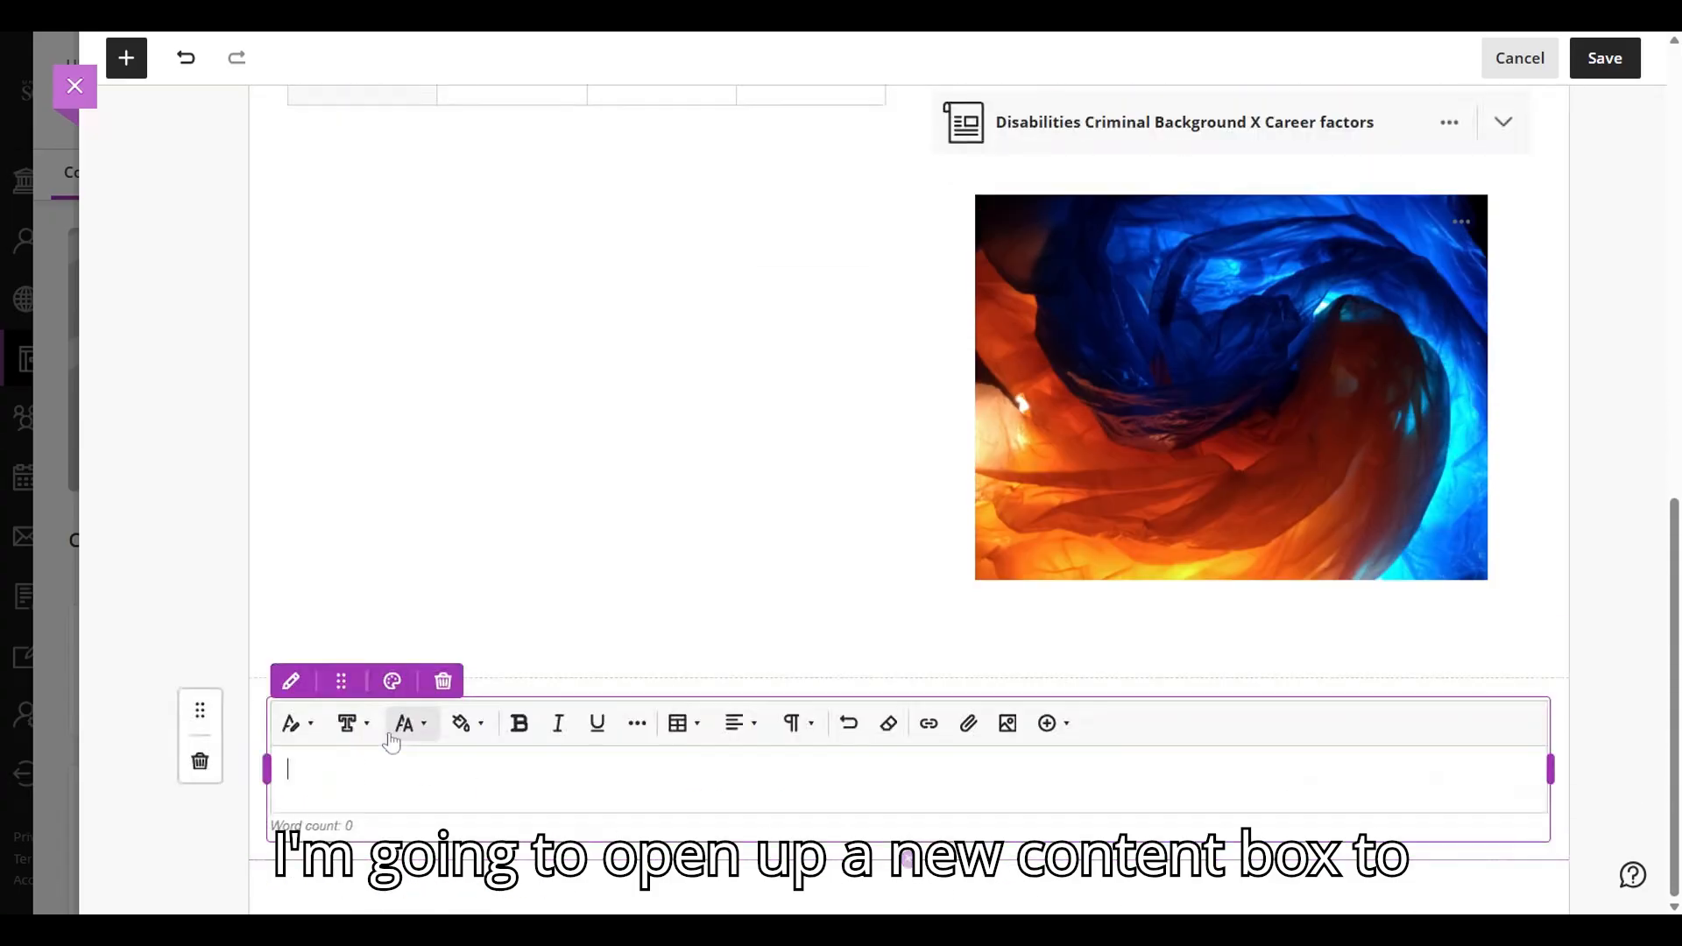
# - View the math formula editor for the new block and close it without inserting anything
pyautogui.click(1071, 730)
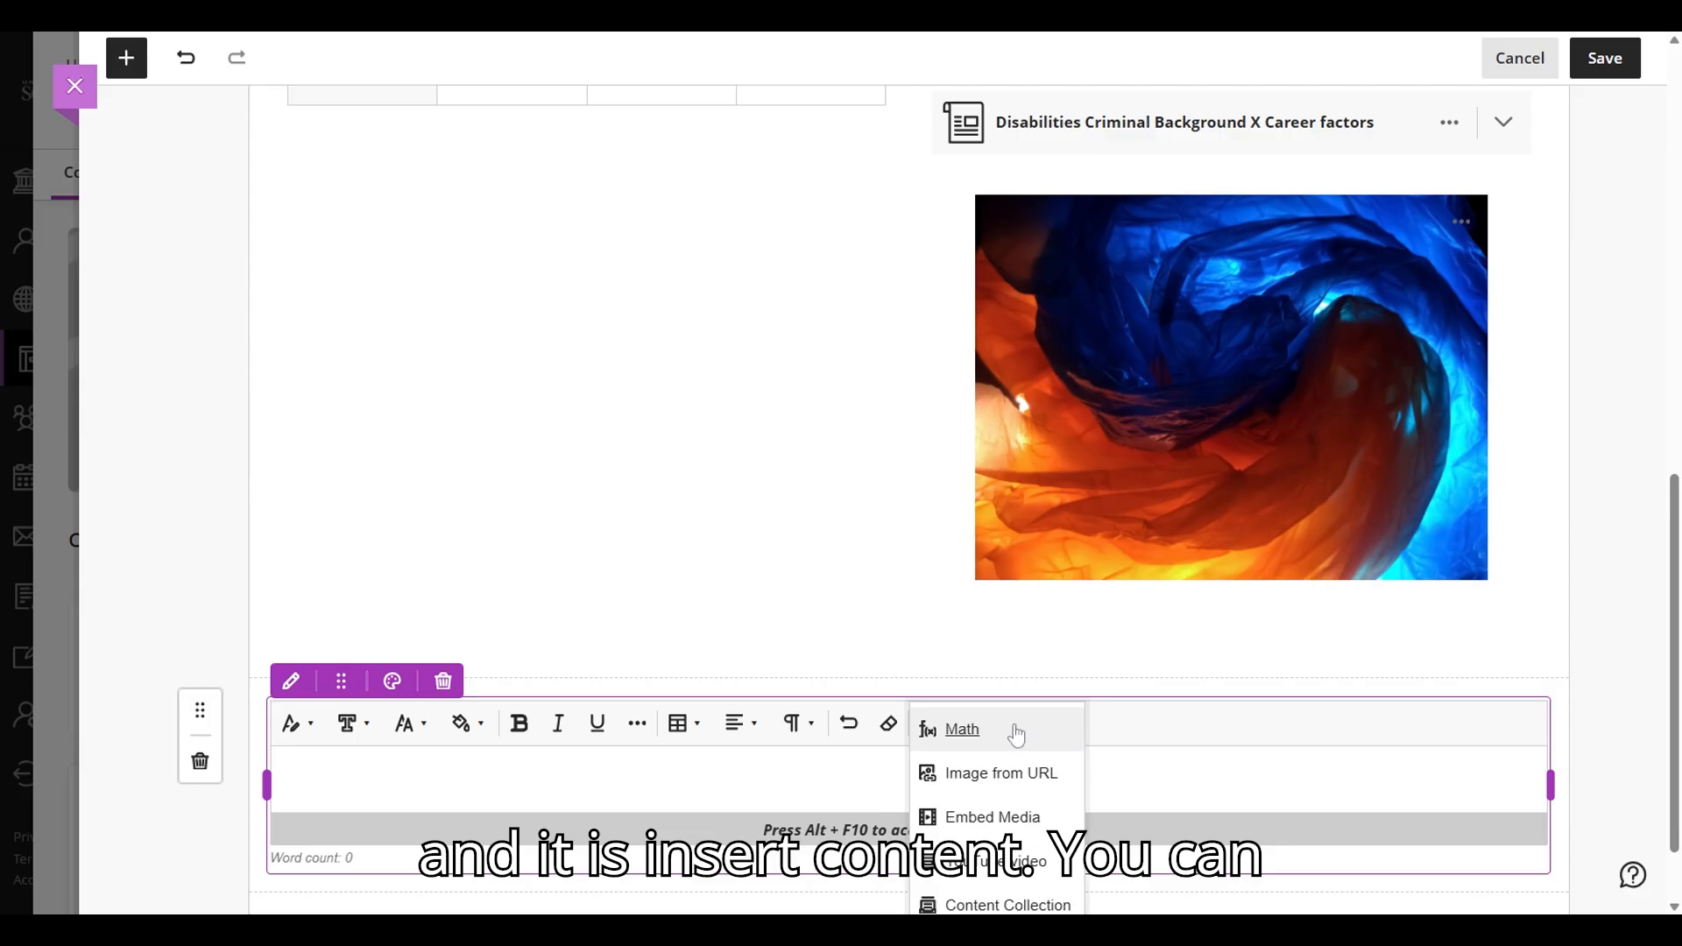
pyautogui.scroll(-1, 971, 680)
pyautogui.click(967, 632)
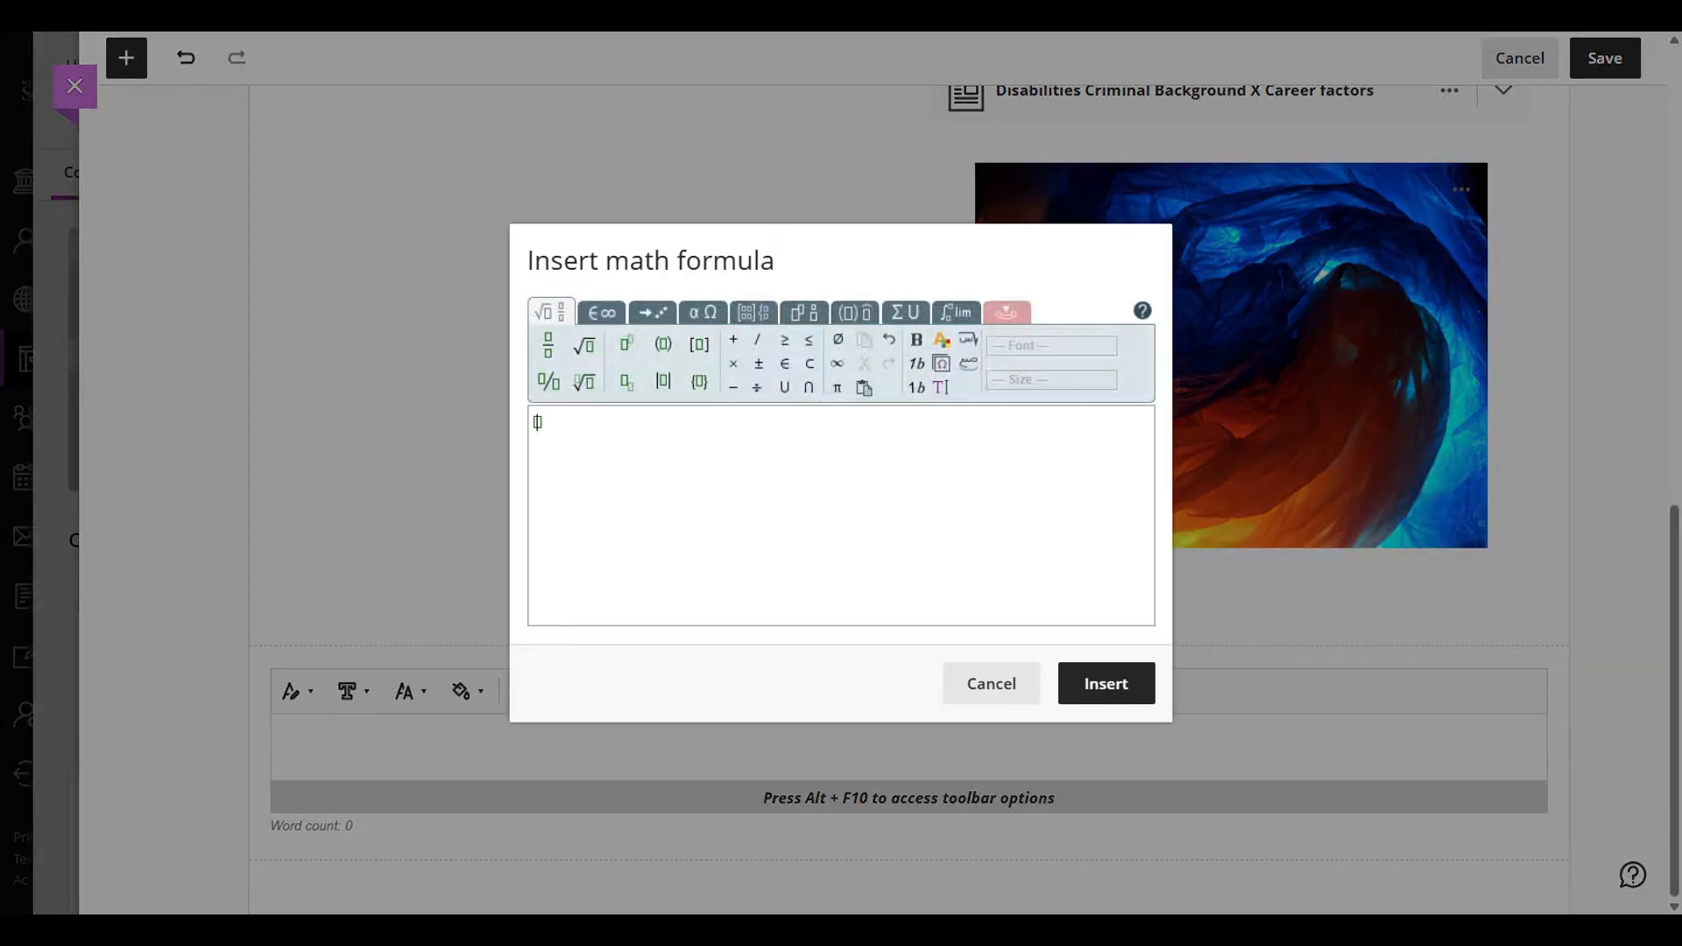
pyautogui.click(985, 689)
pyautogui.click(1051, 690)
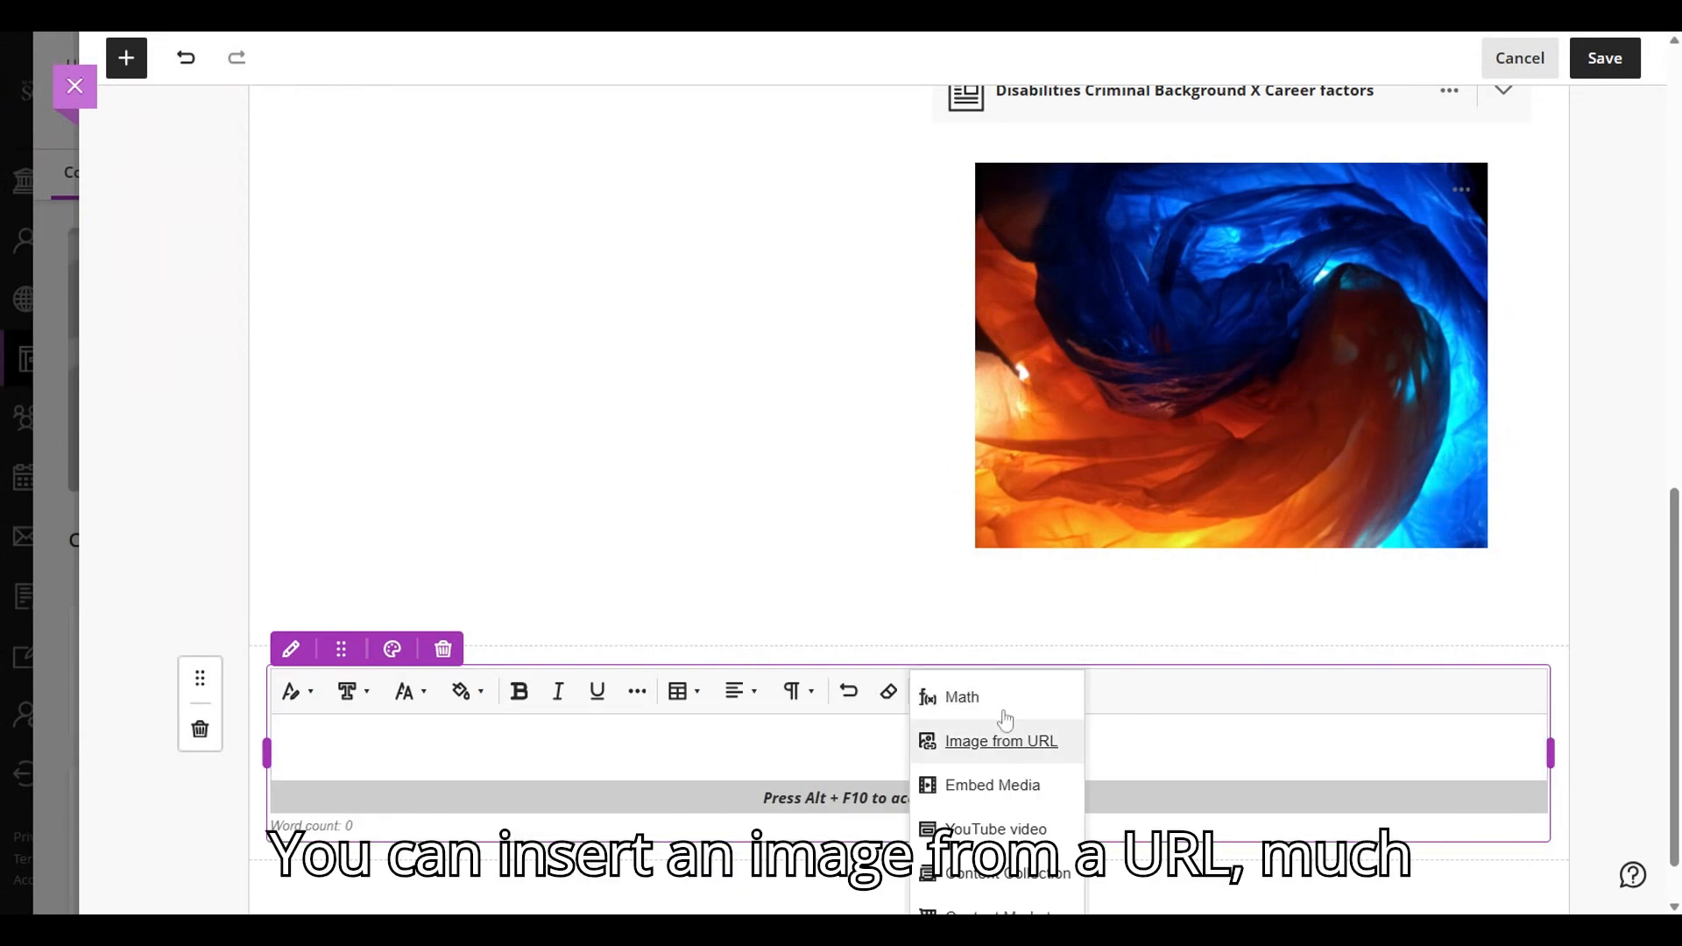
pyautogui.click(964, 785)
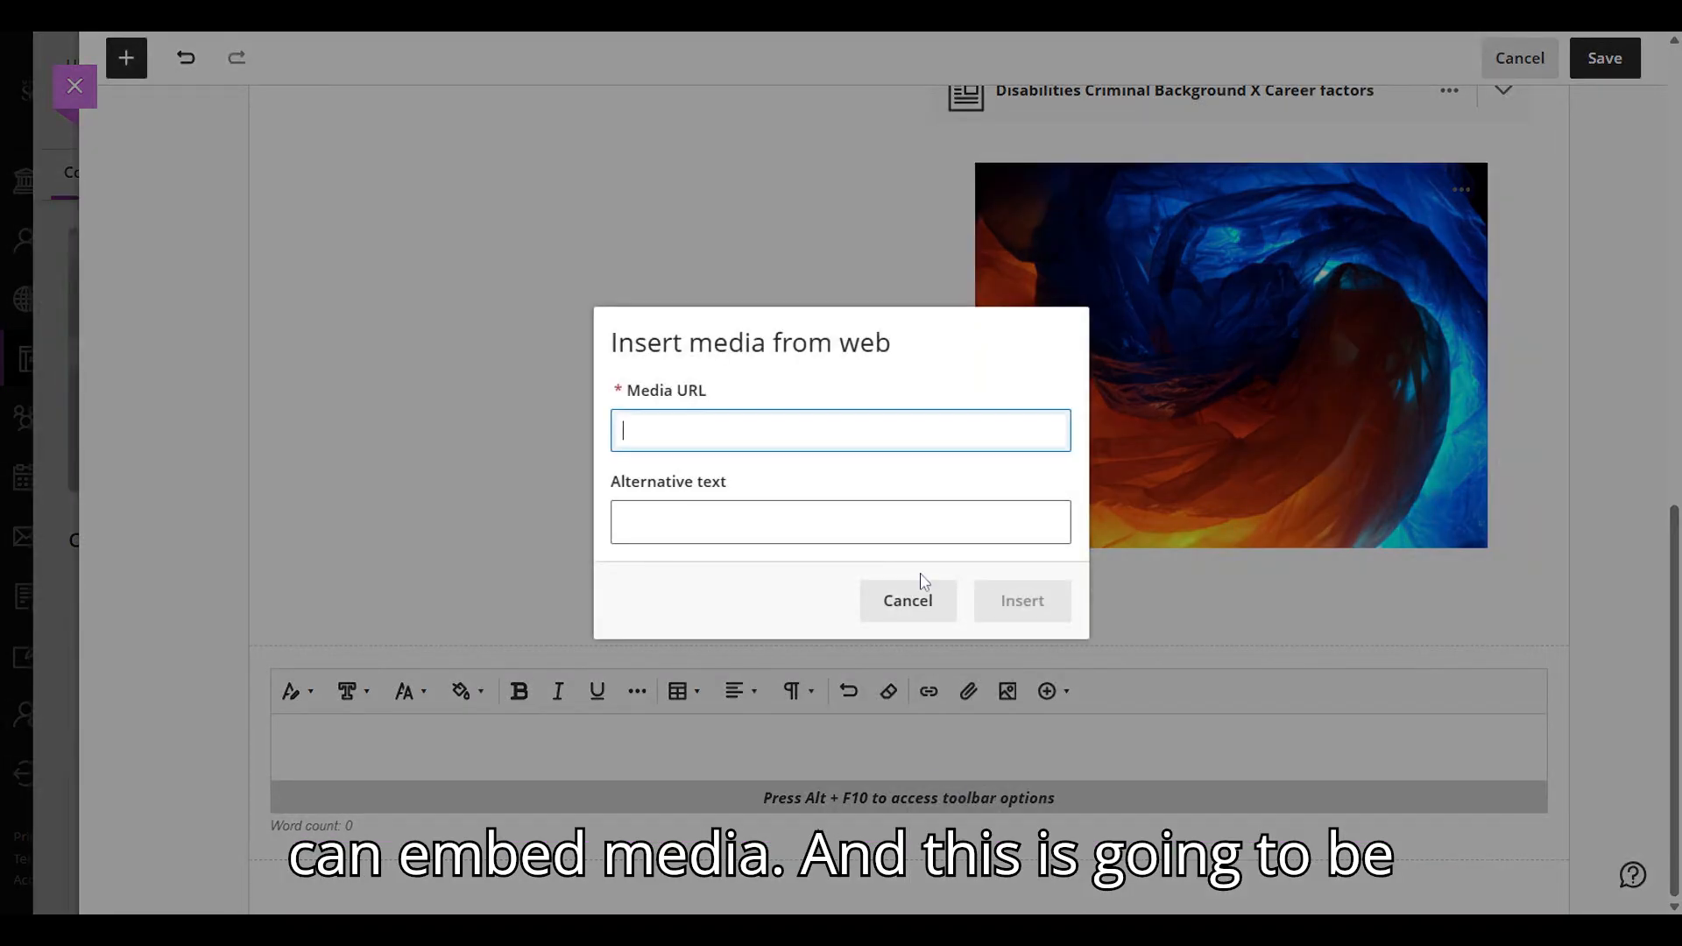
pyautogui.click(675, 35)
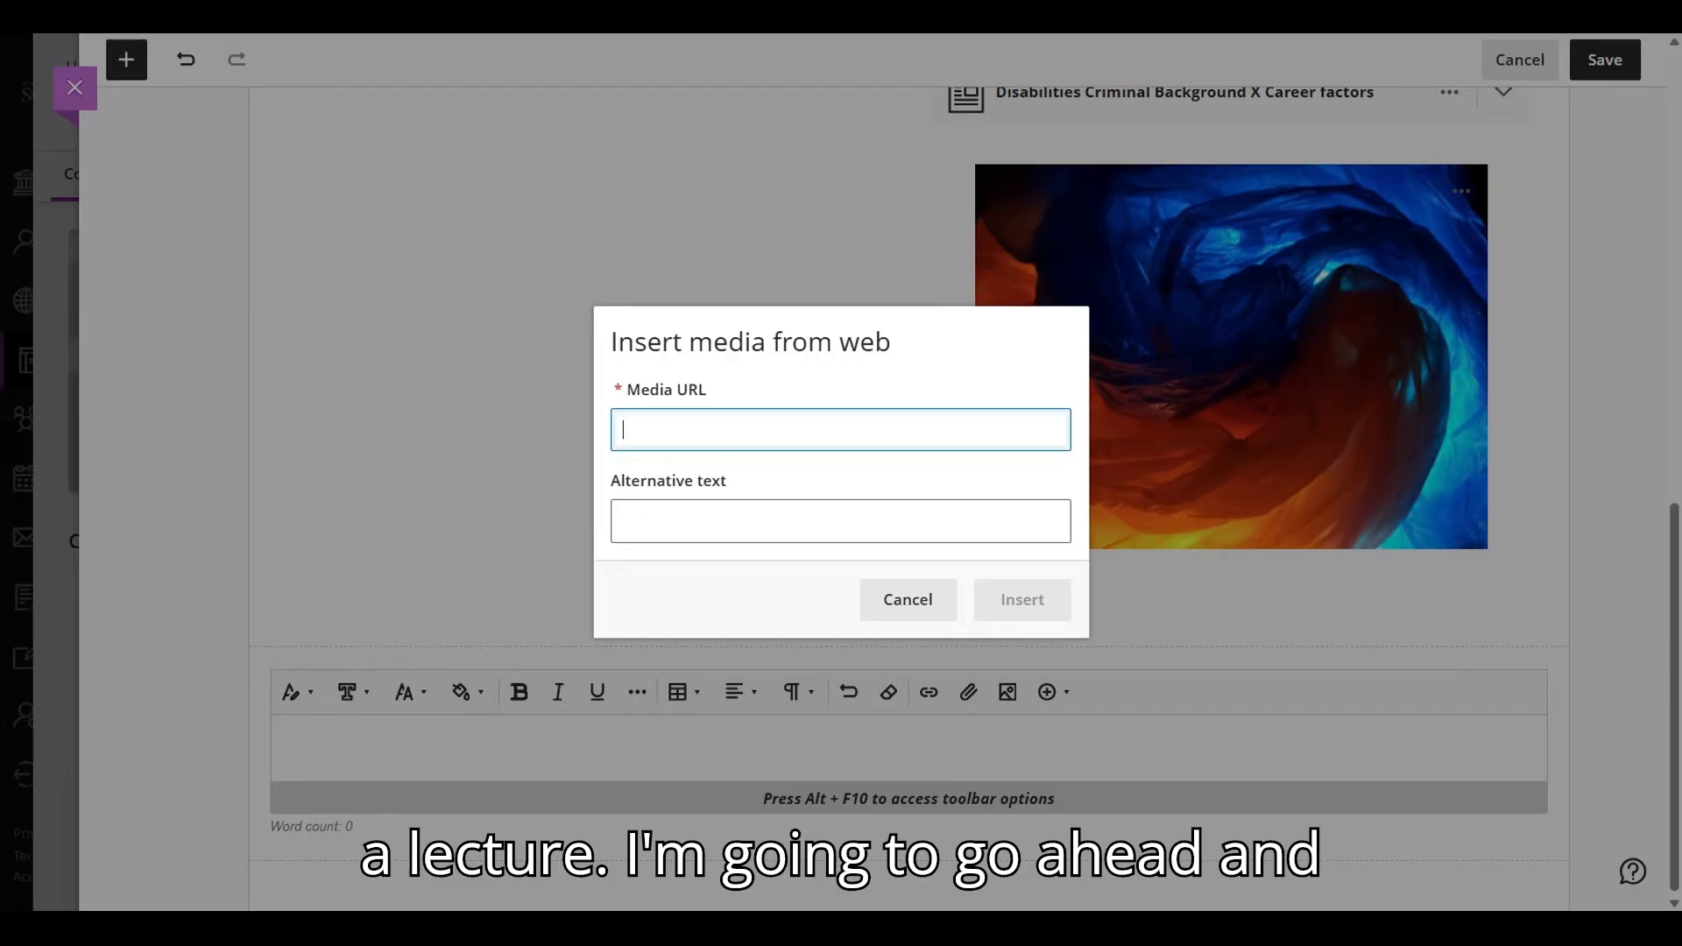
pyautogui.write('https://usi.voicethread.com/app/player/?threadId=30155489')
pyautogui.click(680, 520)
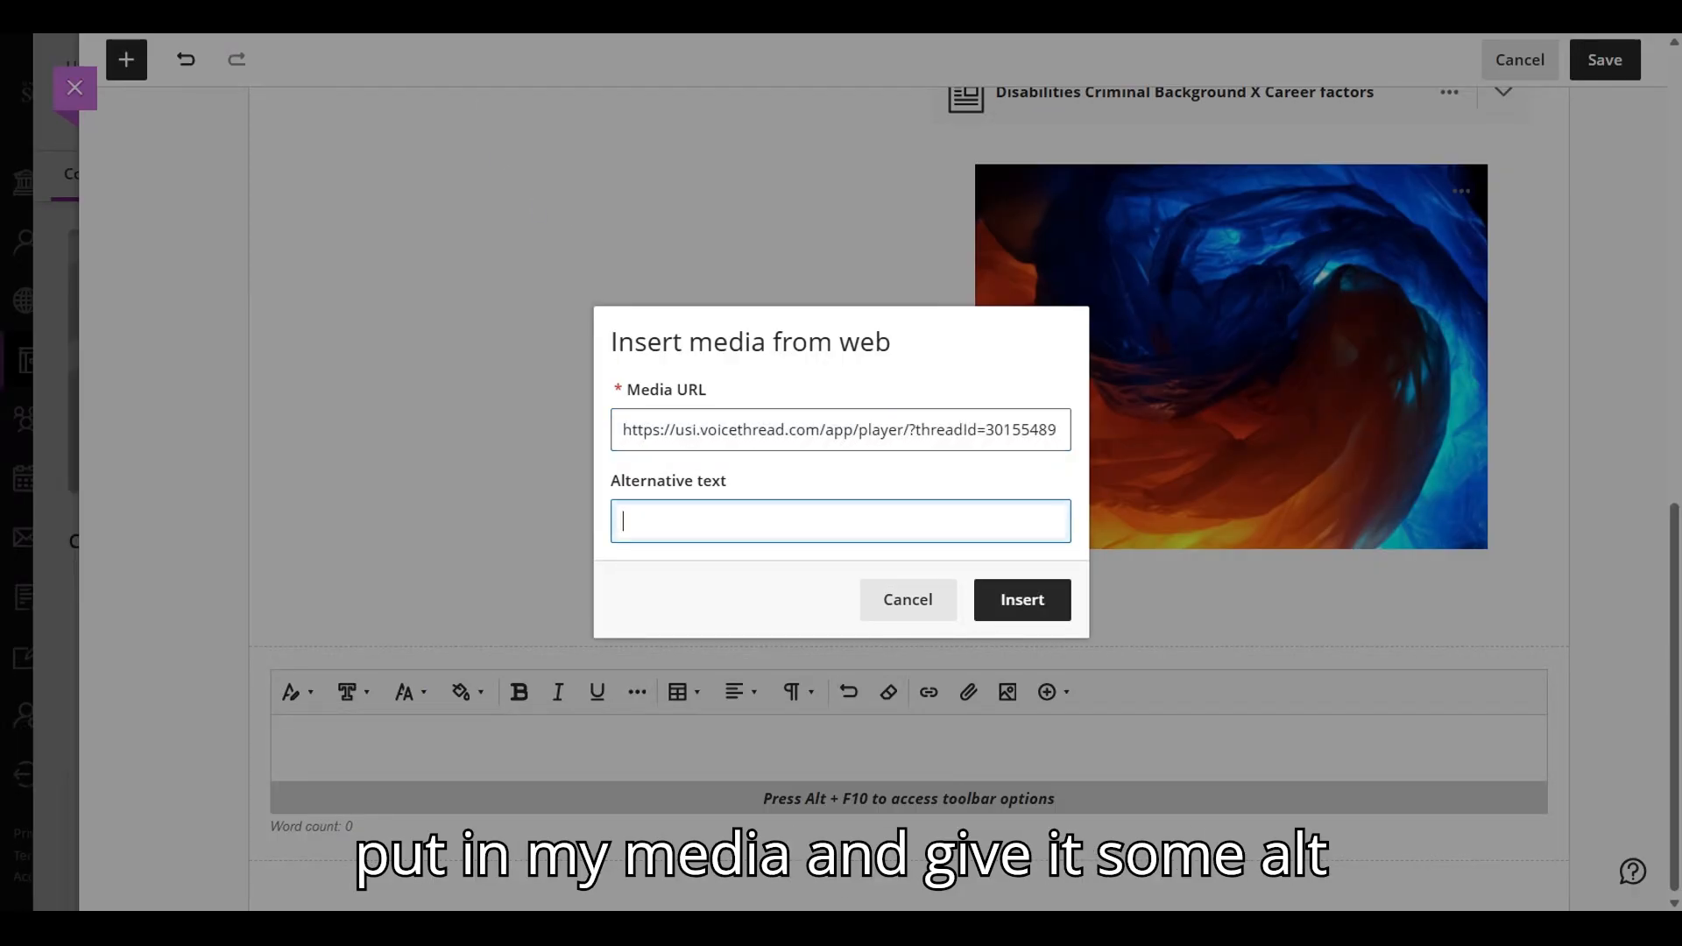
pyautogui.write('alt text')
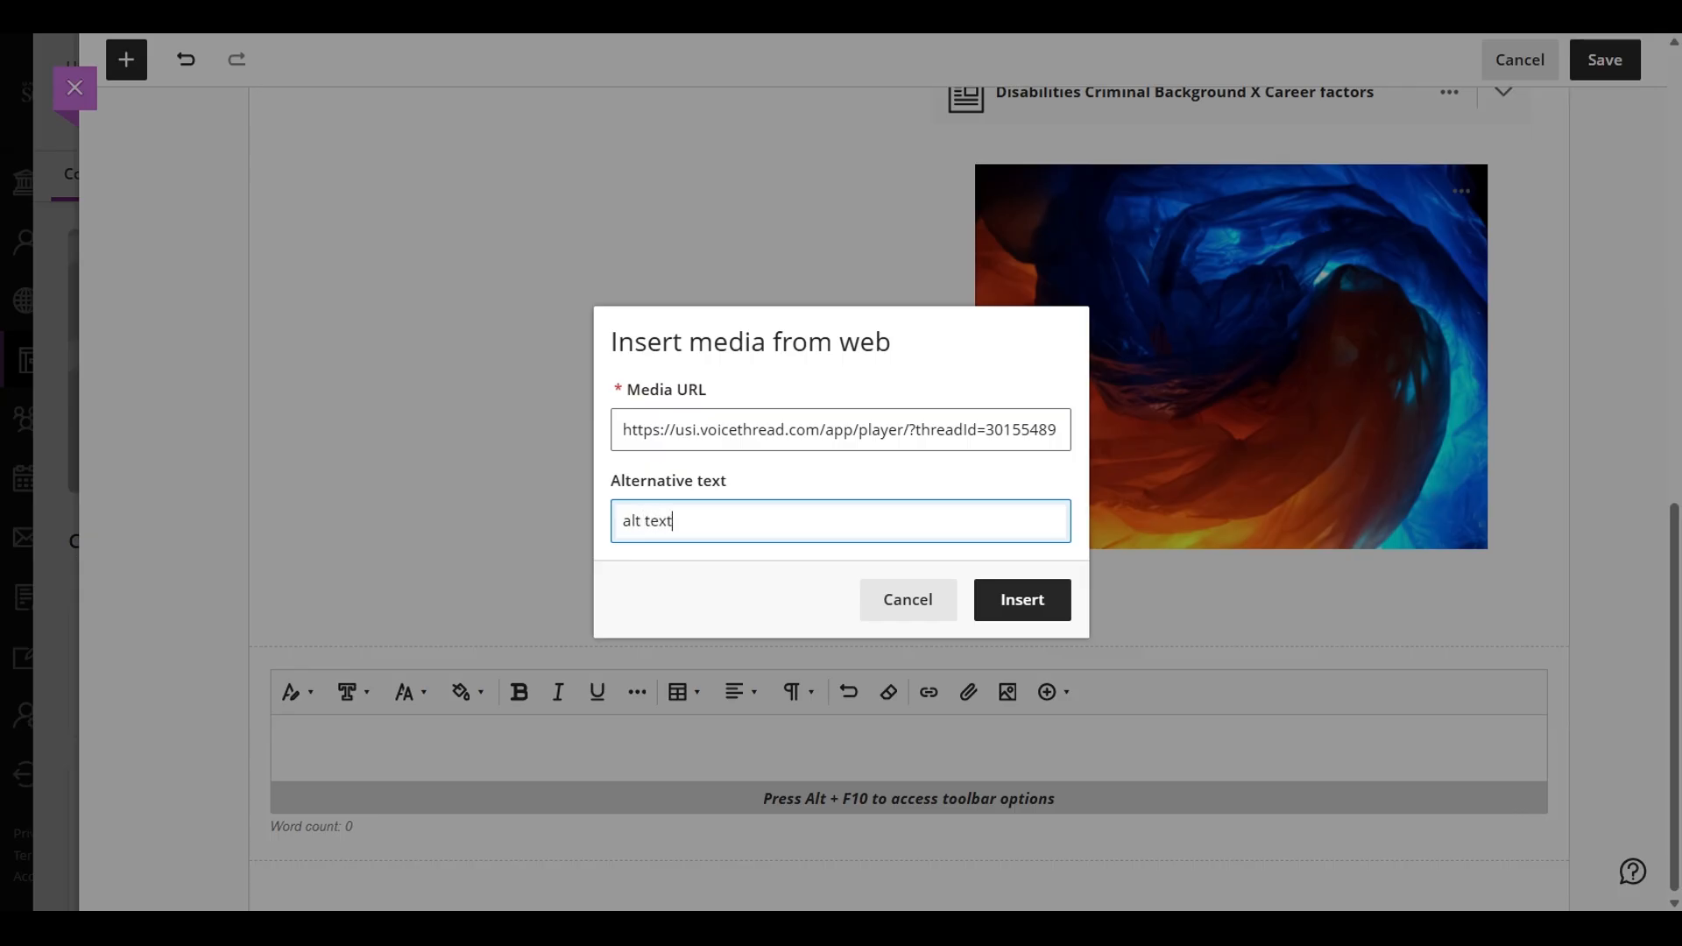
pyautogui.click(1013, 593)
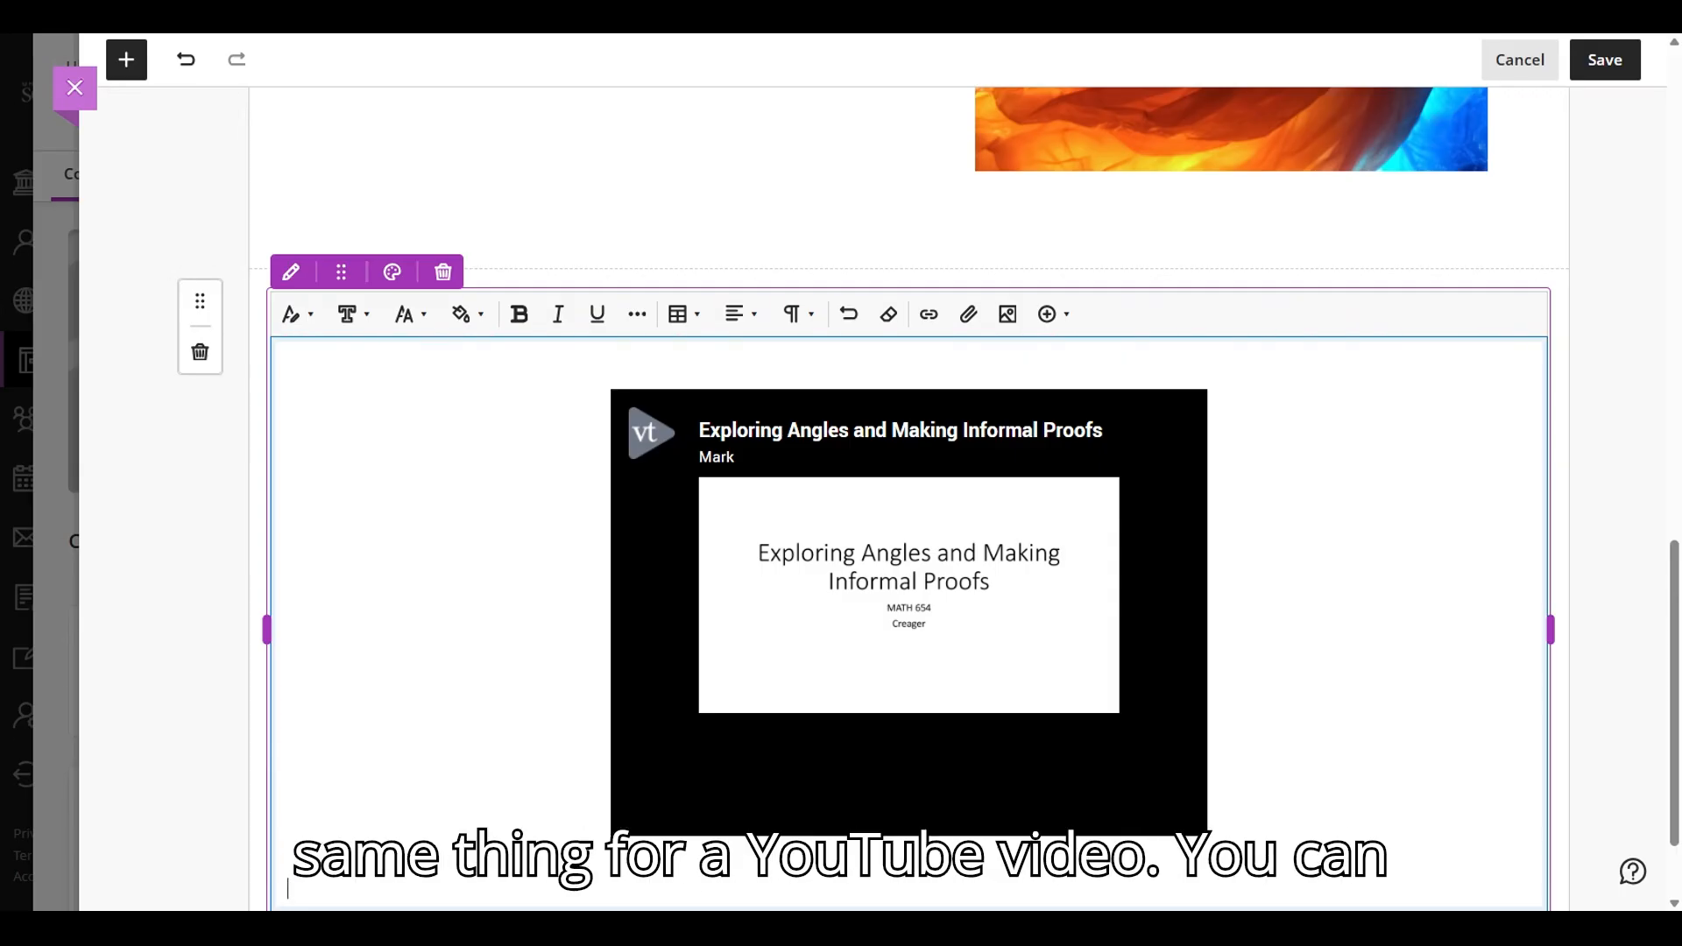
# - Look at the YouTube video search and the other insertable content types without inserting anything
pyautogui.click(1051, 314)
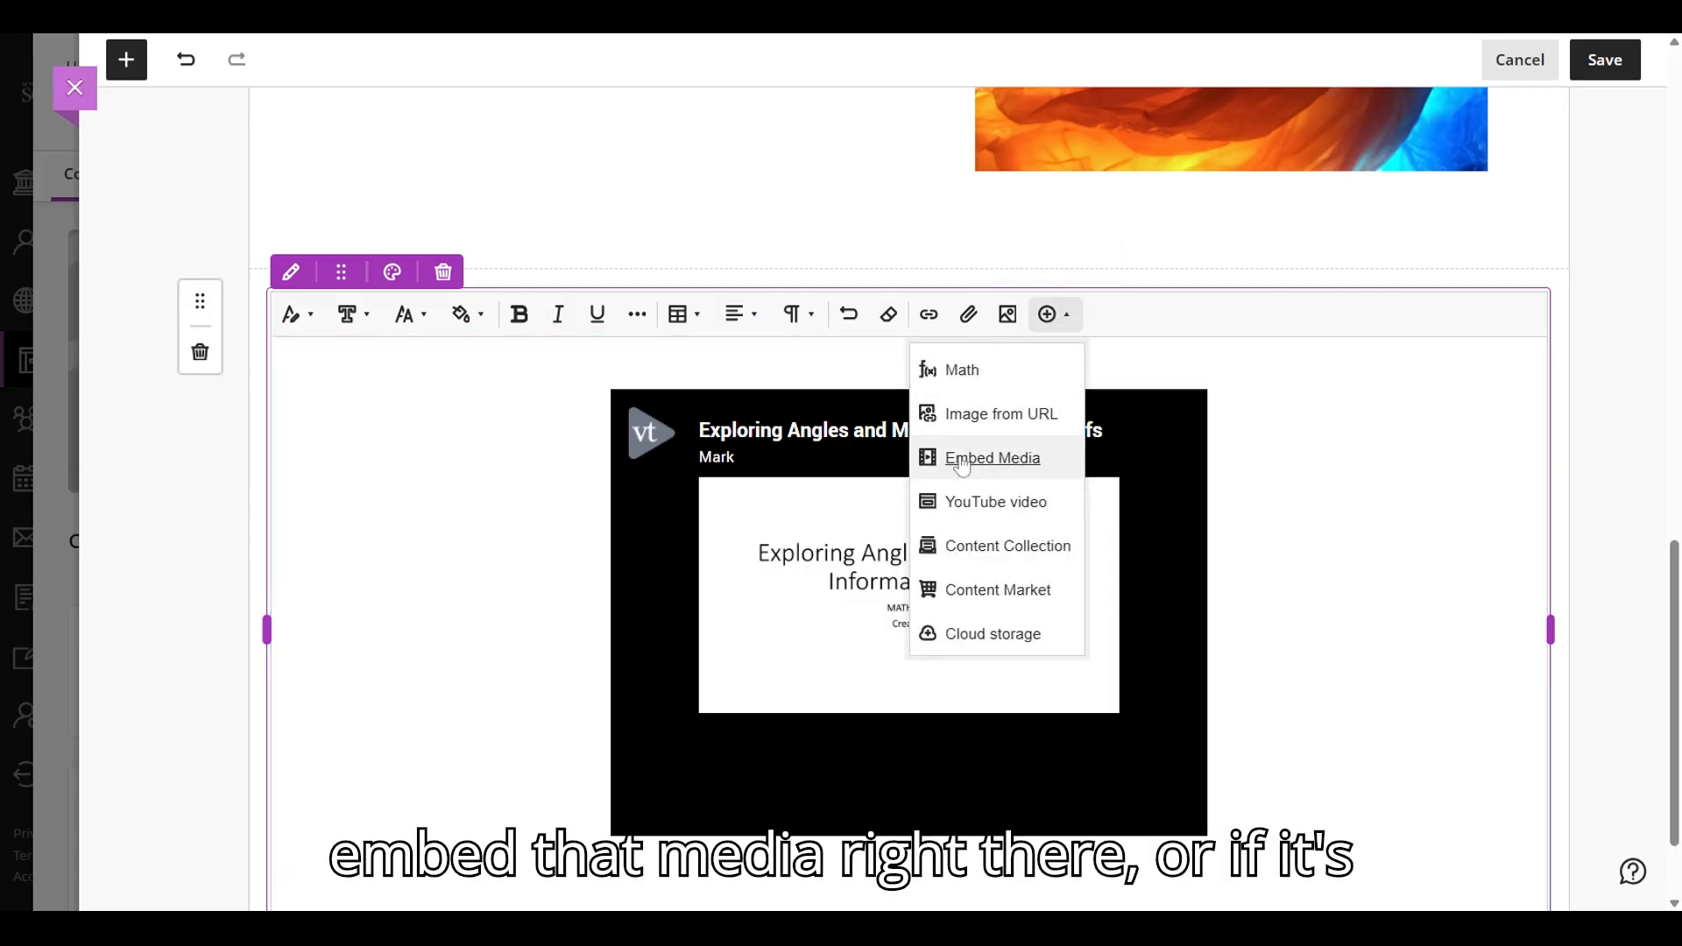
pyautogui.click(977, 508)
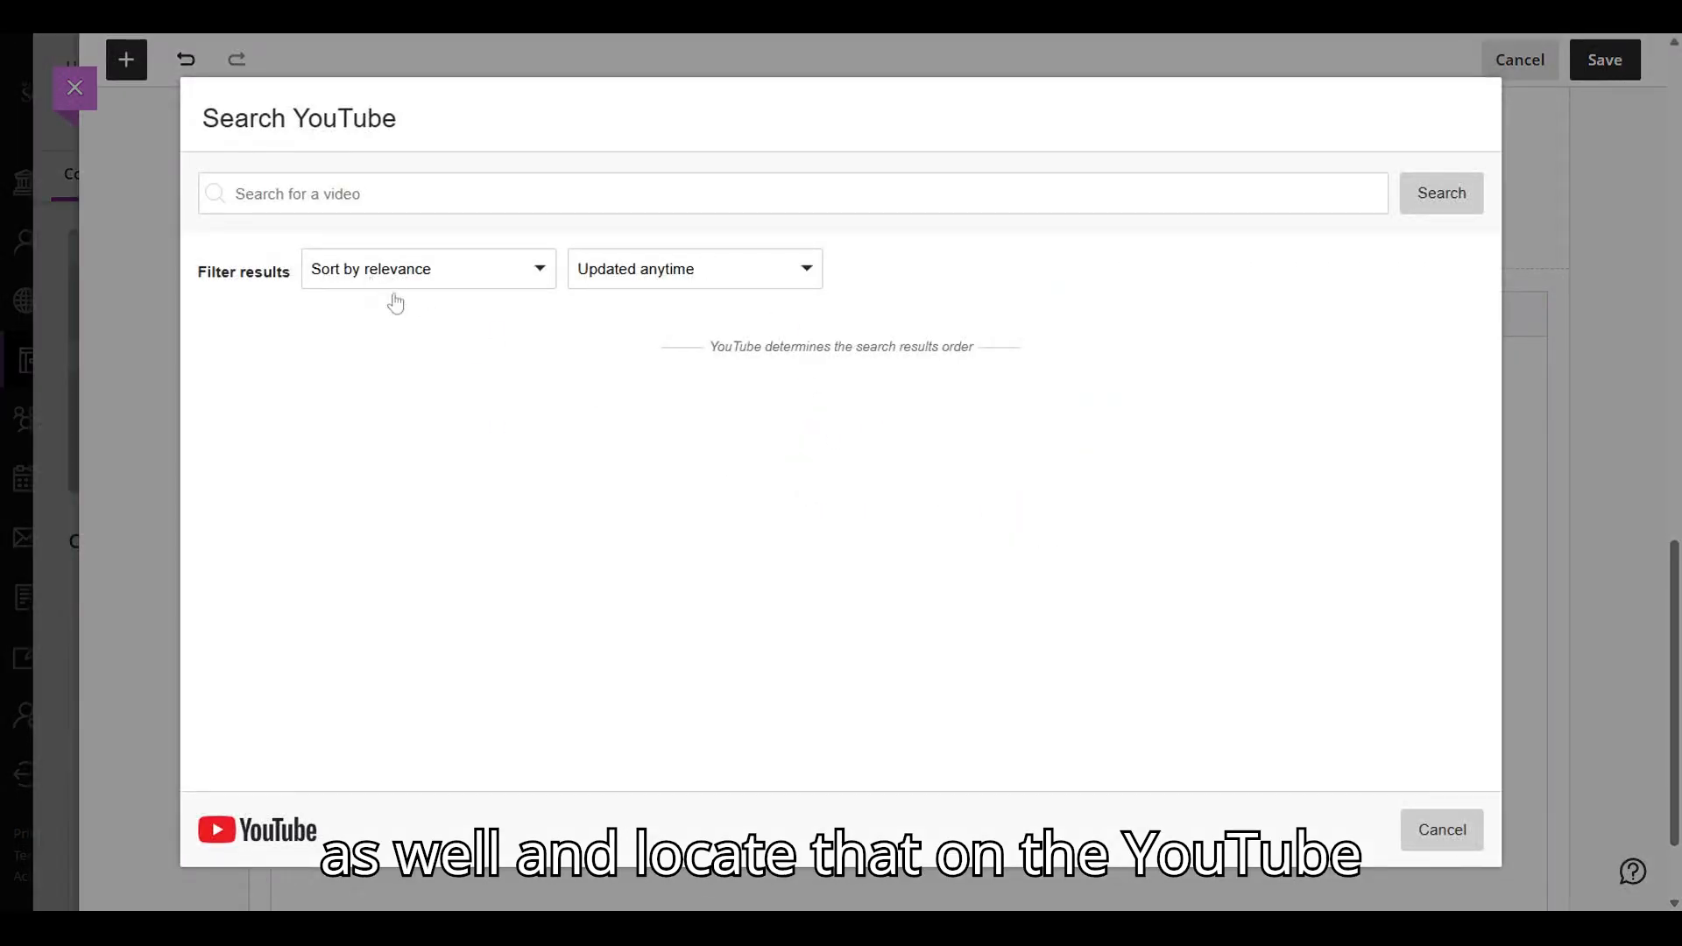
pyautogui.click(1442, 833)
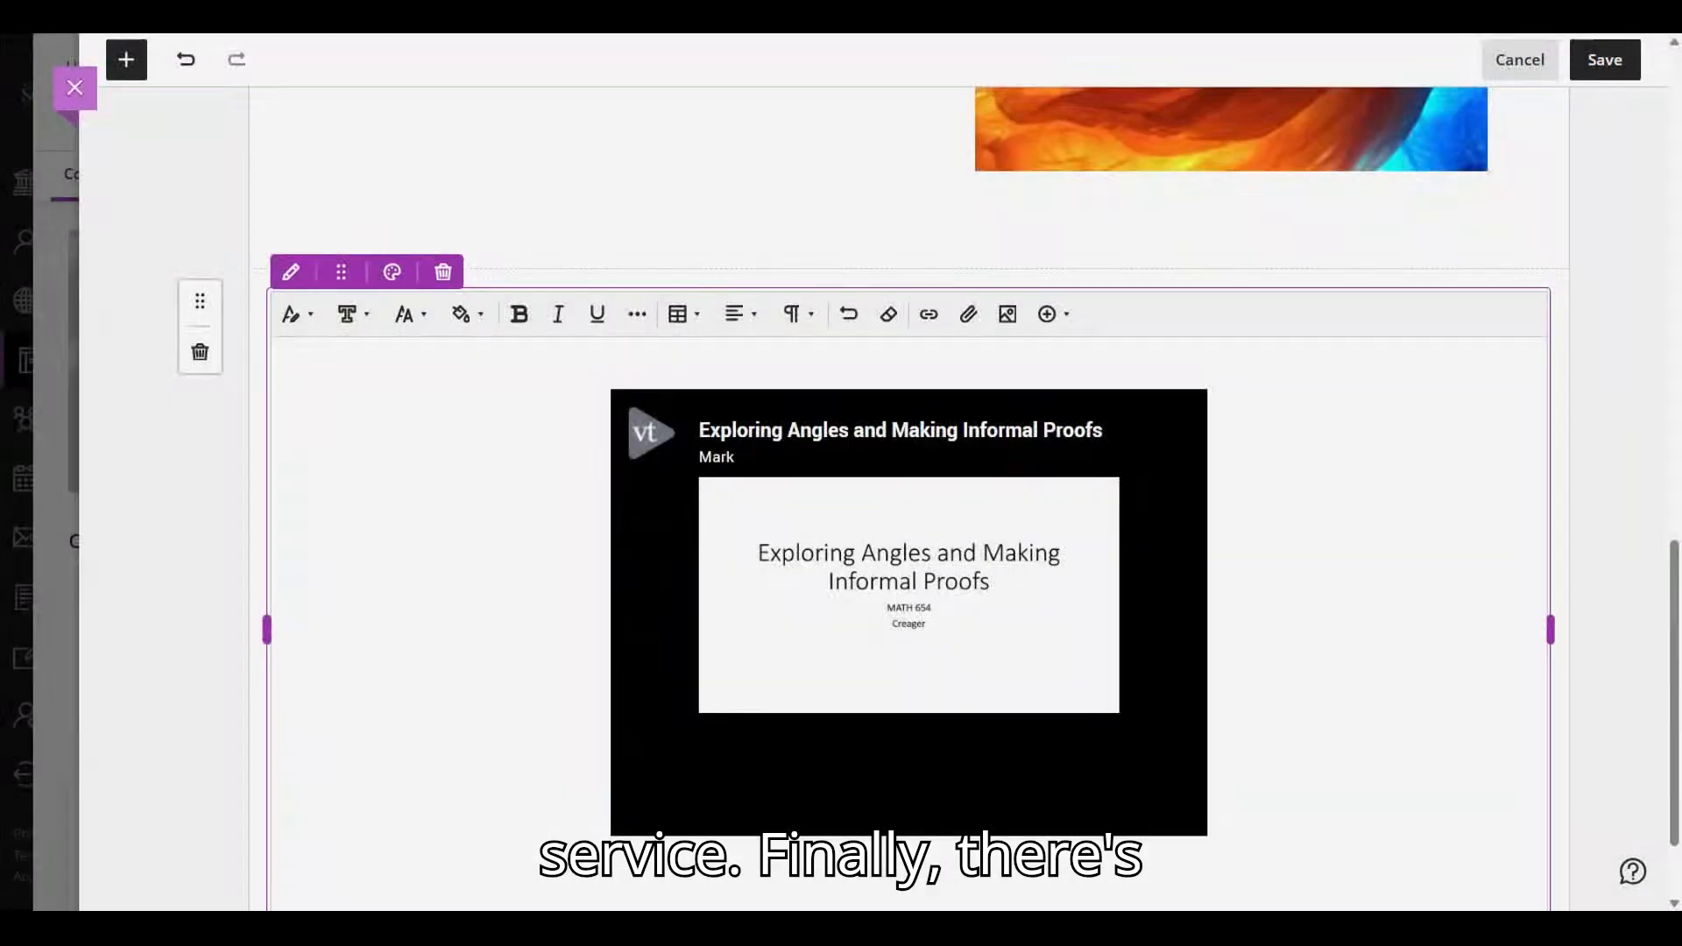
pyautogui.click(1051, 314)
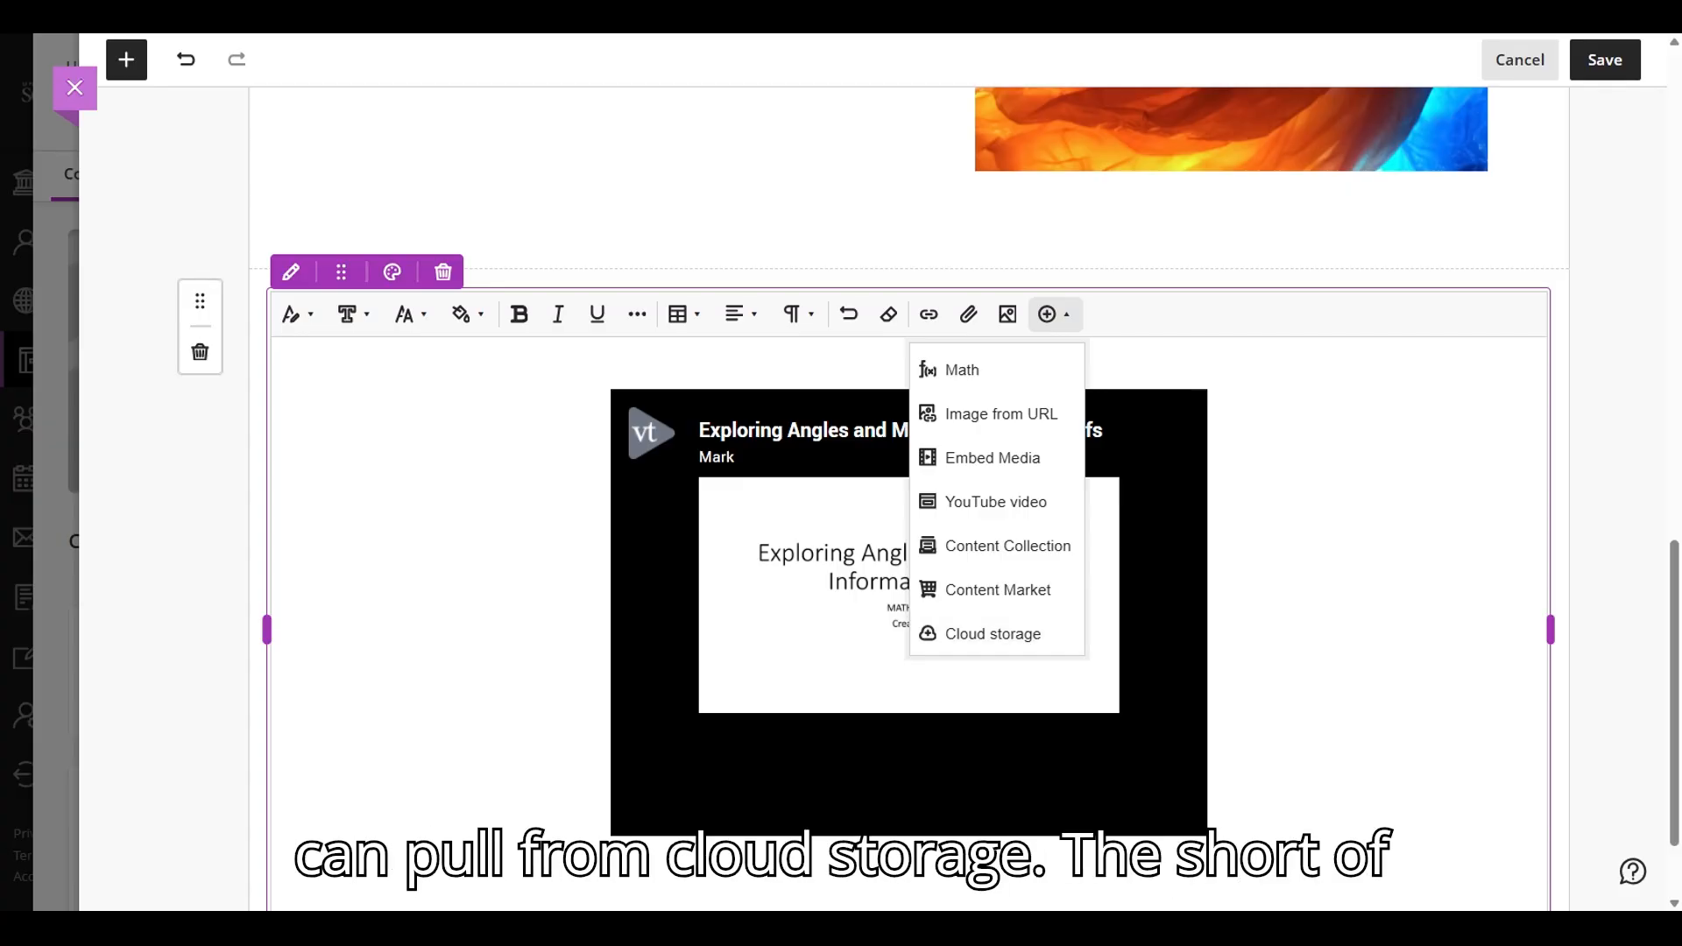
pyautogui.scroll(-2, 909, 526)
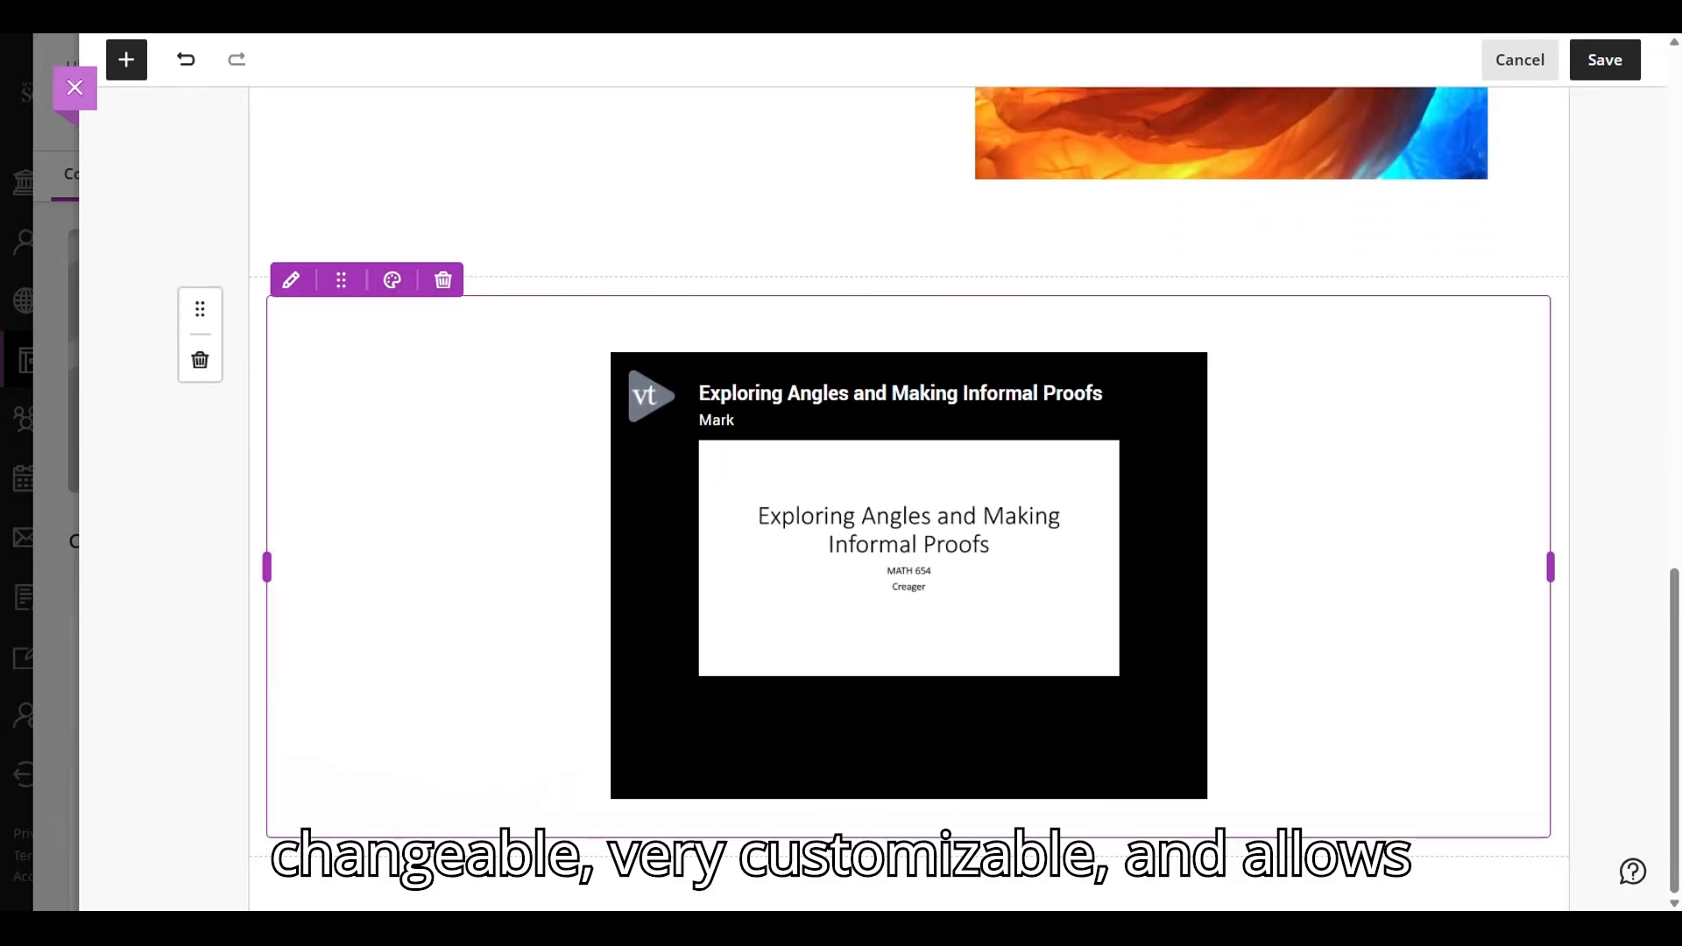
# - Add the heading "Section 4" above the embedded VoiceThread and save the document
pyautogui.scroll(10, 506, 613)
pyautogui.scroll(-10, 506, 611)
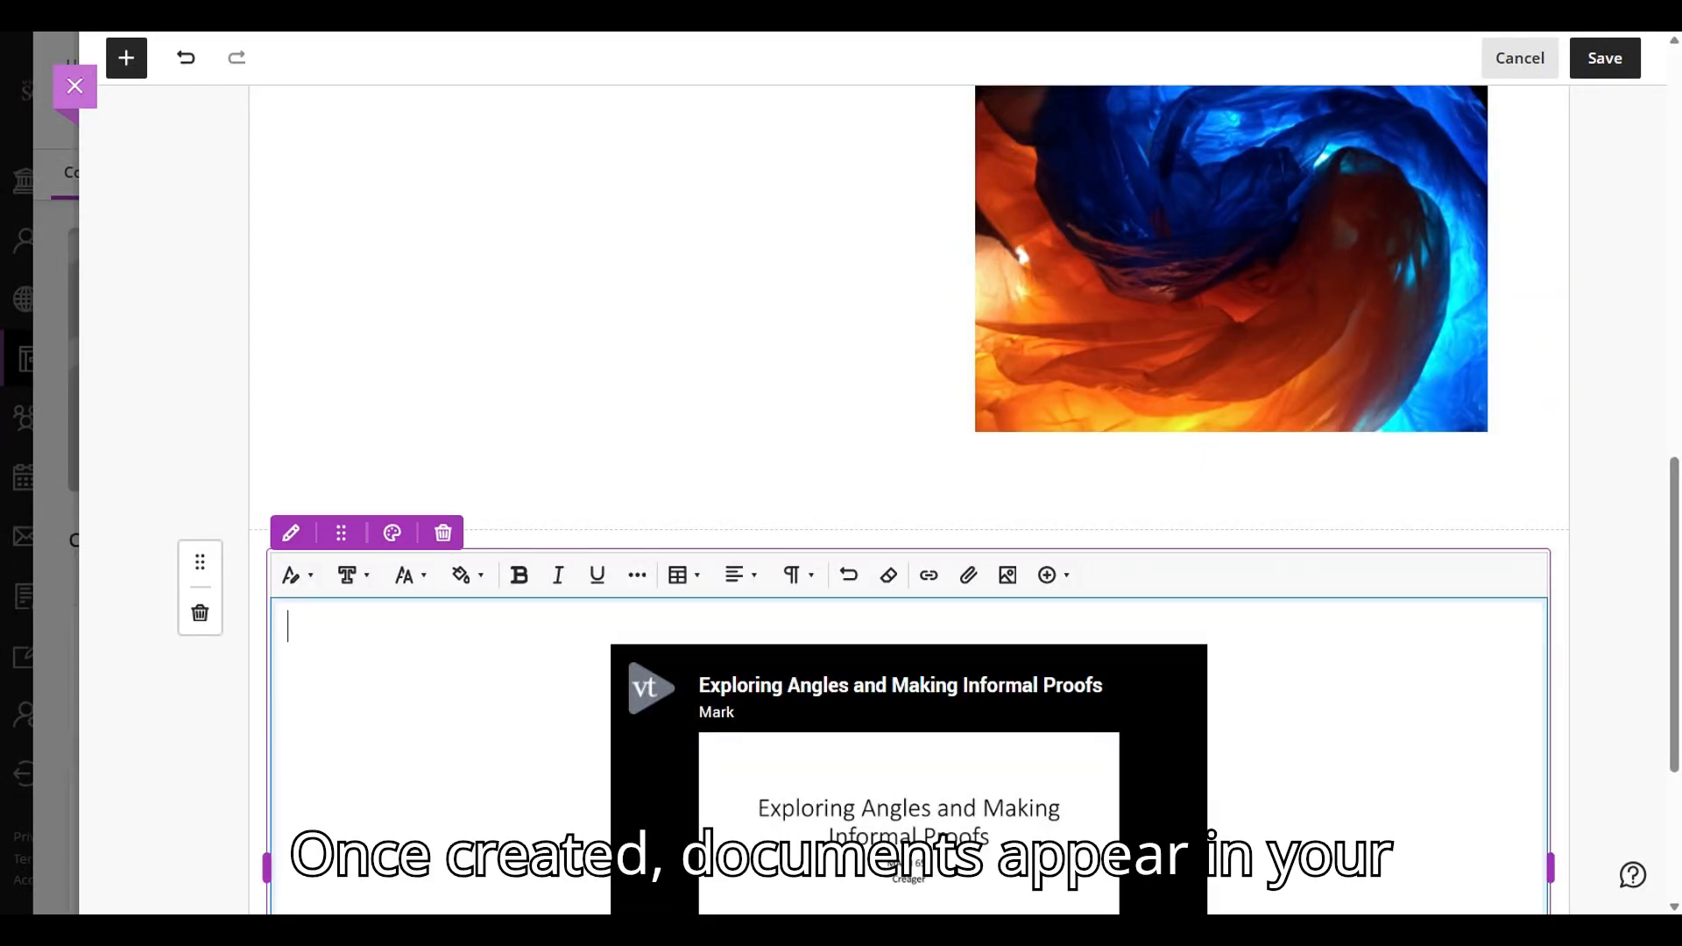
pyautogui.write('ction 4')
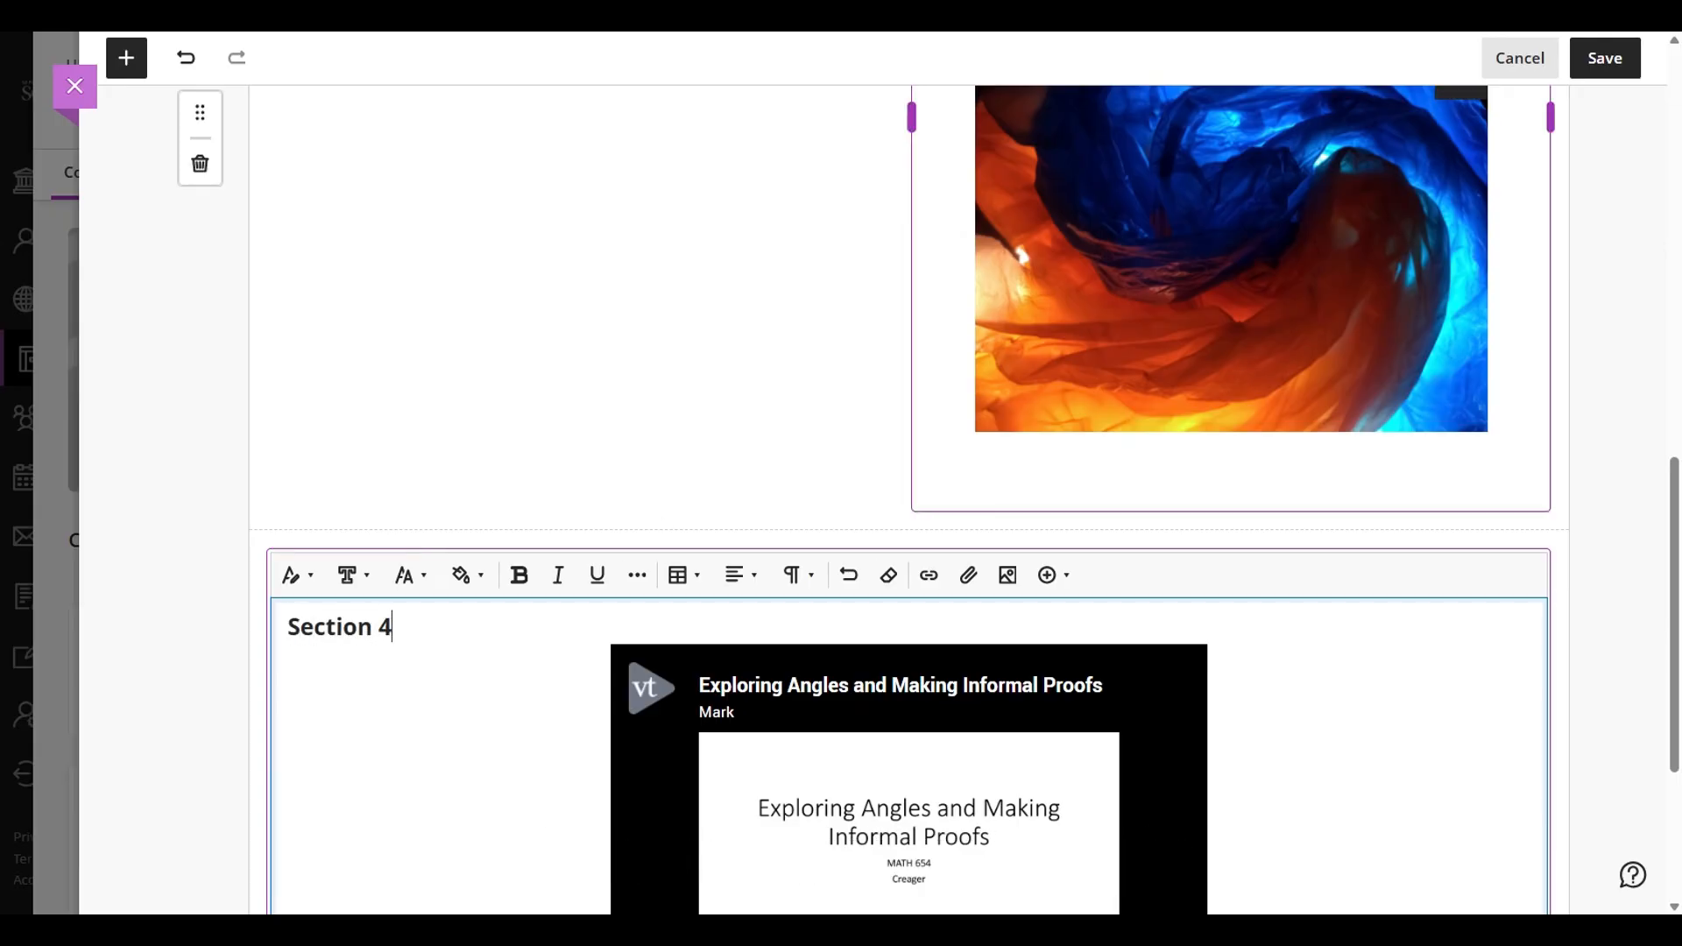
pyautogui.click(1605, 58)
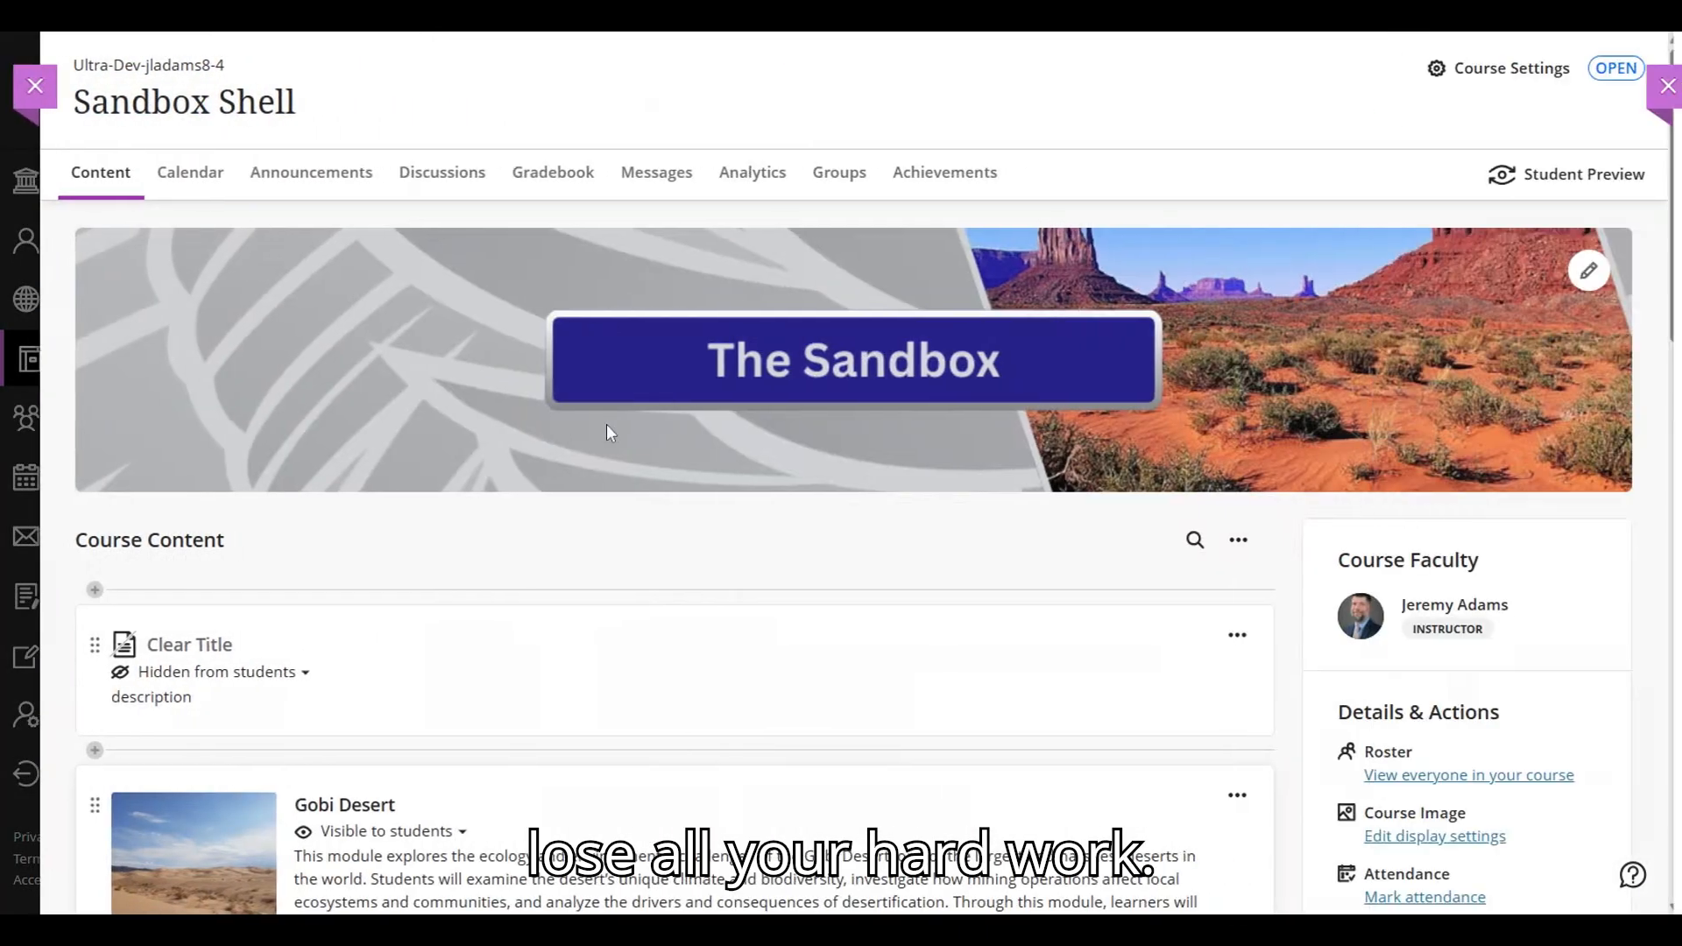
# - Make the Clear Title document visible to students and move it into the Sonoran Desert module below Module Overview
pyautogui.click(303, 673)
pyautogui.click(248, 710)
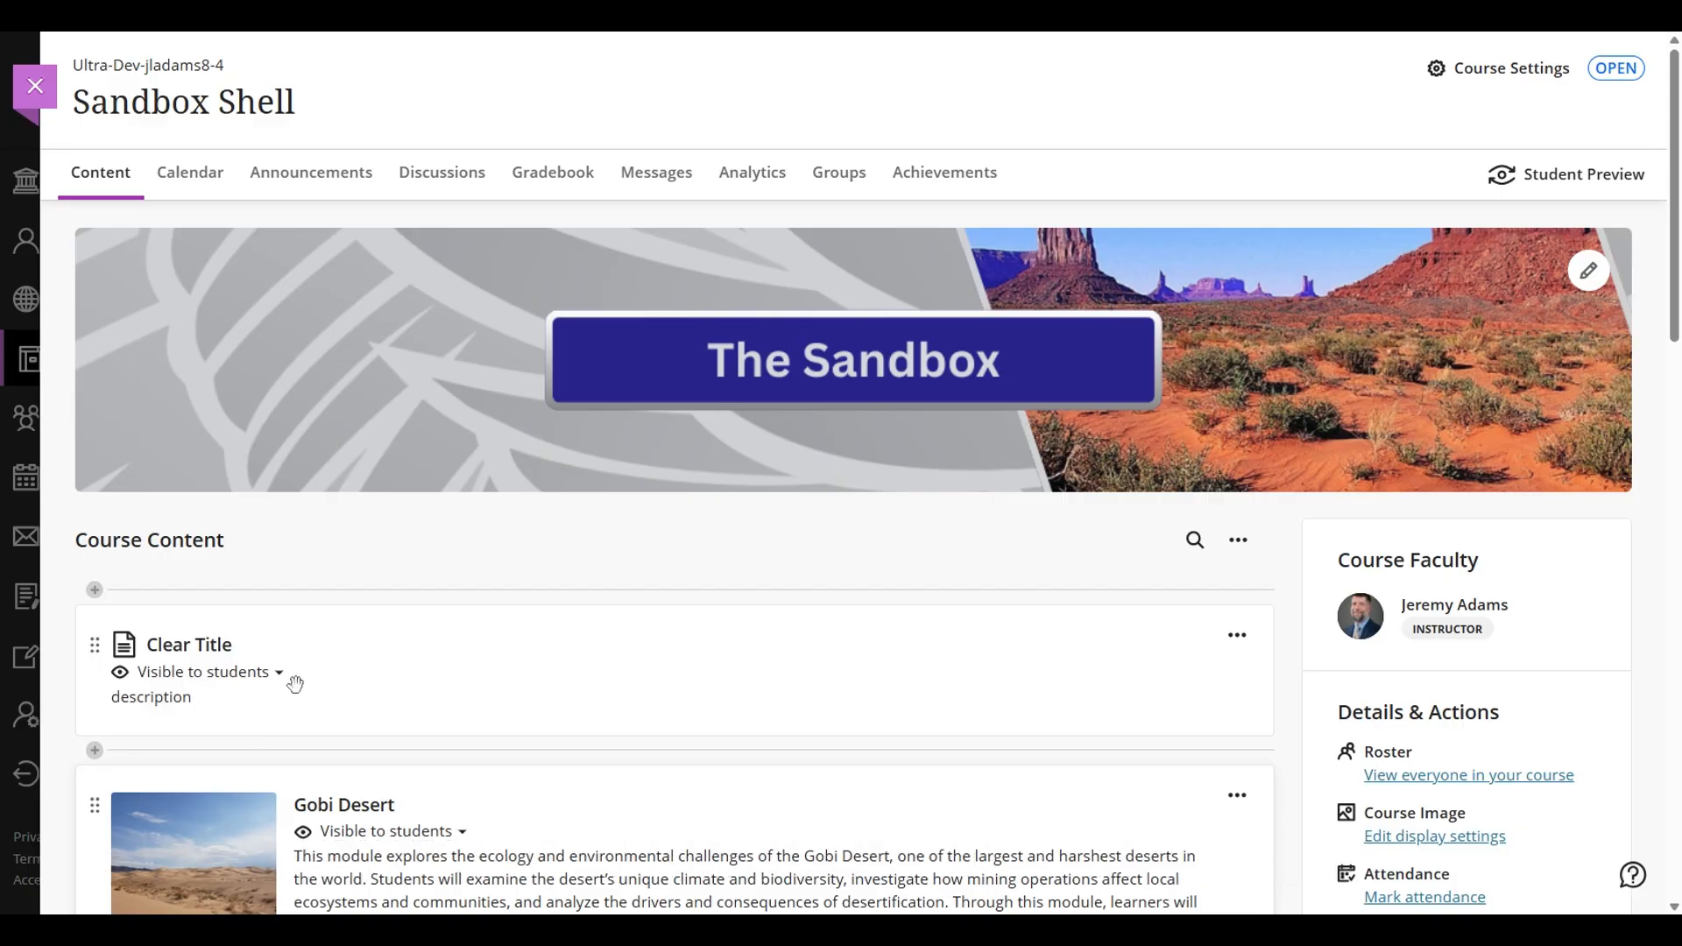
pyautogui.moveTo(502, 673)
pyautogui.mouseDown()
pyautogui.moveTo(499, 811)
pyautogui.moveTo(564, 604)
pyautogui.moveTo(571, 395)
pyautogui.moveTo(387, 312)
pyautogui.moveTo(408, 327)
pyautogui.moveTo(399, 304)
pyautogui.moveTo(465, 421)
pyautogui.moveTo(511, 458)
pyautogui.moveTo(488, 863)
pyautogui.moveTo(499, 674)
pyautogui.moveTo(557, 346)
pyautogui.moveTo(552, 240)
pyautogui.moveTo(488, 391)
pyautogui.moveTo(488, 736)
pyautogui.moveTo(449, 830)
pyautogui.moveTo(537, 563)
pyautogui.moveTo(477, 650)
pyautogui.moveTo(491, 608)
pyautogui.moveTo(542, 617)
pyautogui.moveTo(555, 646)
pyautogui.moveTo(514, 762)
pyautogui.moveTo(525, 679)
pyautogui.mouseUp()
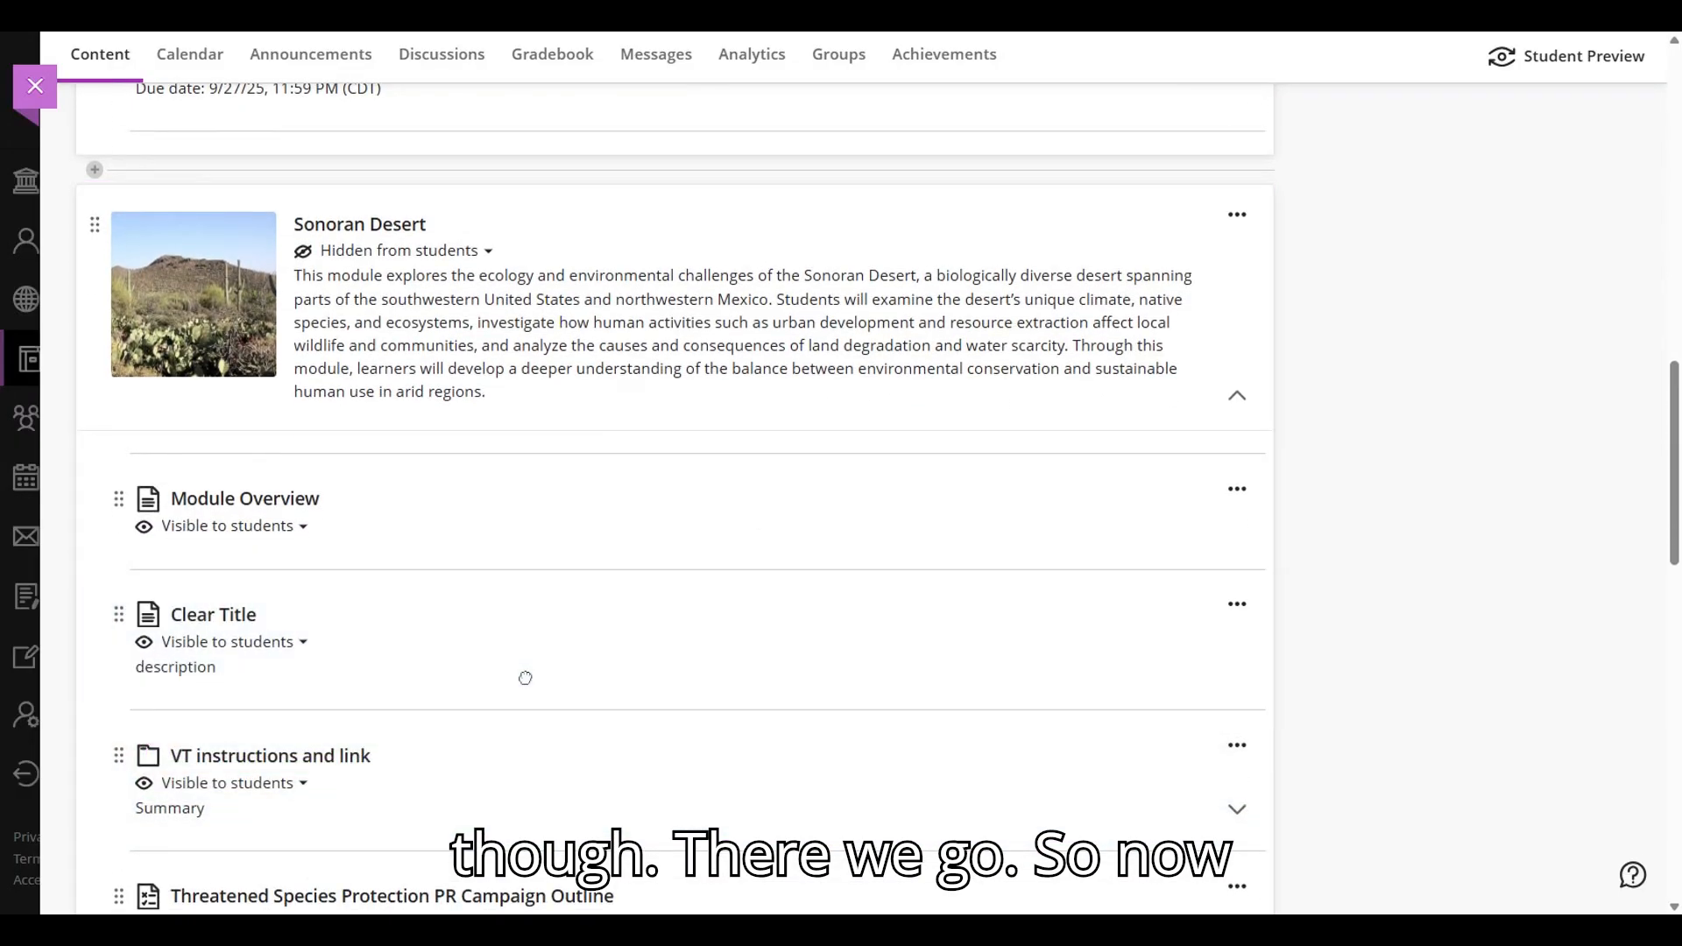